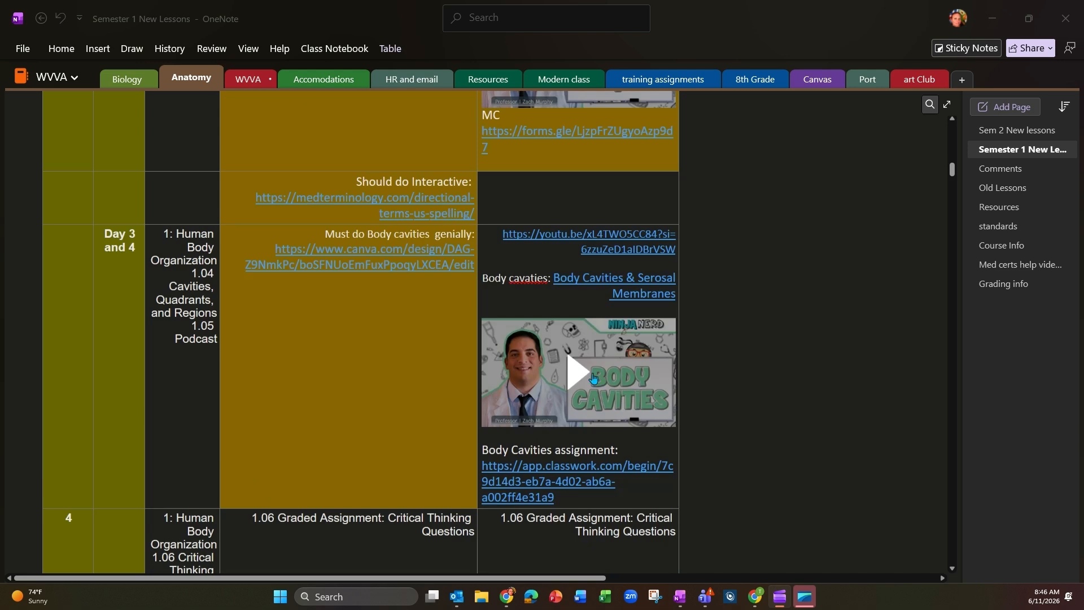
Step: Switch from the OneNote lesson plan to Genially and start a new creation from the Body Parts Game template
scroll(446, 375, up, 5)
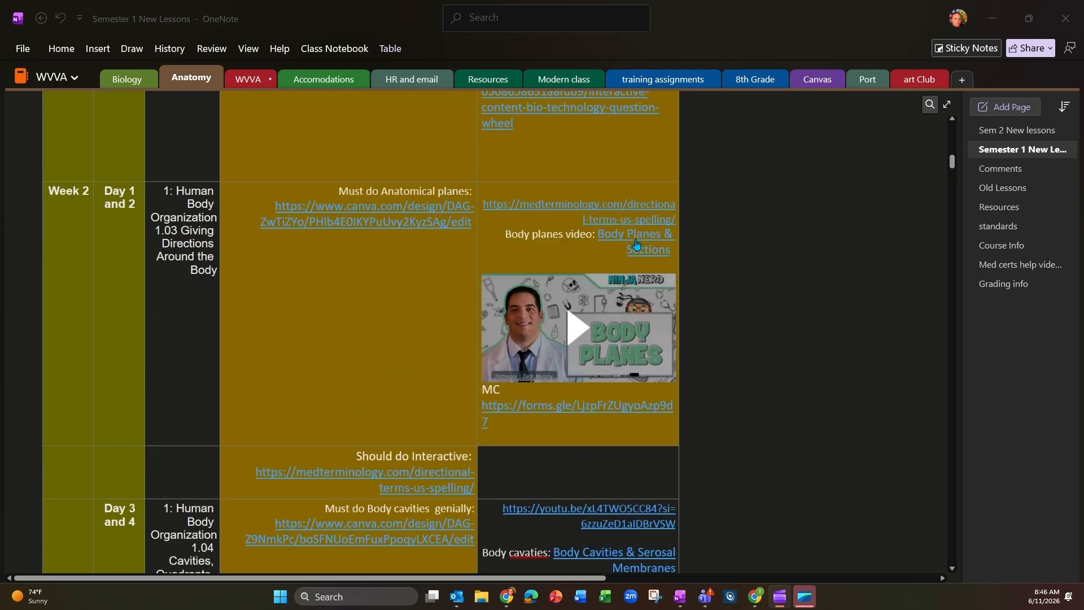
click(992, 20)
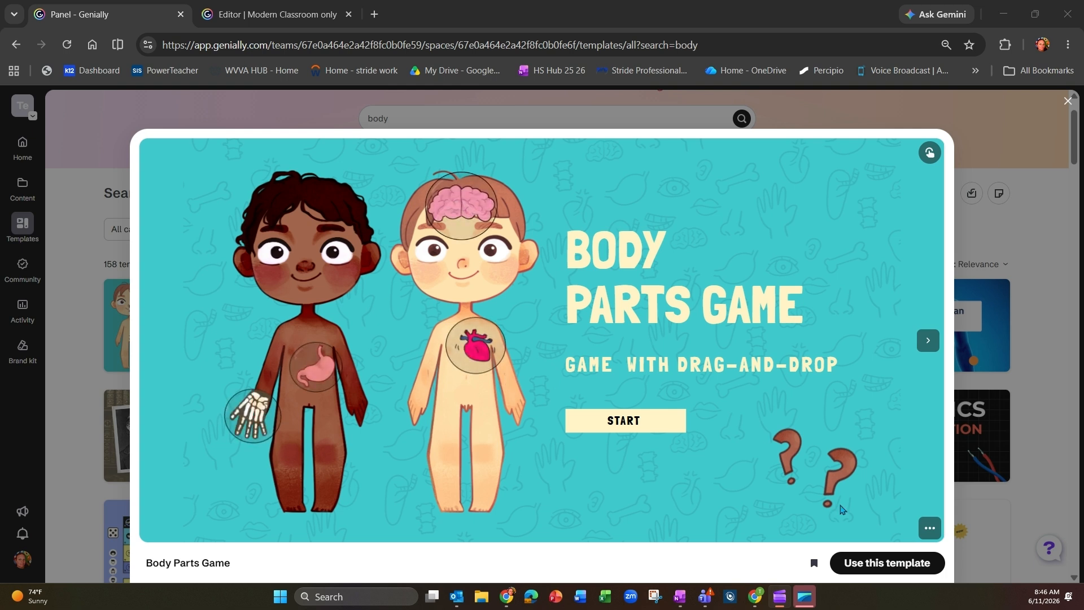
click(892, 562)
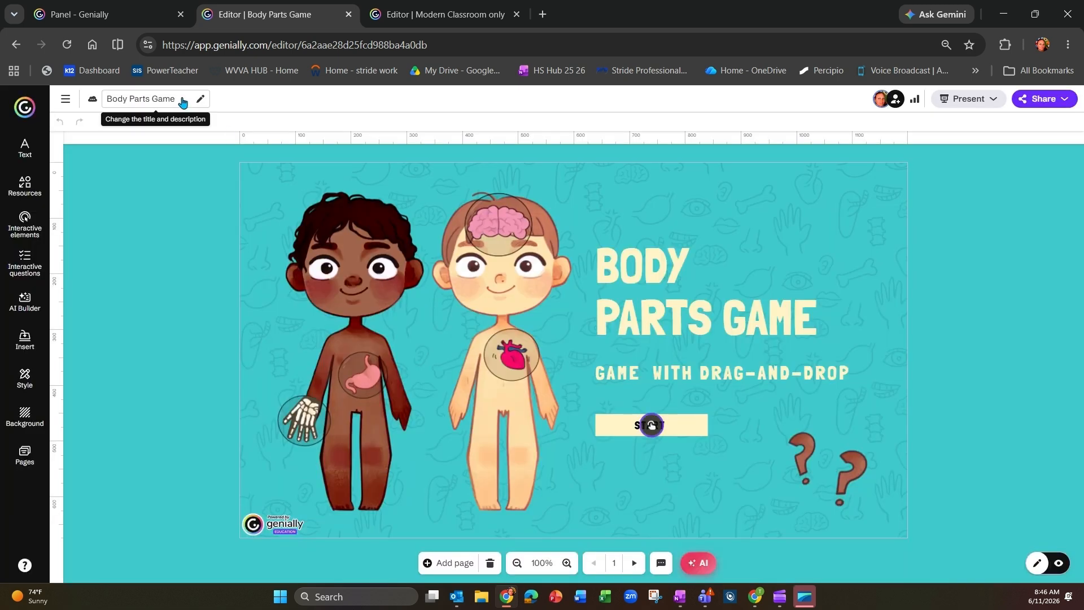
Step: Rename the creation "Body planes and cavities" and save the title
click(181, 101)
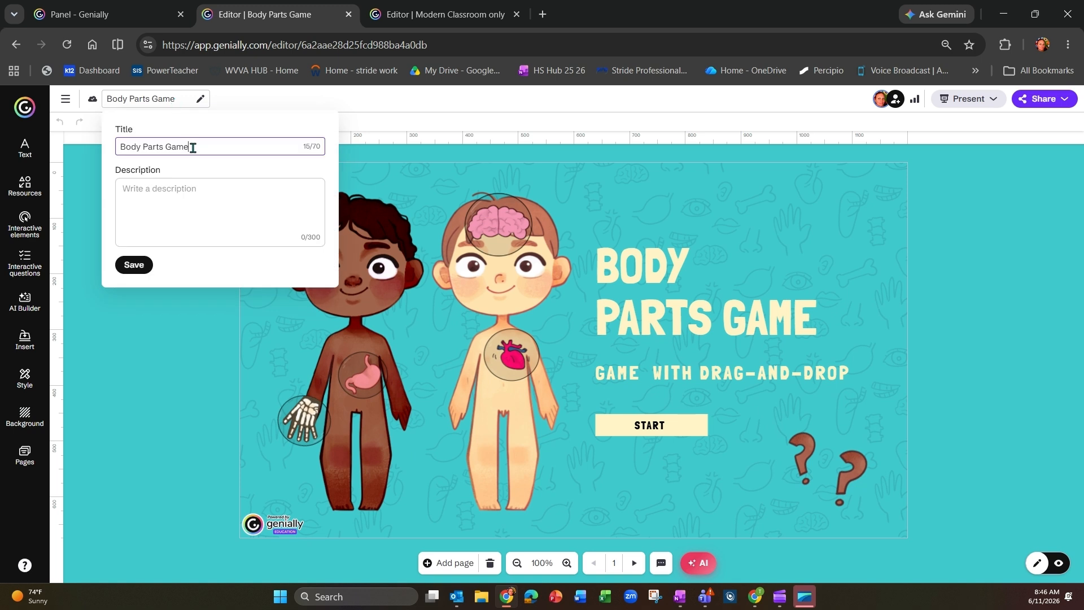
click(99, 155)
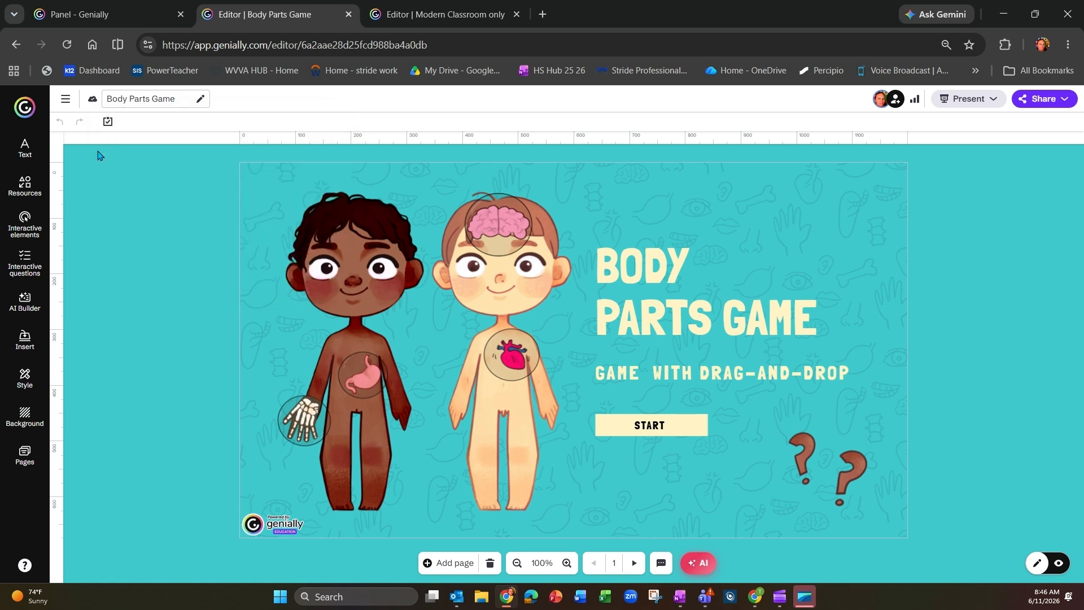
click(172, 100)
key(BackSpace)
key(BackSpace)
key(BackSpace)
key(BackSpace)
key(BackSpace)
key(BackSpace)
key(BackSpace)
key(BackSpace)
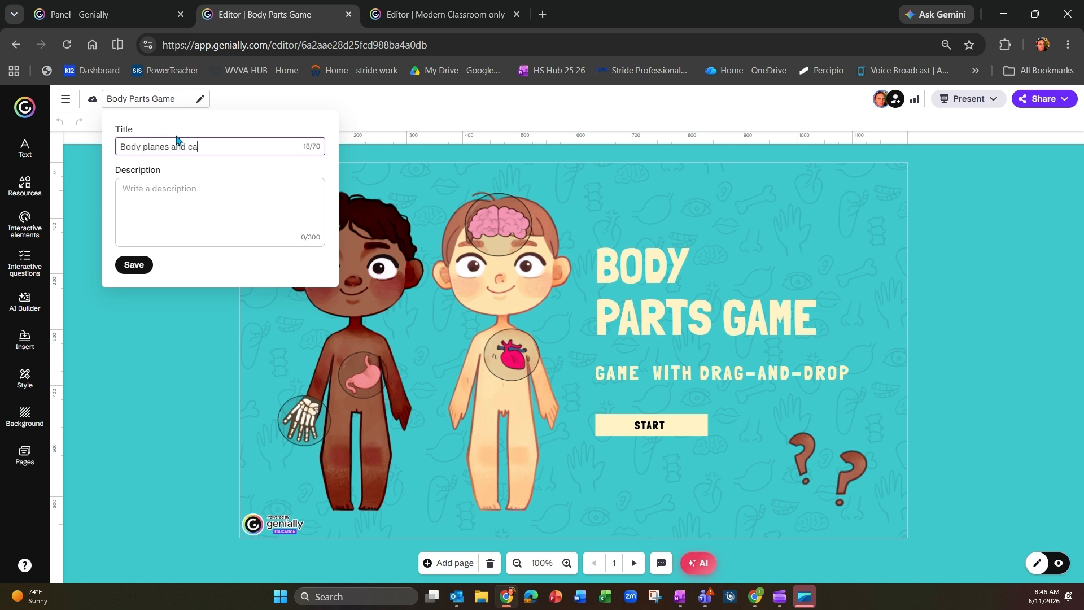
text(planes and cavities)
click(144, 269)
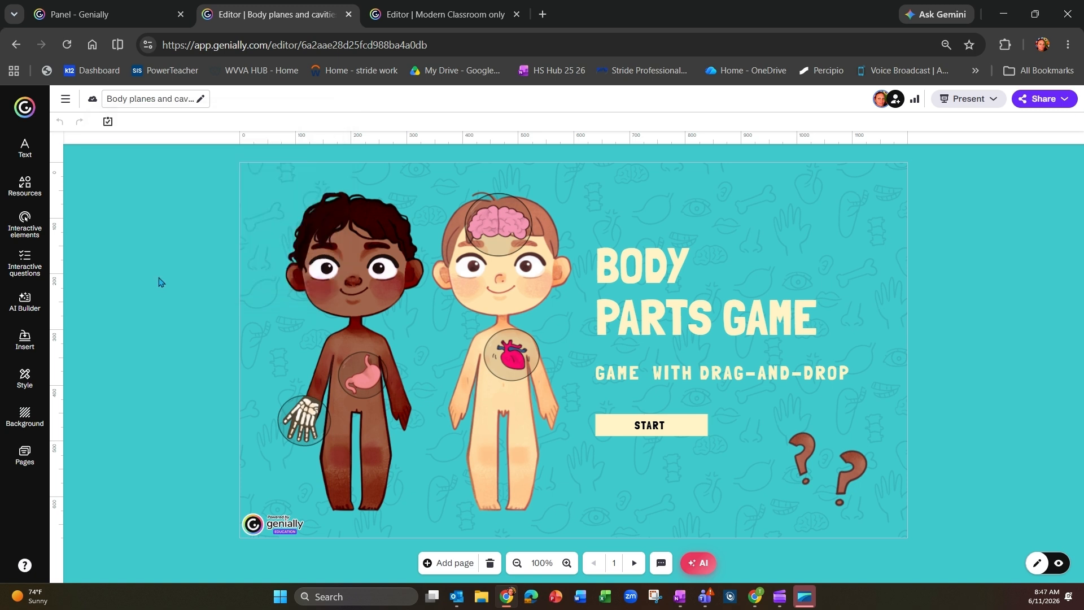
Step: Duplicate the RESOURCES page and move the copy directly after the cover as page 2
click(29, 465)
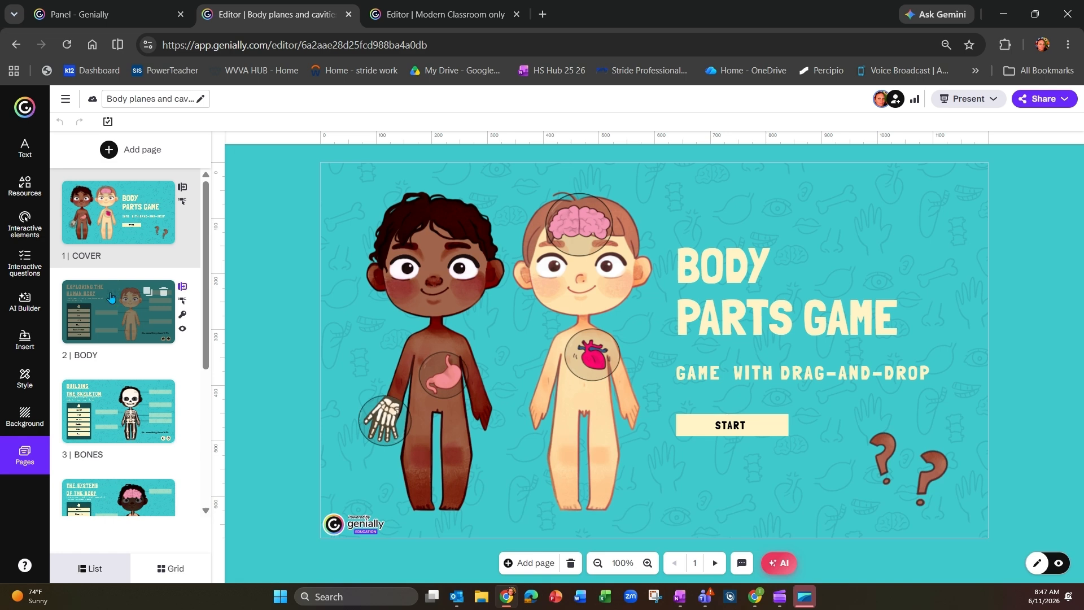
click(111, 297)
scroll(113, 300, down, 4)
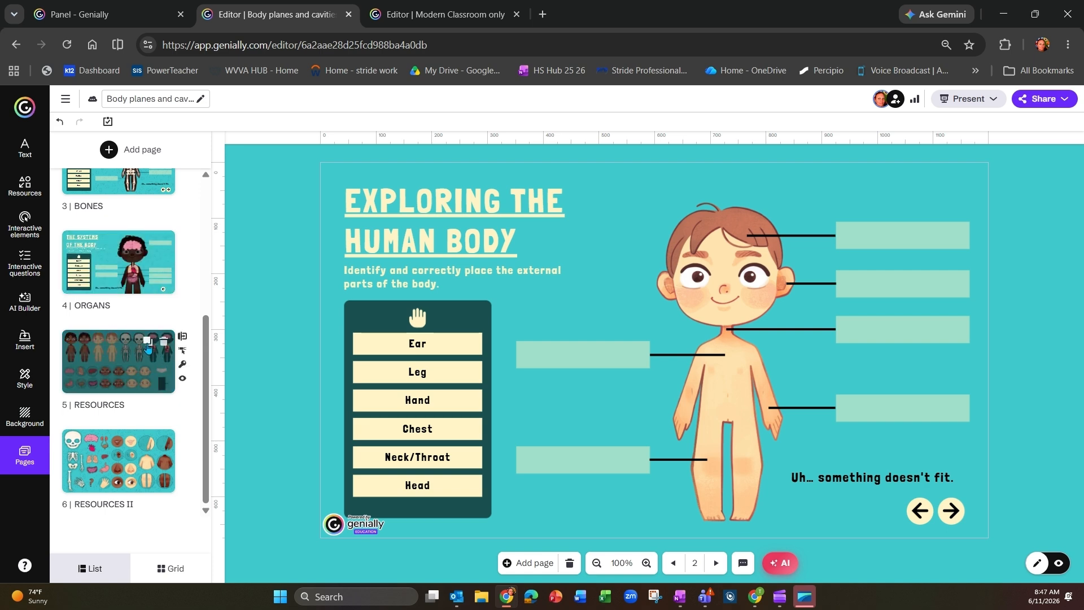
click(147, 341)
drag(116, 460, 117, 289)
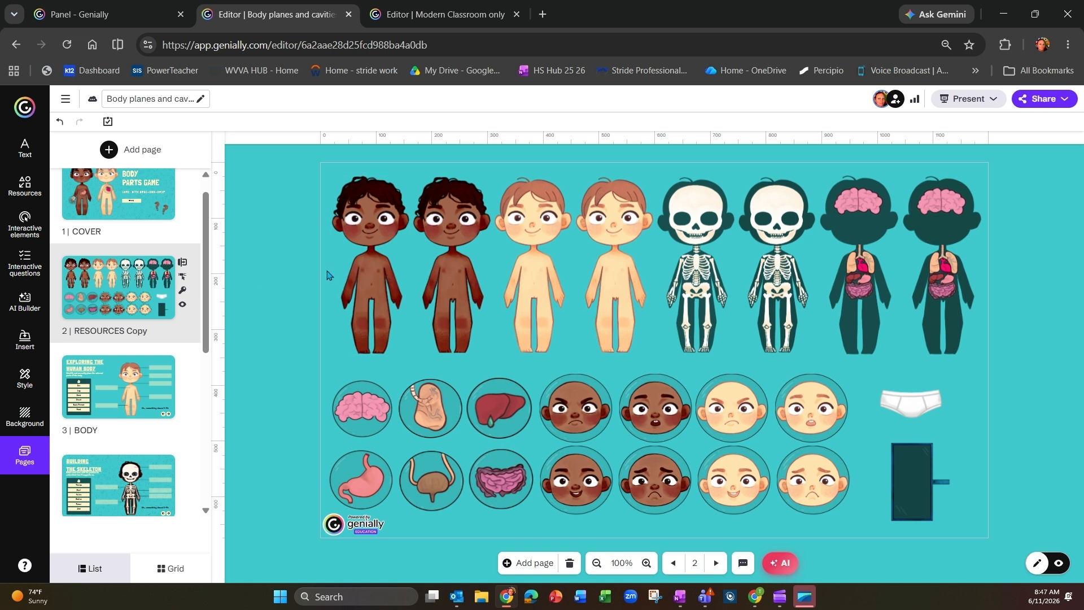
text(final MO)
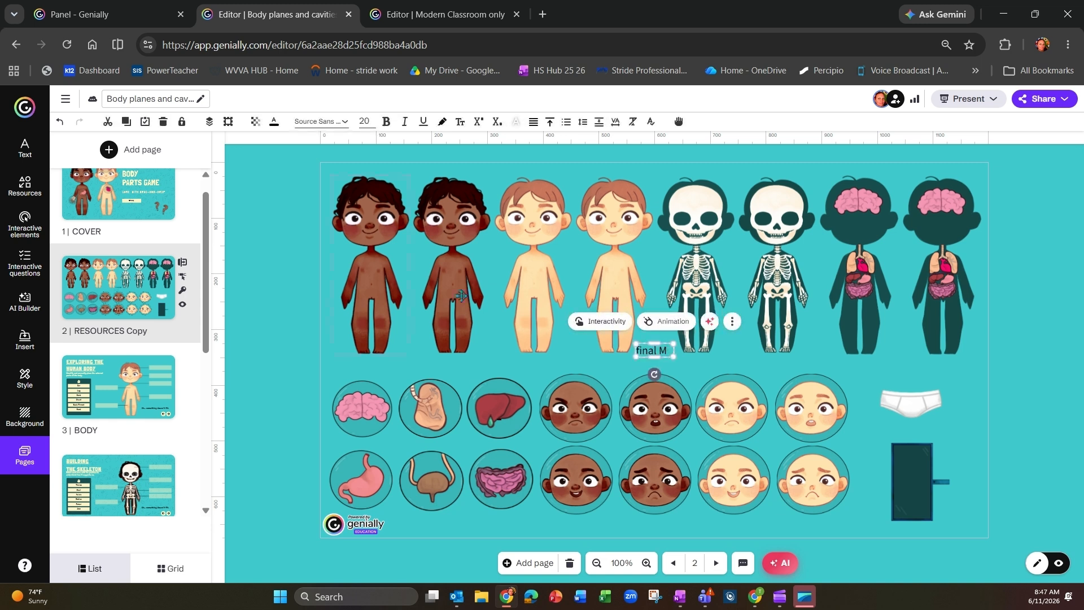
click(620, 373)
click(647, 352)
key(Delete)
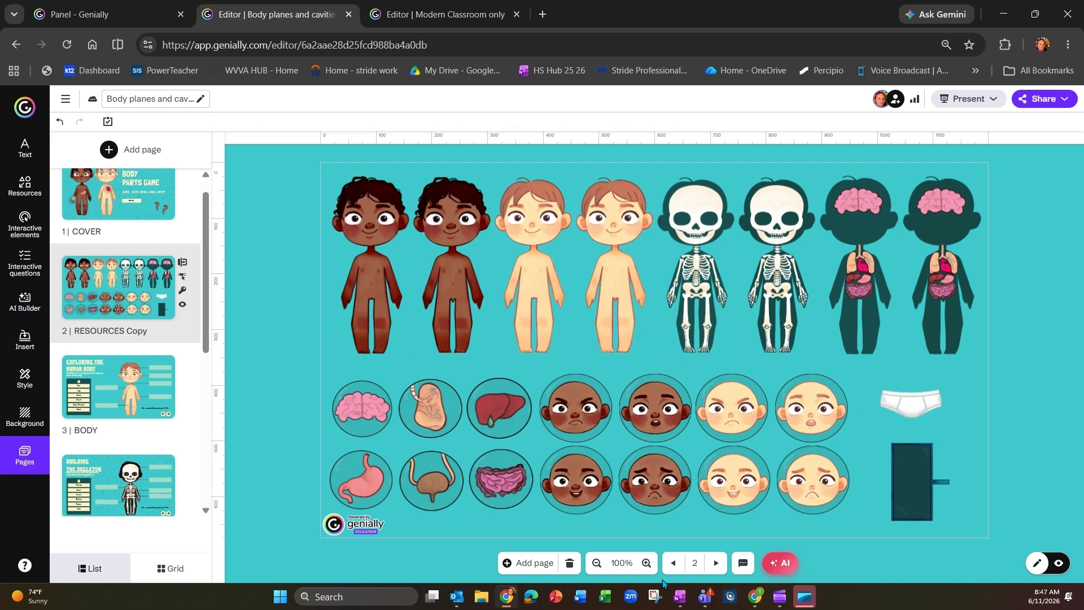
Step: Open the Body Planes & Sections video from the OneNote lesson plan, copy its YouTube share link and close the video
click(679, 596)
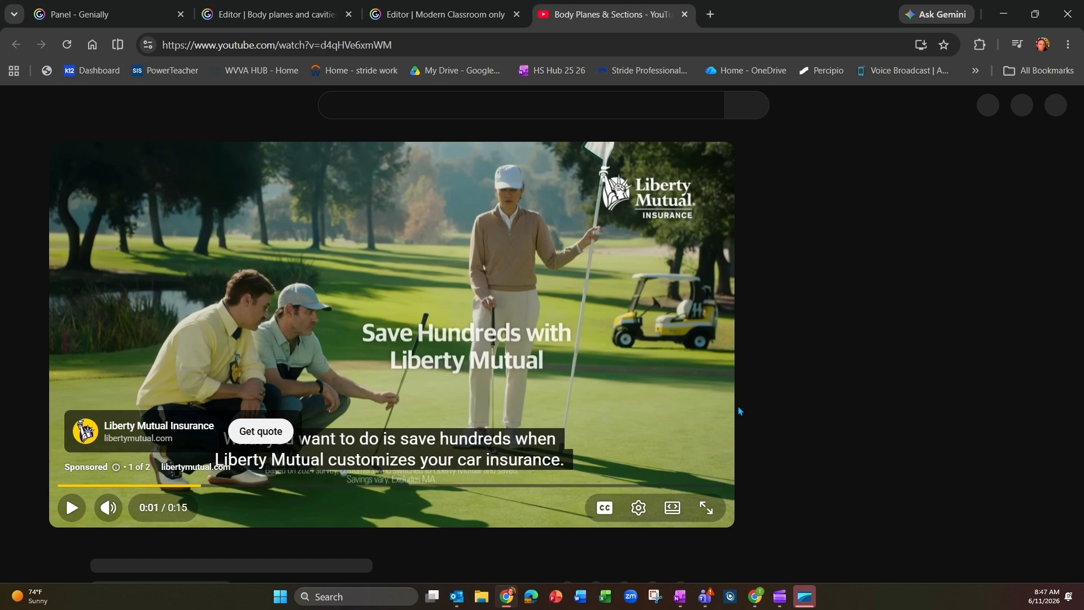
scroll(738, 408, down, 3)
scroll(585, 445, up, 2)
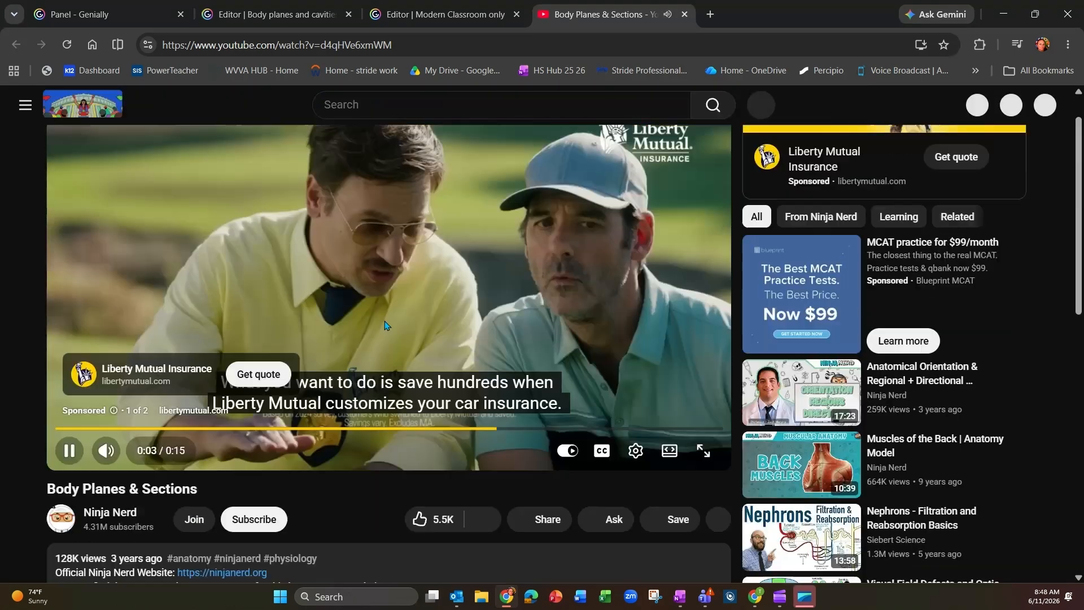
click(518, 431)
click(552, 517)
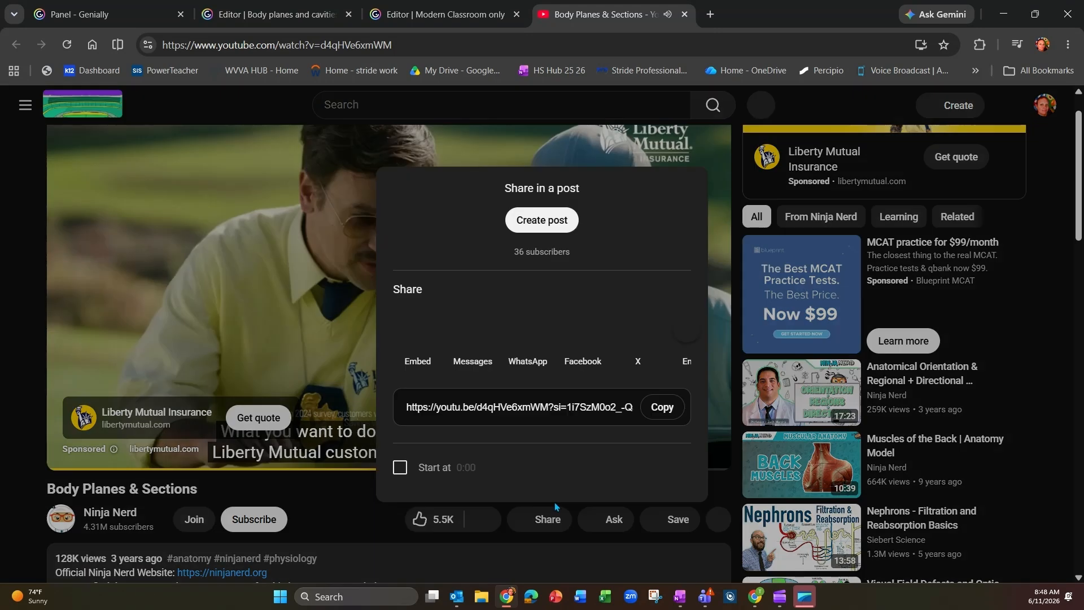
click(668, 409)
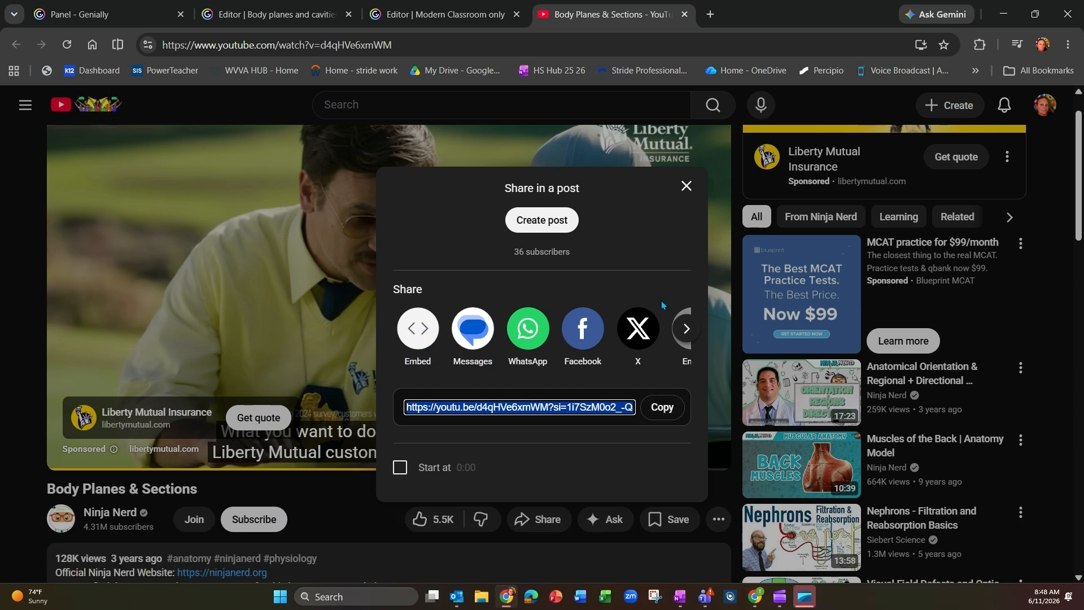
click(687, 187)
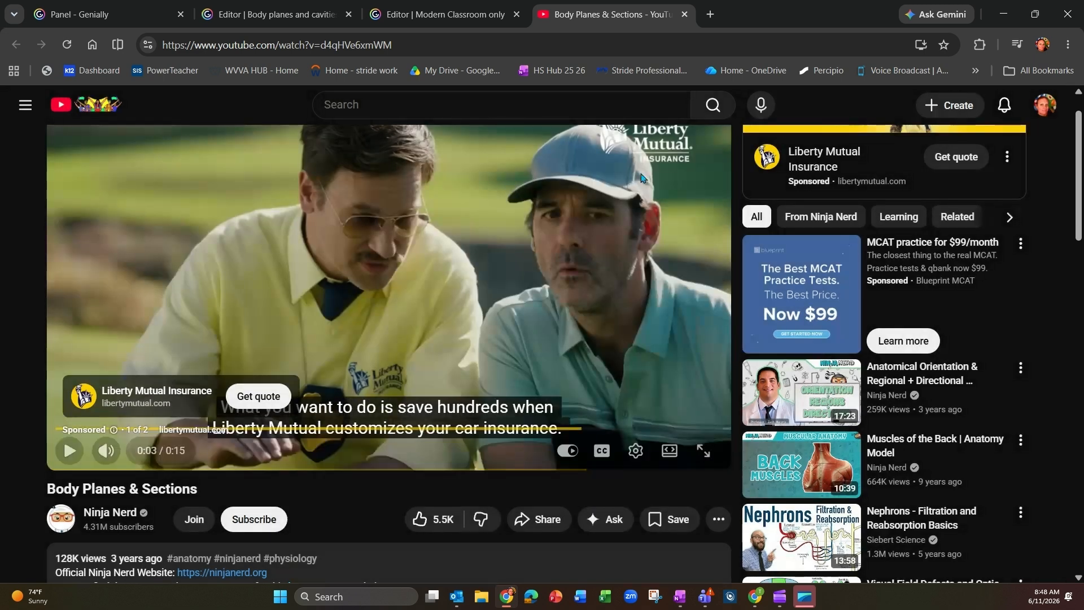
click(686, 15)
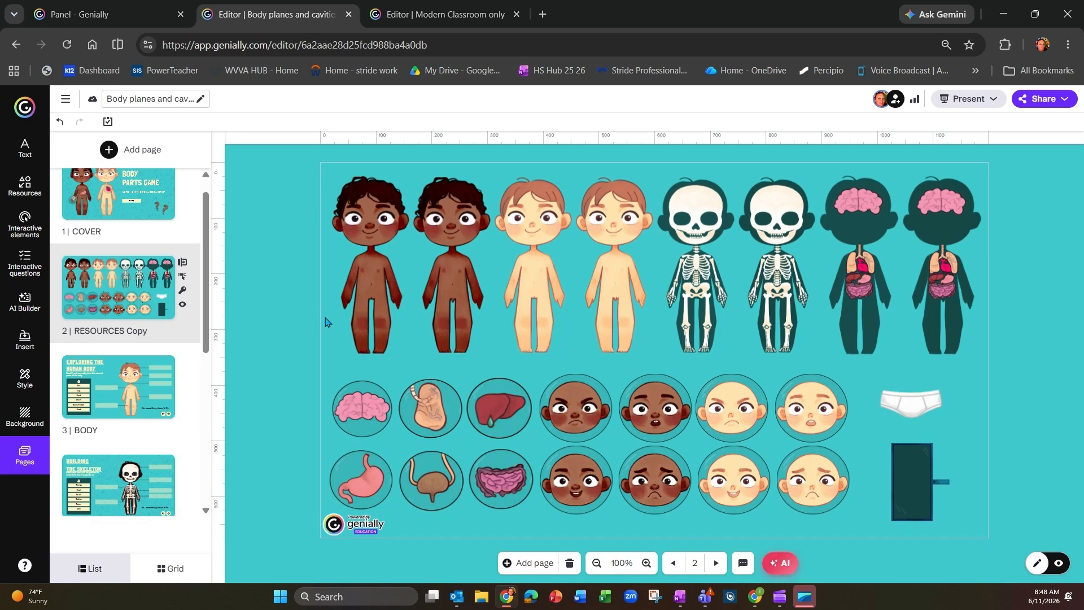
Step: Paste the YouTube video onto page 2 and enlarge it to cover most of the page
key(ctrl+v)
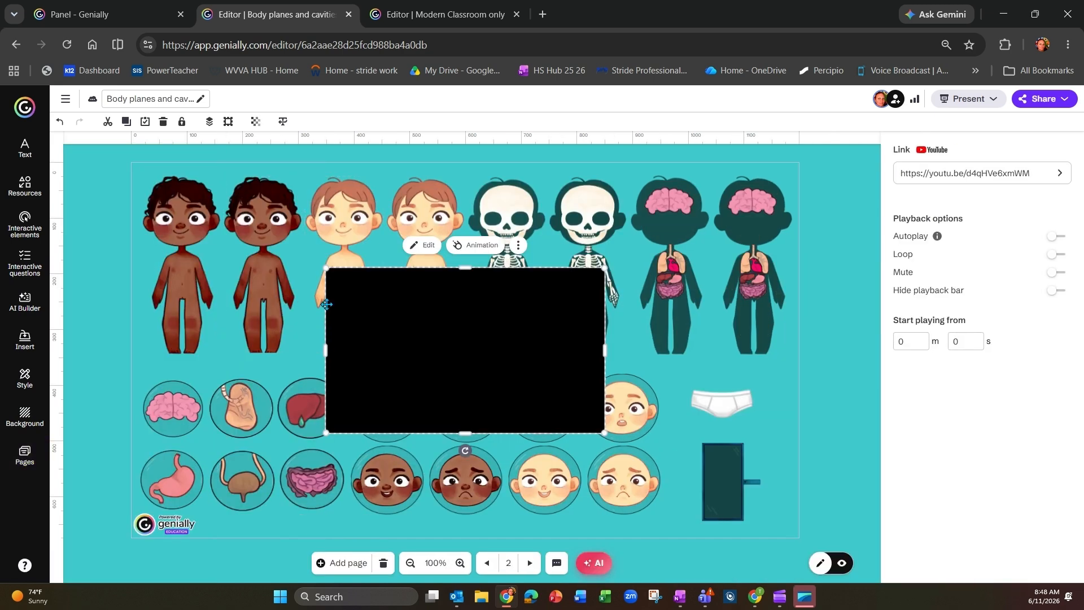
drag(319, 265, 176, 234)
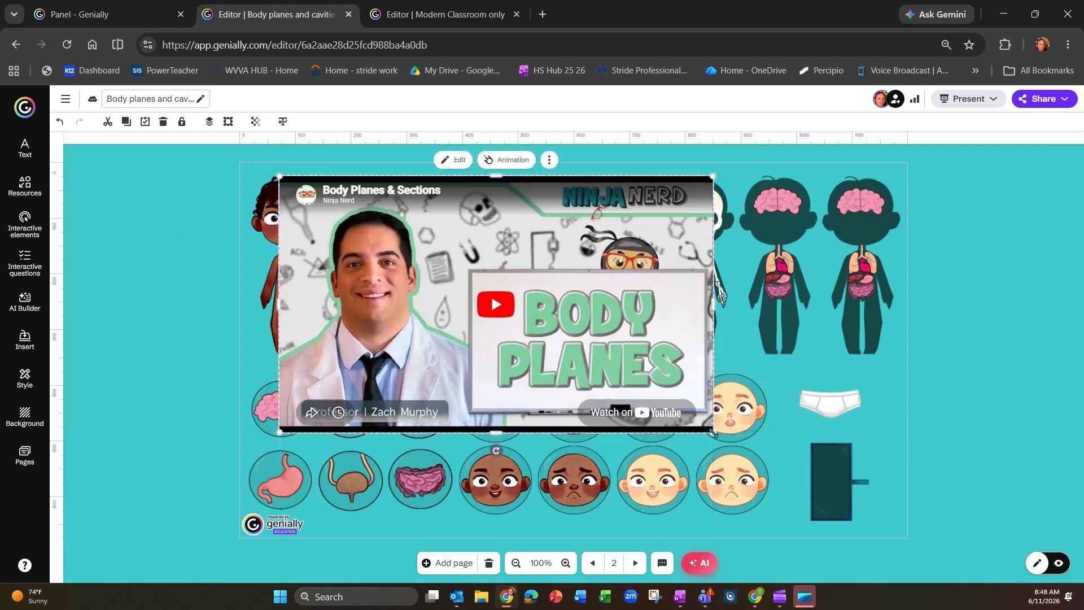
drag(713, 433, 786, 471)
Step: Rotate the dark green board upright and place a subtitle text reading "Next" on it
click(835, 481)
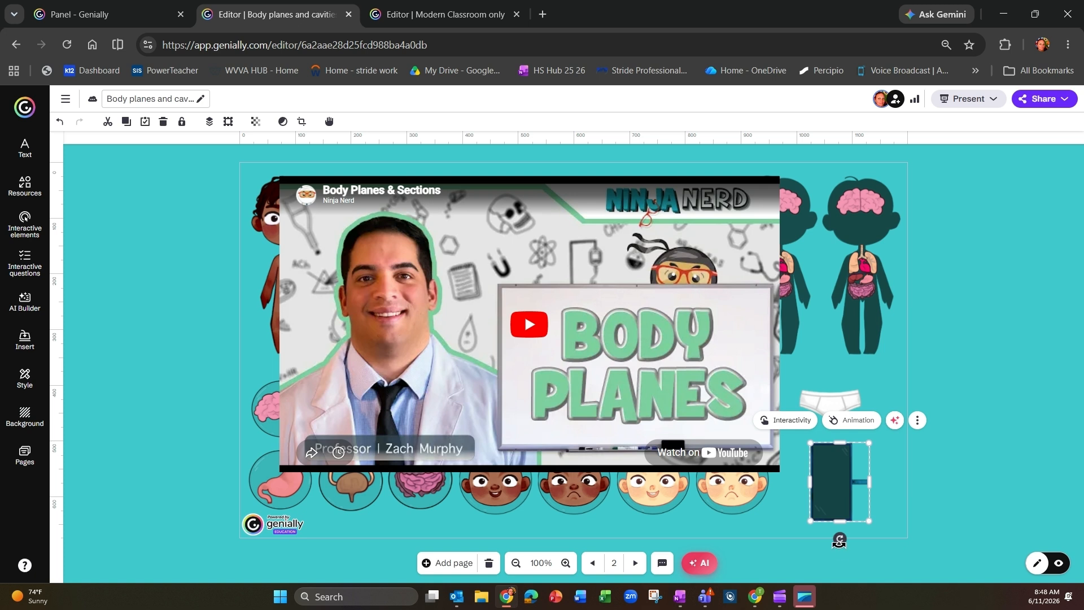
drag(839, 538, 791, 483)
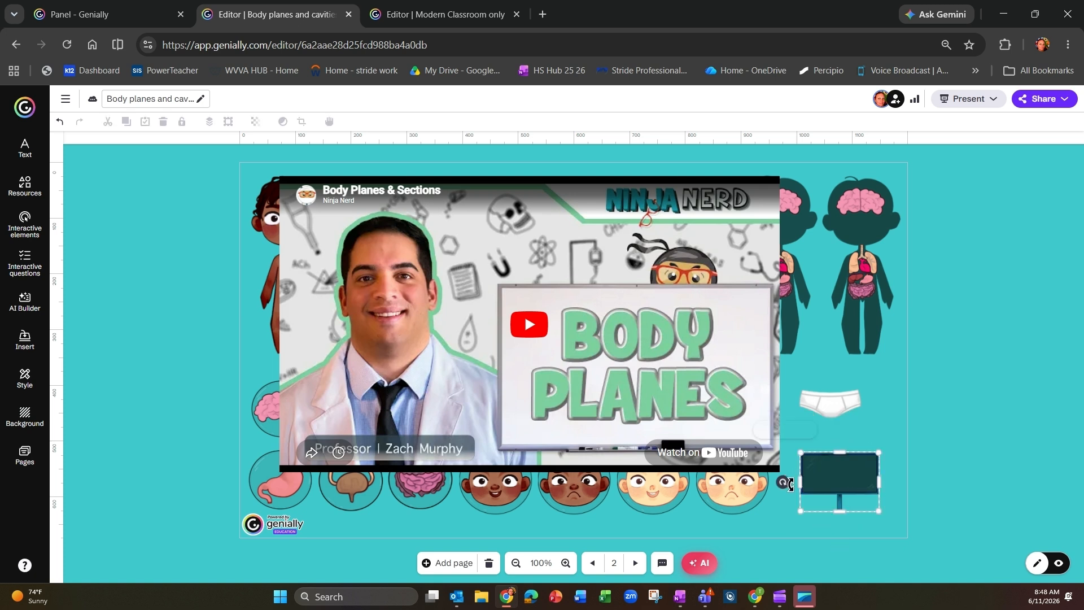
click(23, 150)
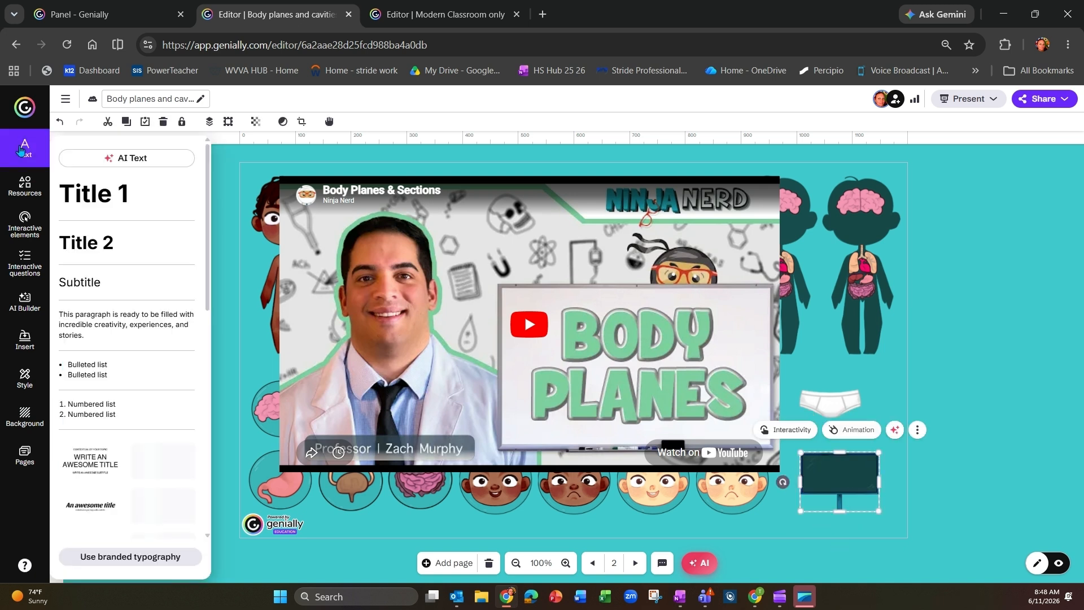
click(82, 284)
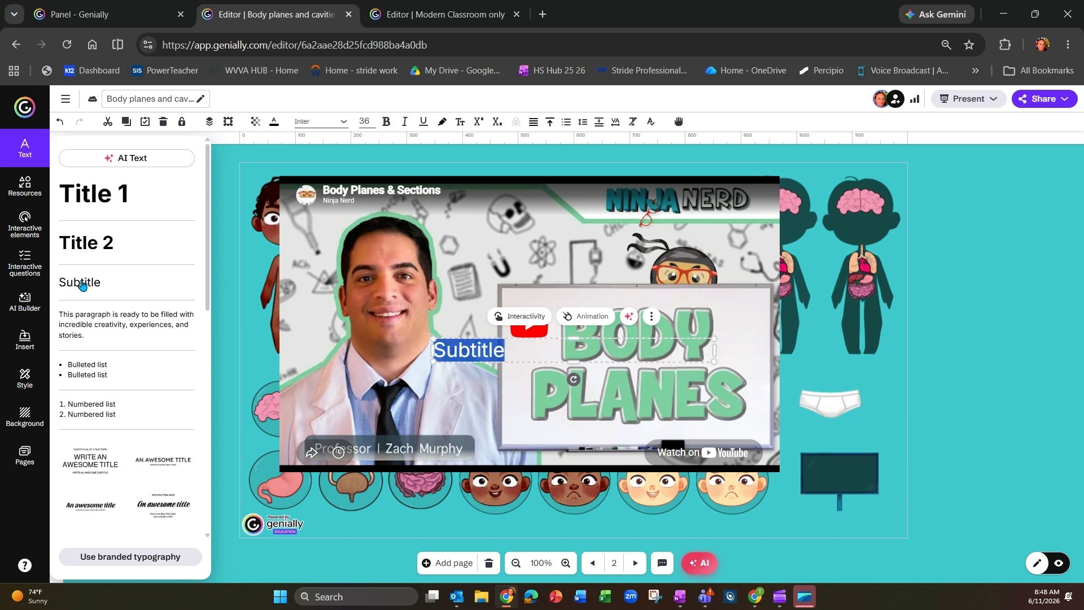
text(Next)
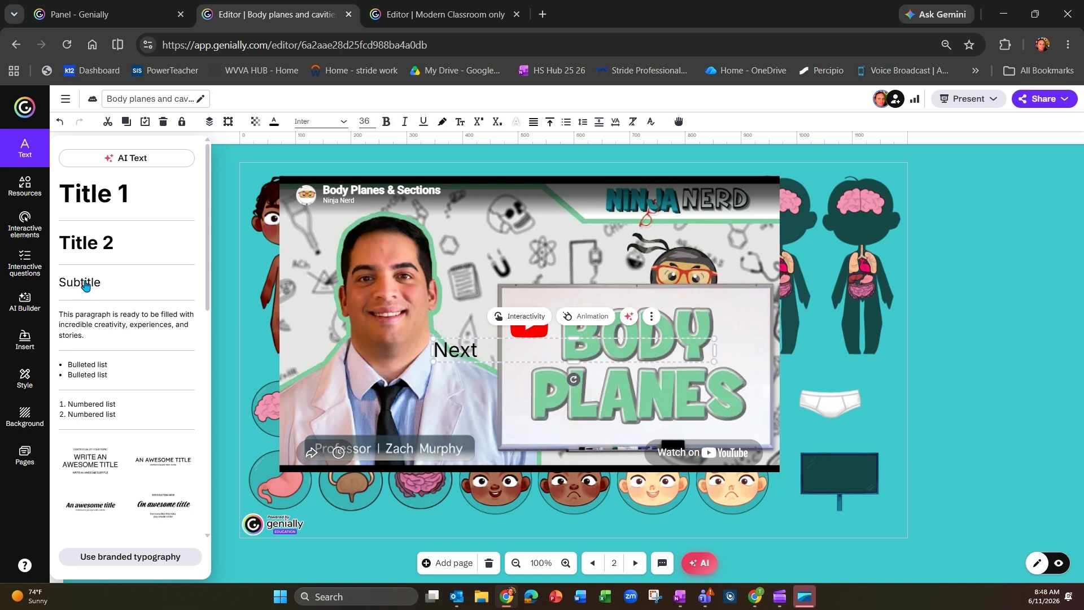
drag(452, 353, 841, 472)
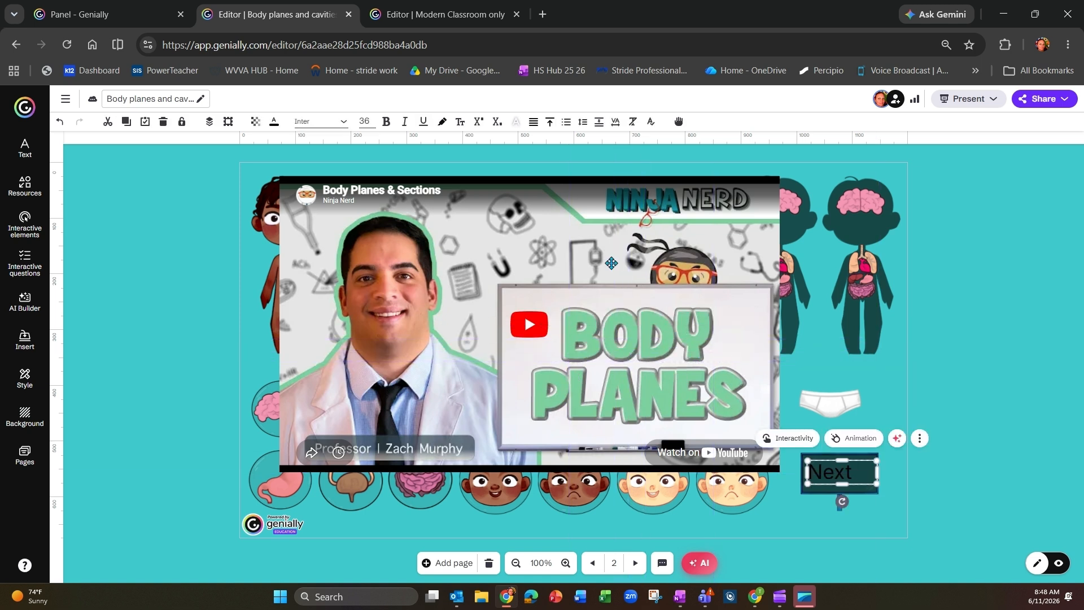
Step: Colour the "Next" text pink (#dd3cbd) and make it bold
click(278, 124)
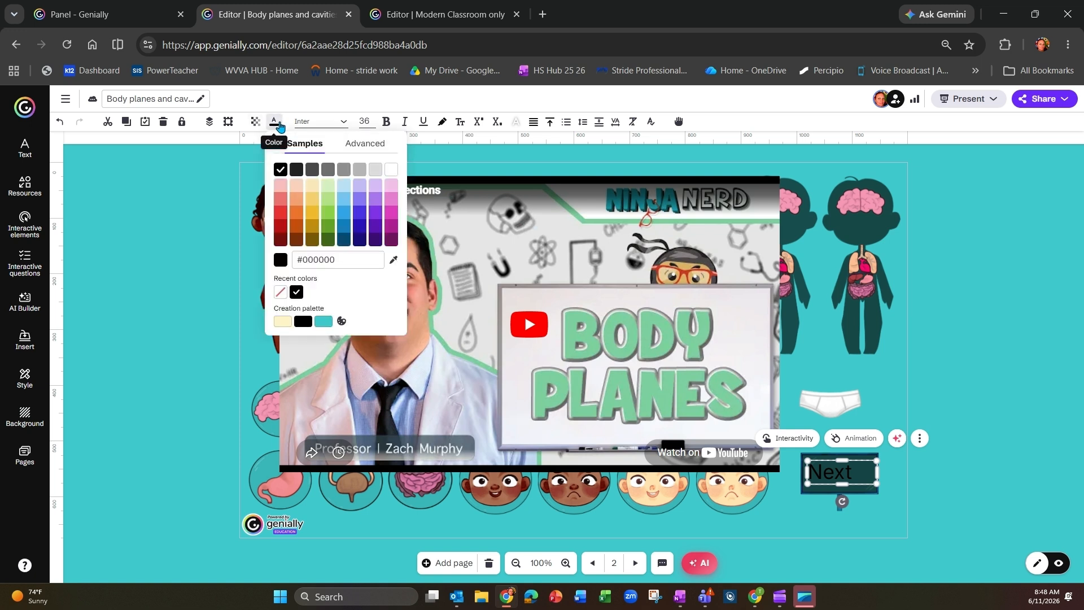
click(393, 213)
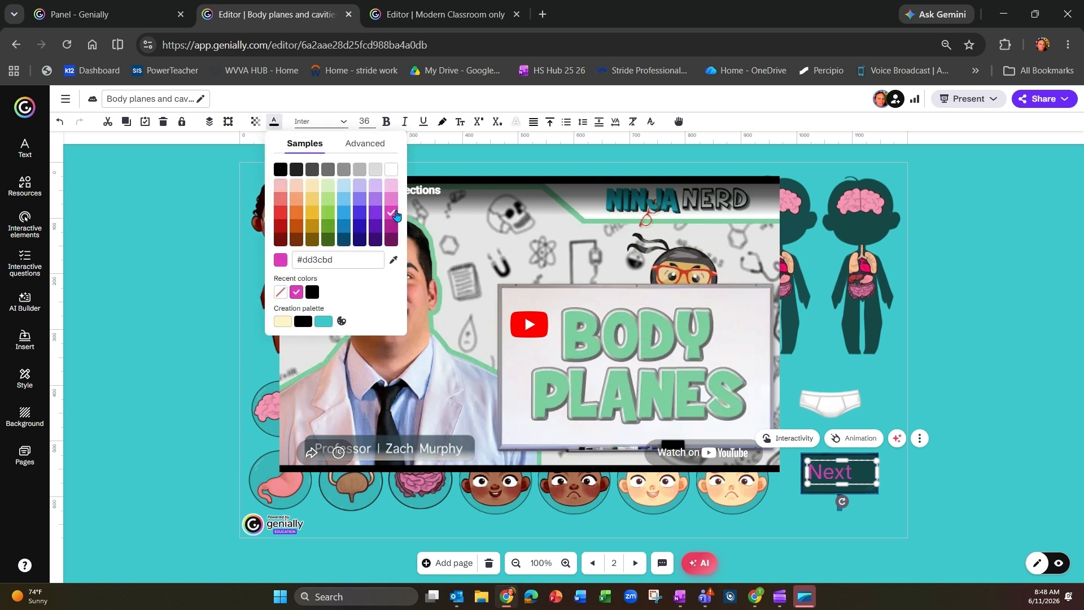
click(386, 121)
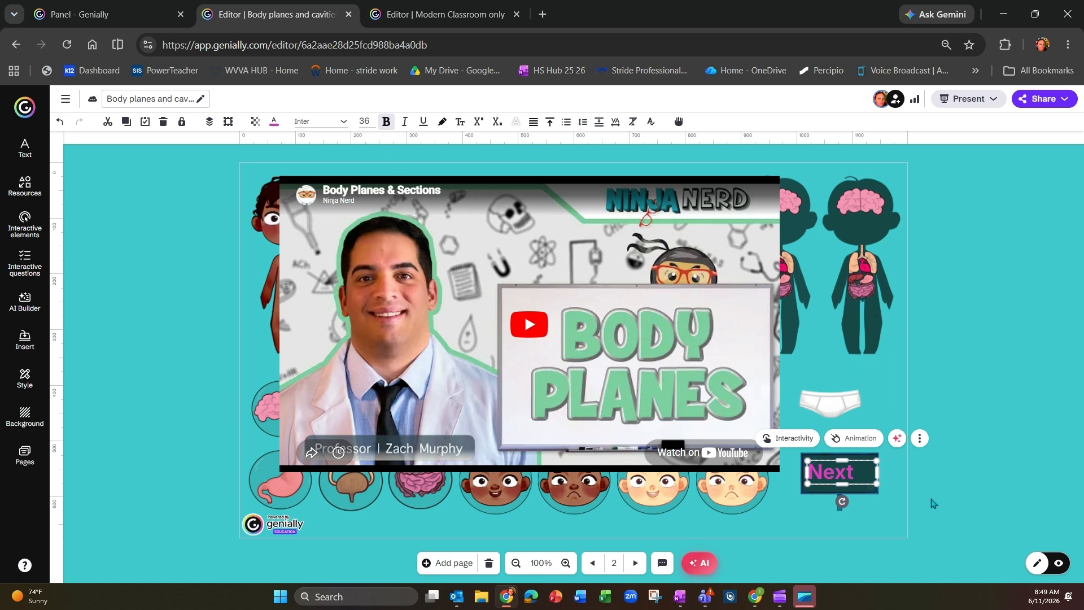
Step: Group the board with its "Next" text and give the group a Fade In entrance animation starting at 1 second
click(854, 490)
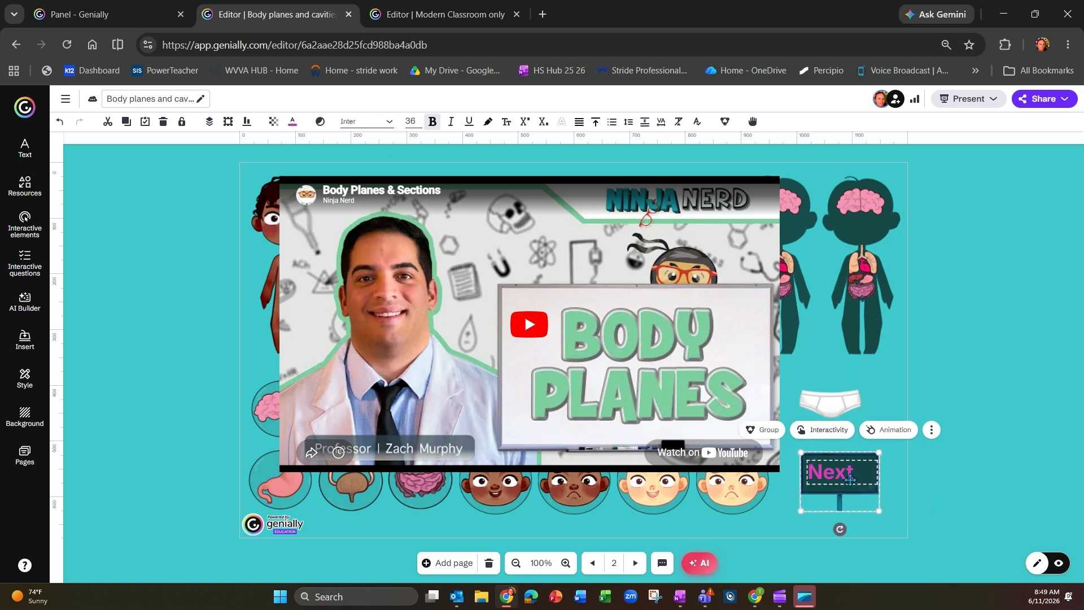
click(762, 430)
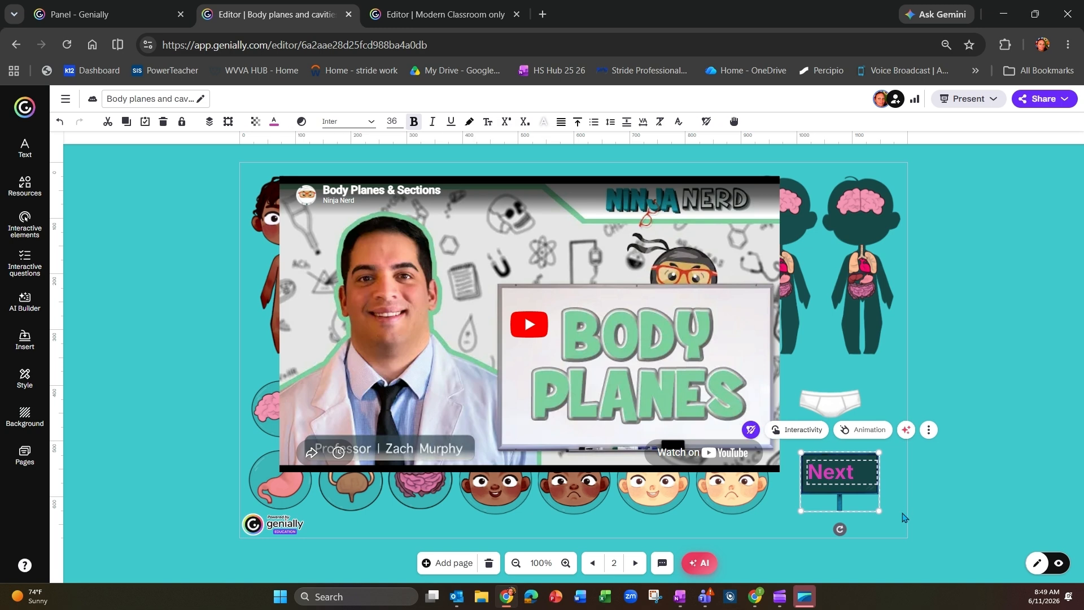
click(875, 433)
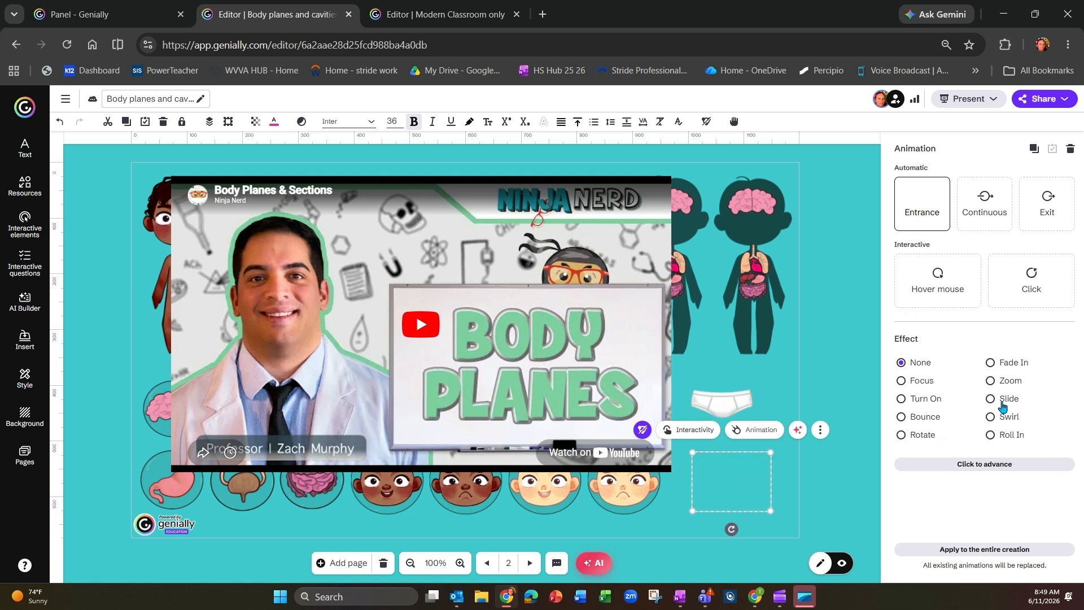
click(990, 362)
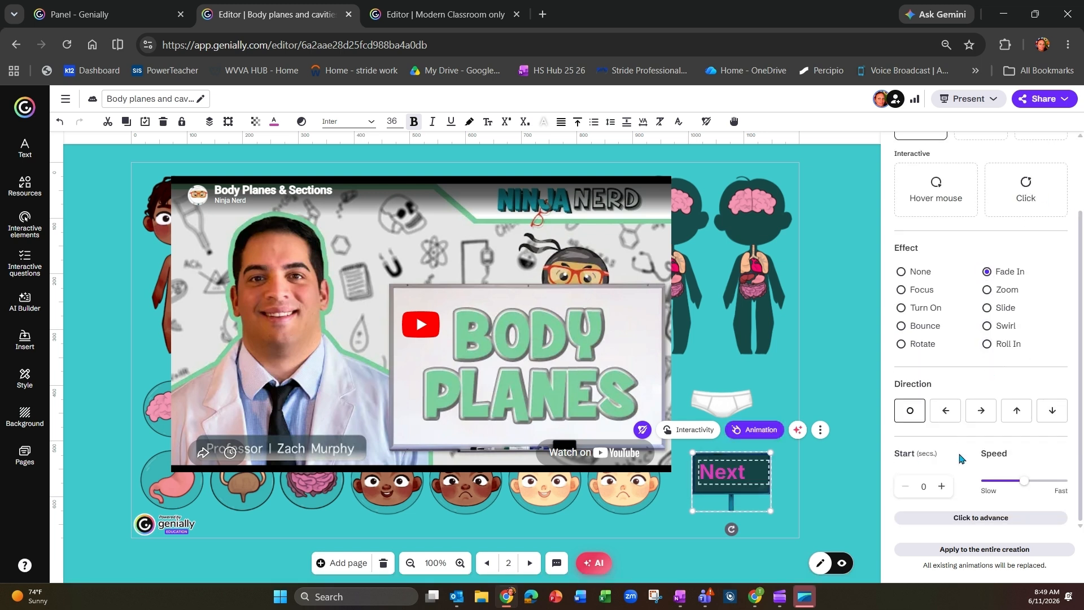
double_click(924, 487)
text(12)
click(862, 494)
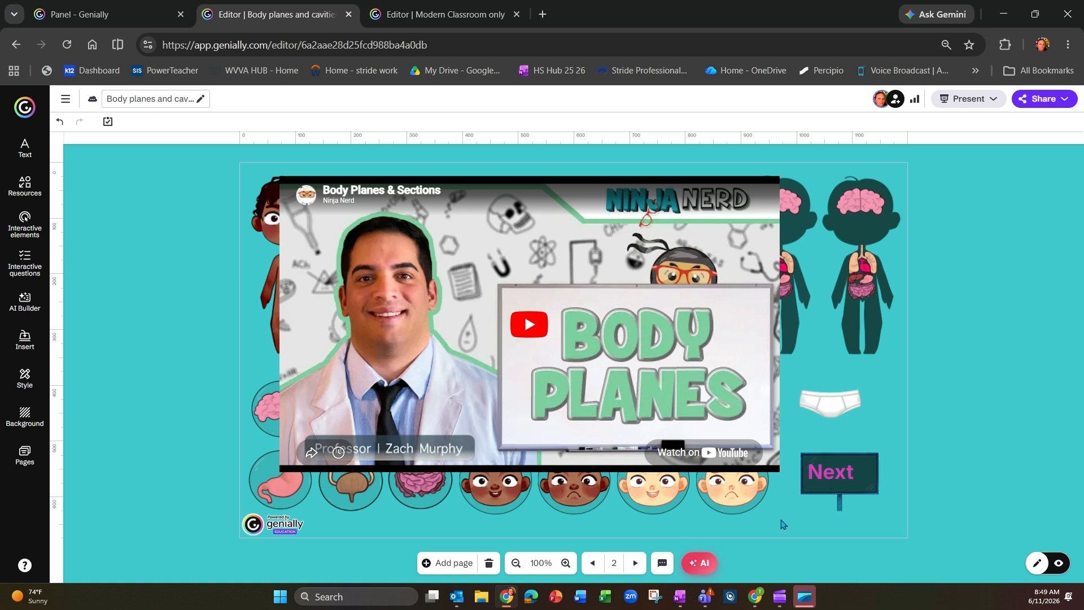
Step: Go to page 3 and replace its "Exploring the Human Body" heading with "BODY PLANES"
click(636, 563)
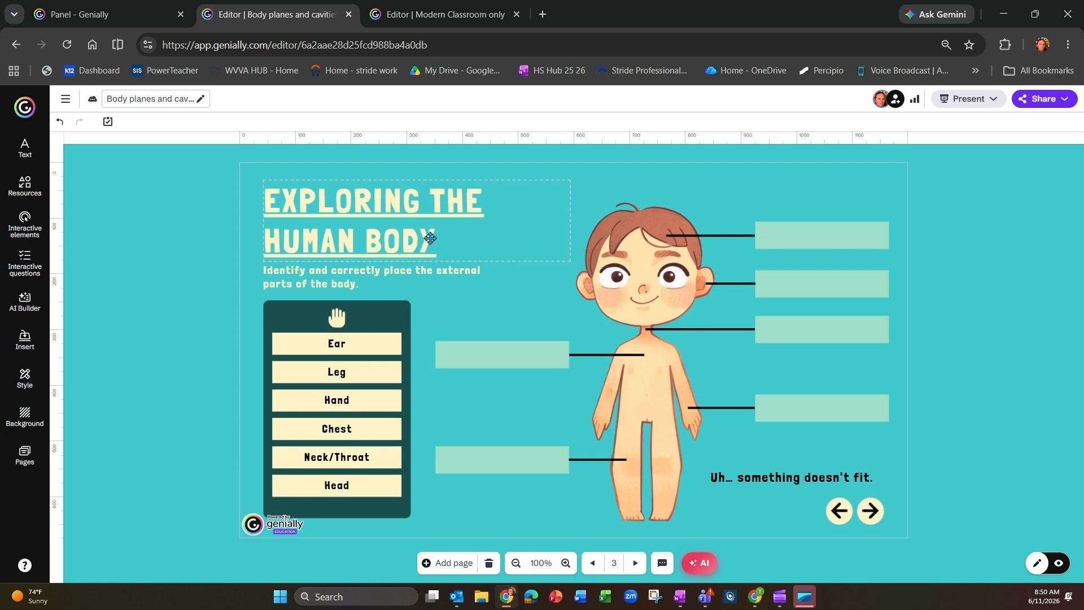
click(431, 238)
drag(442, 239, 267, 197)
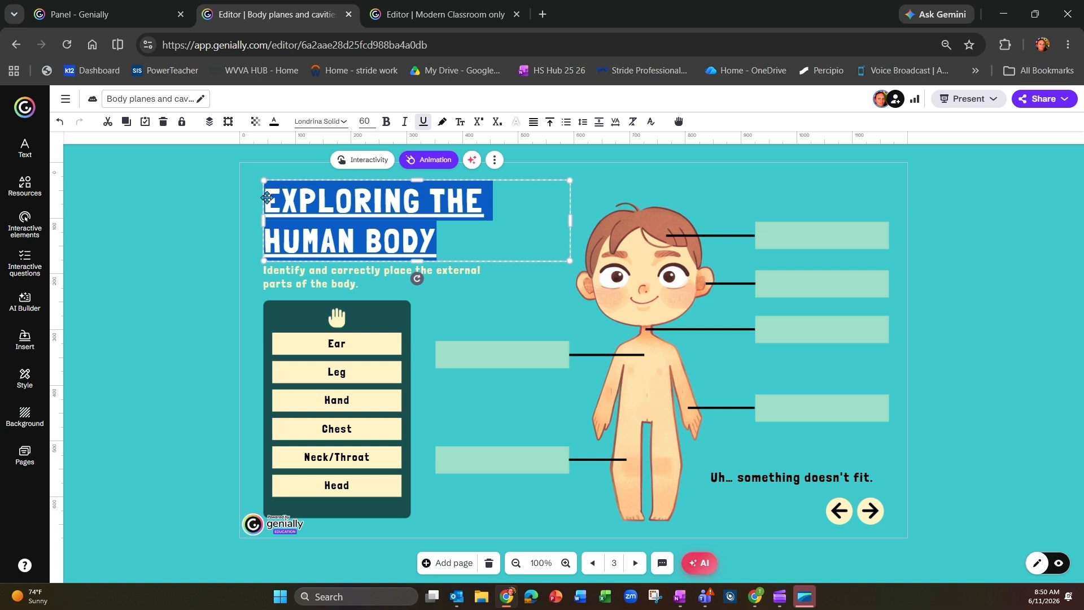
text(BO)
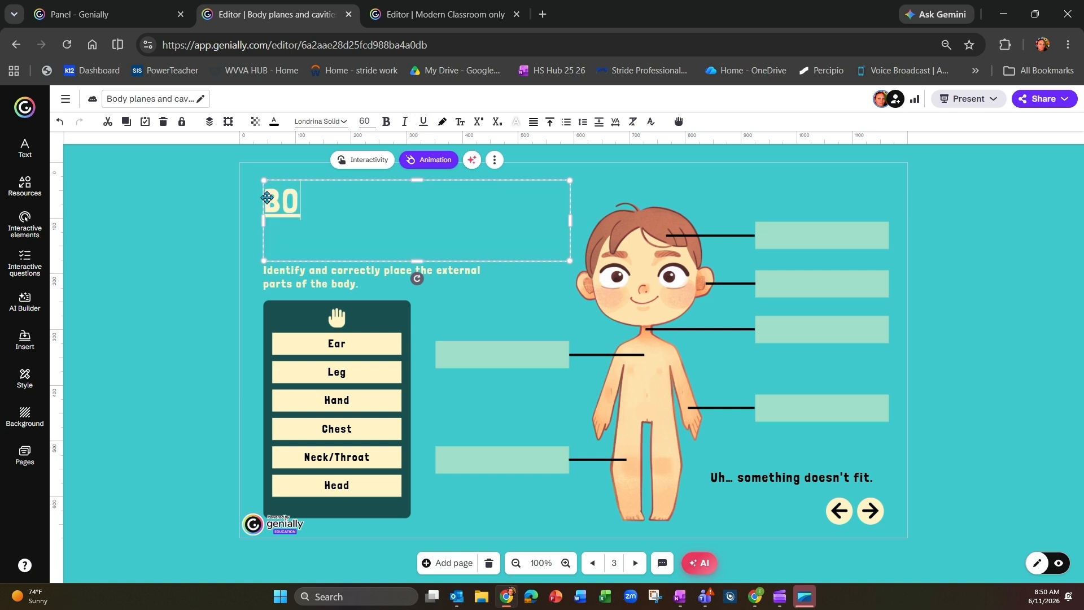
text(DY PLA)
text(NES)
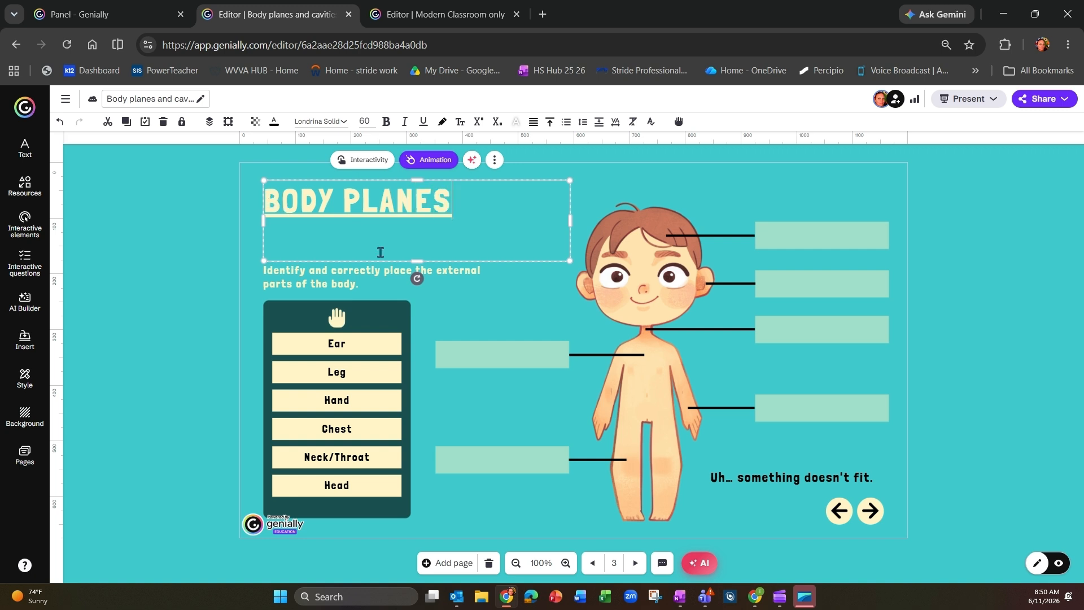
Step: Replace the instruction text with "drag the body parts to the corresponding planes of the body" and move it up beneath the heading
click(350, 275)
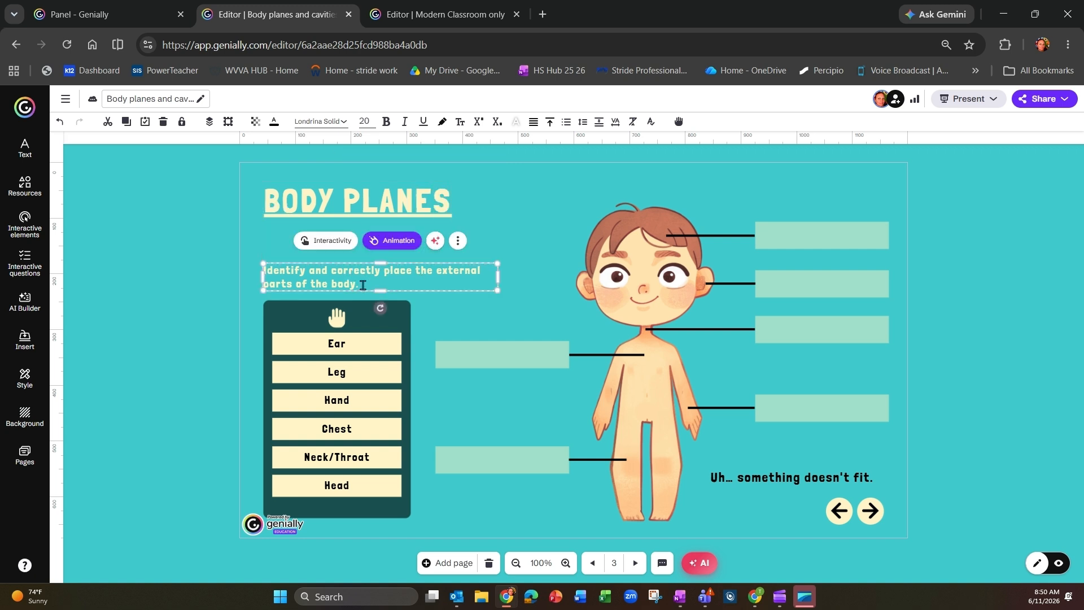
drag(363, 285, 268, 276)
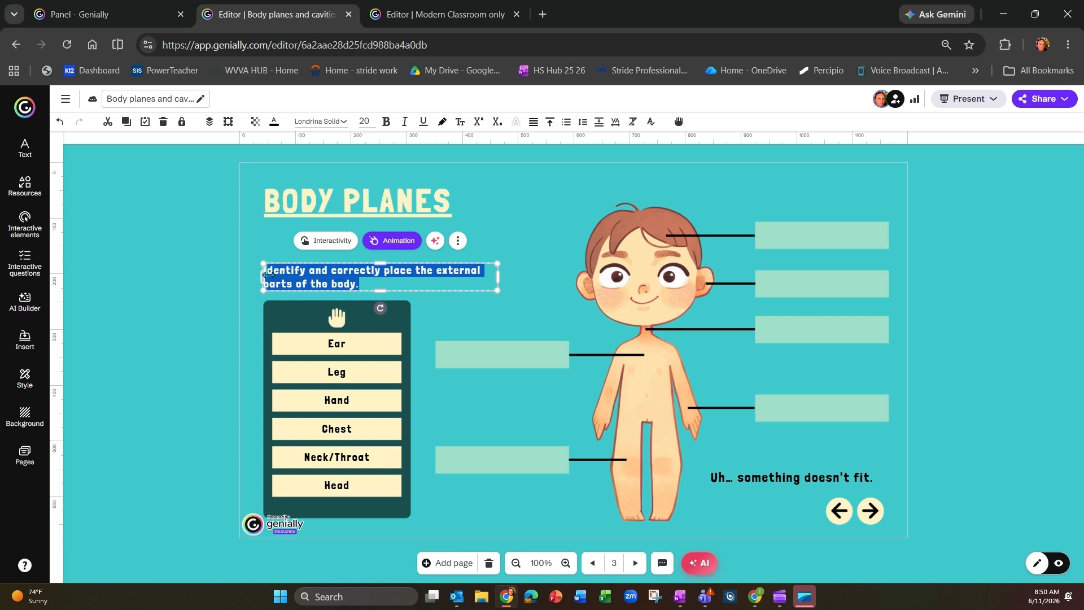
key(BackSpace)
text(drag )
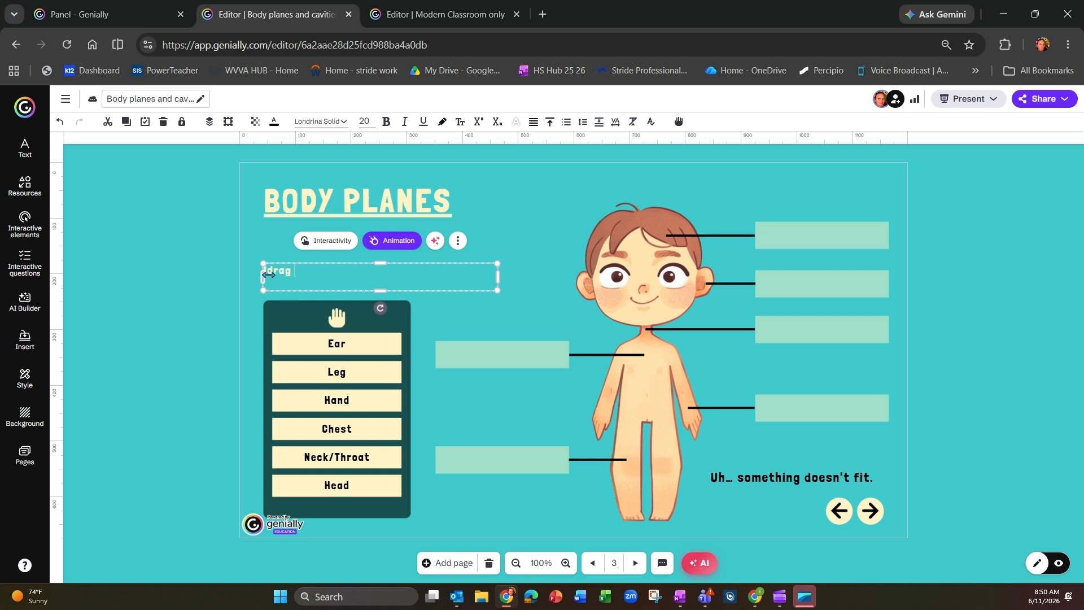
text(the body parts to the corresponding planes of the body)
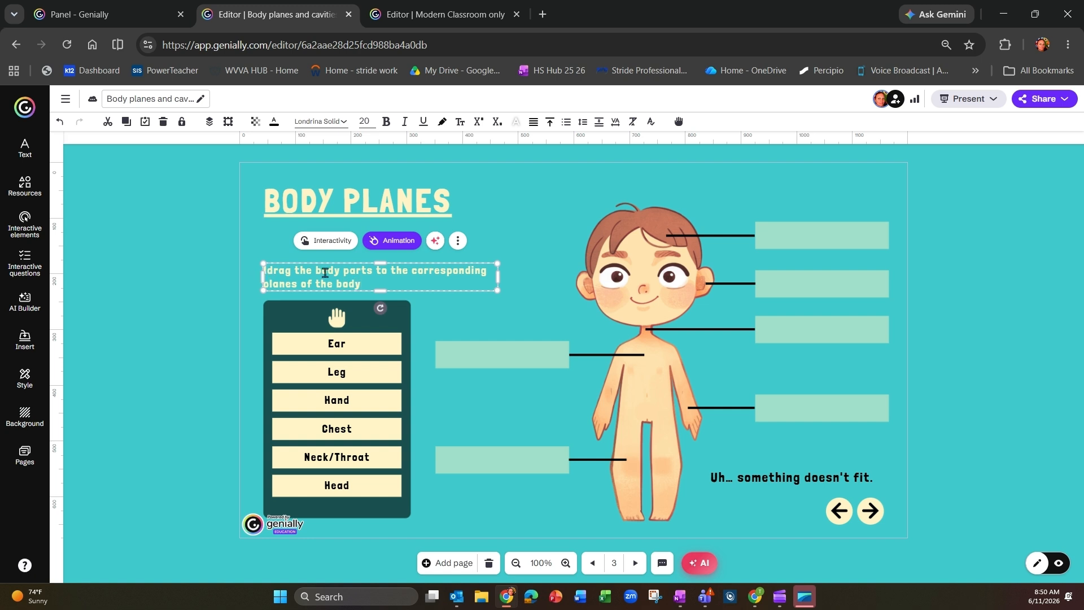
drag(325, 263, 324, 225)
click(378, 289)
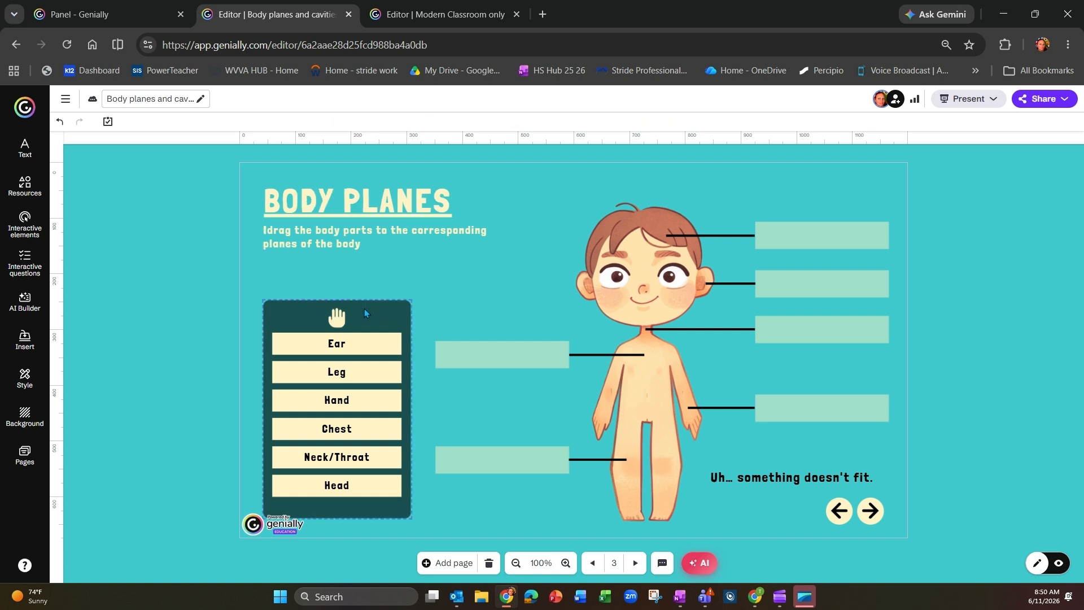
Step: Move the dark word-bank panel up closer to the instructions, together with its hand icon and six body-part labels
click(364, 313)
mouse_move(364, 313)
mouse_down()
mouse_move(379, 279)
mouse_move(379, 309)
mouse_up()
drag(202, 291, 399, 504)
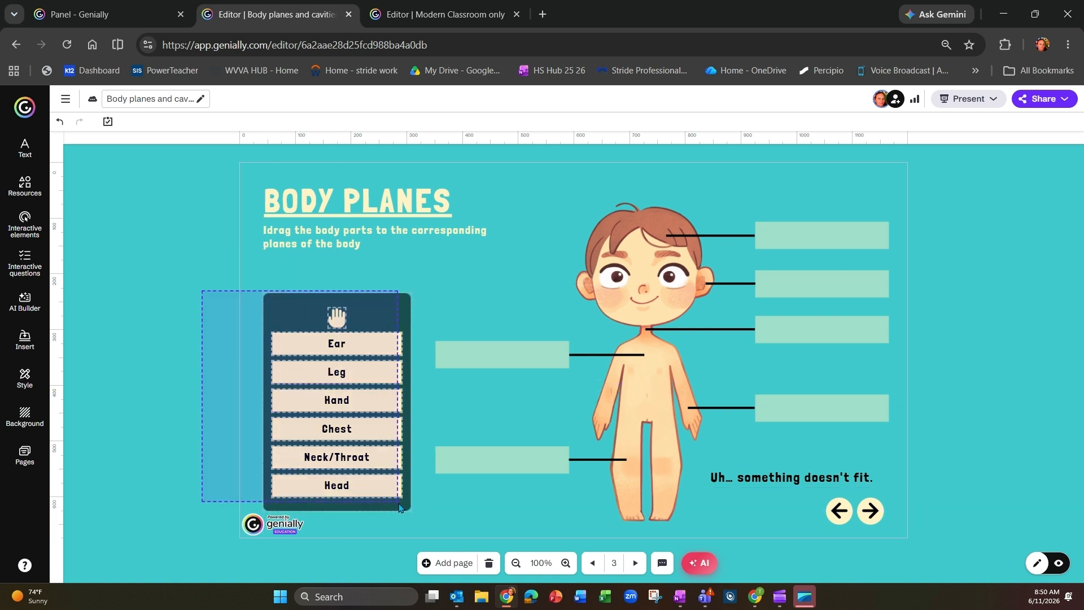
drag(369, 326, 370, 301)
click(182, 312)
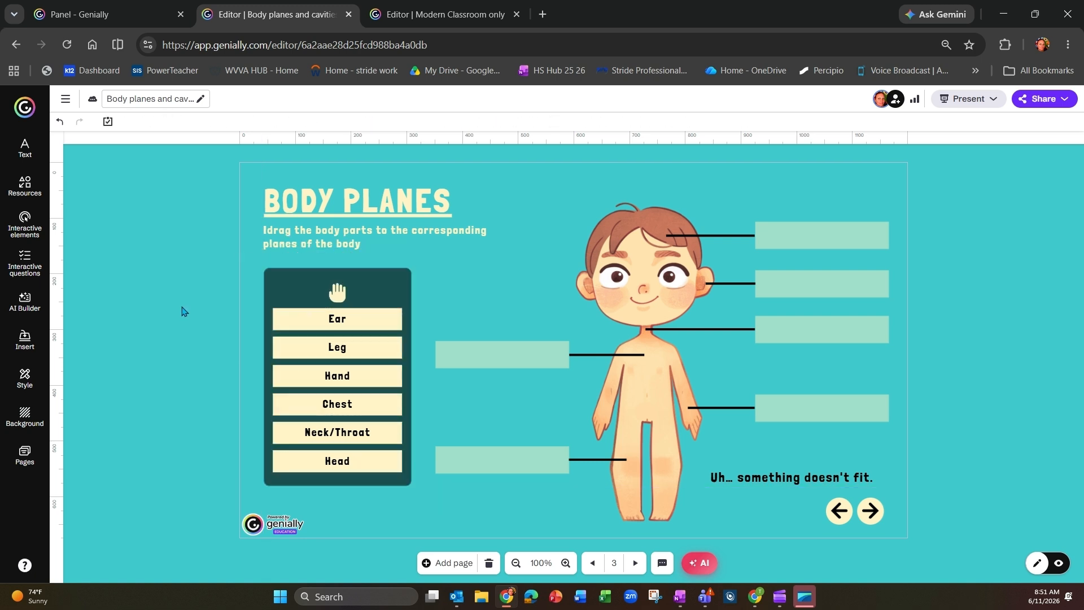
Step: Search the web for "body planes", examine the Body Planes and Sections image as a reference, and return to the lesson editor
click(543, 14)
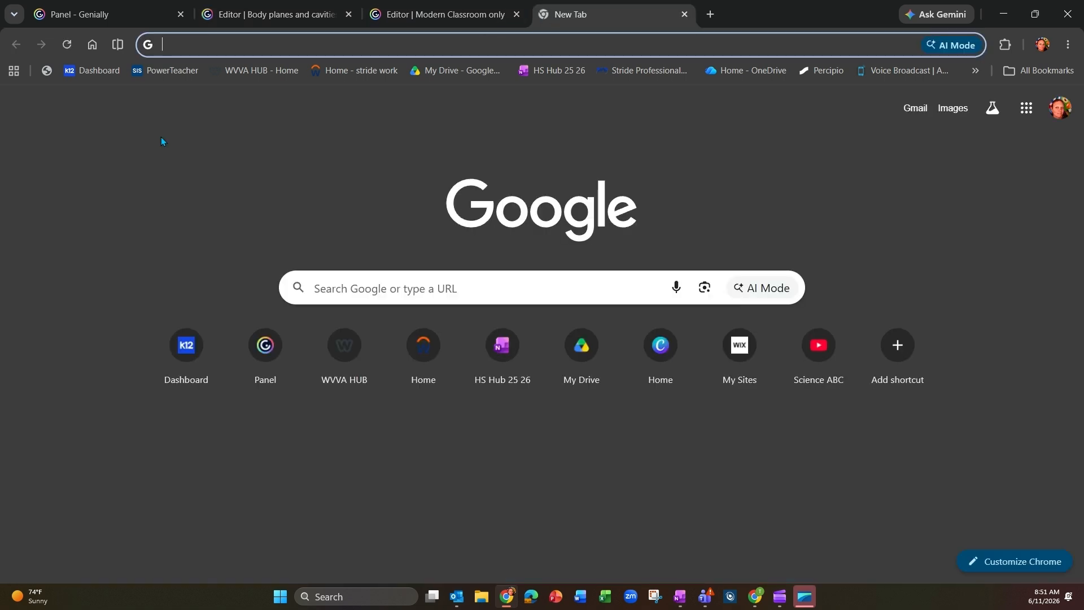
text(body planes)
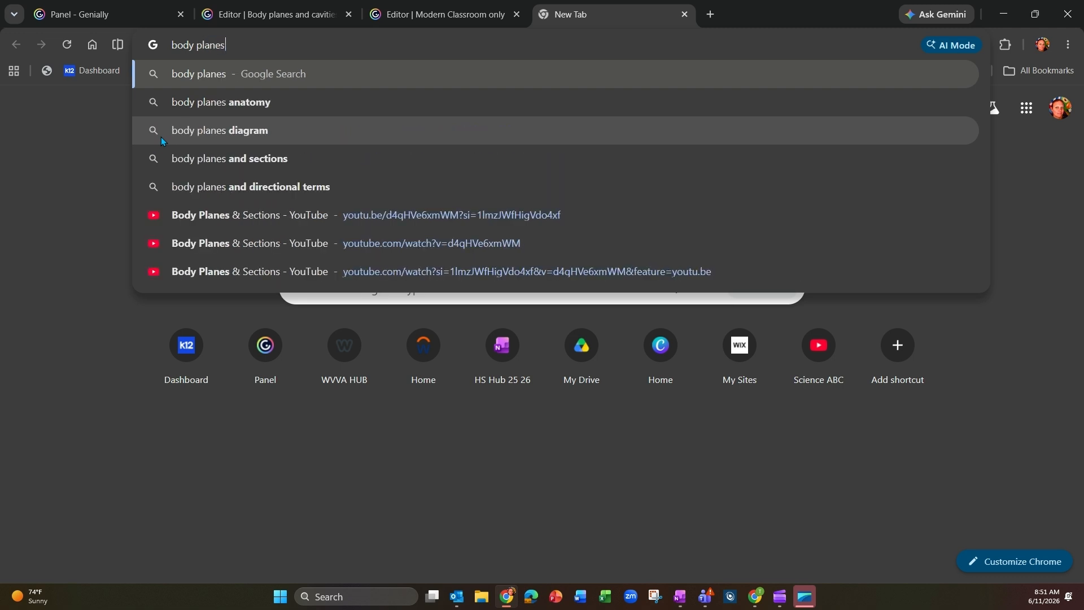
key(Return)
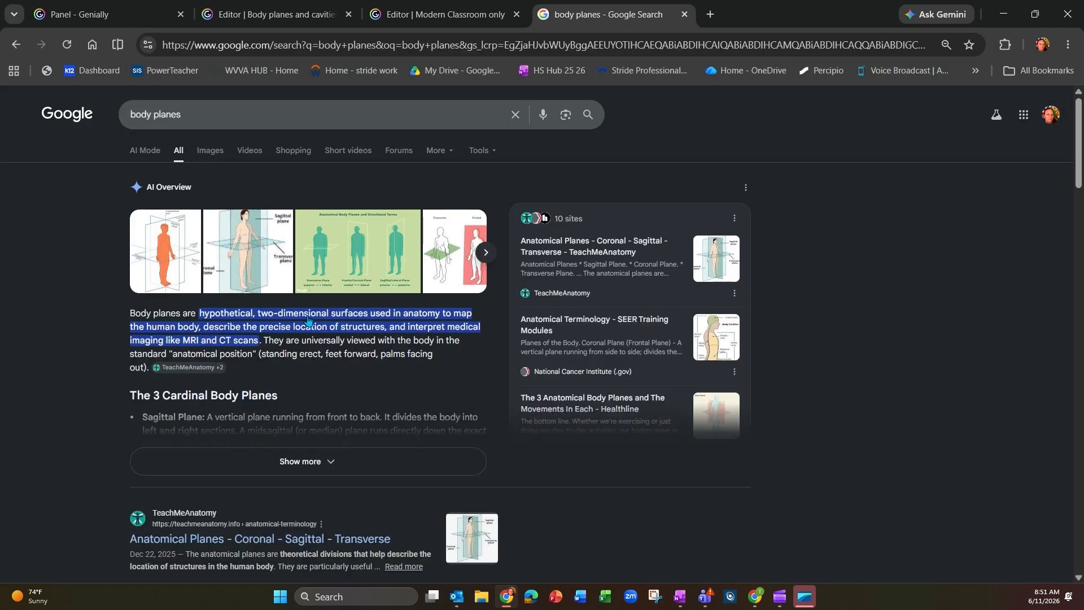
click(315, 241)
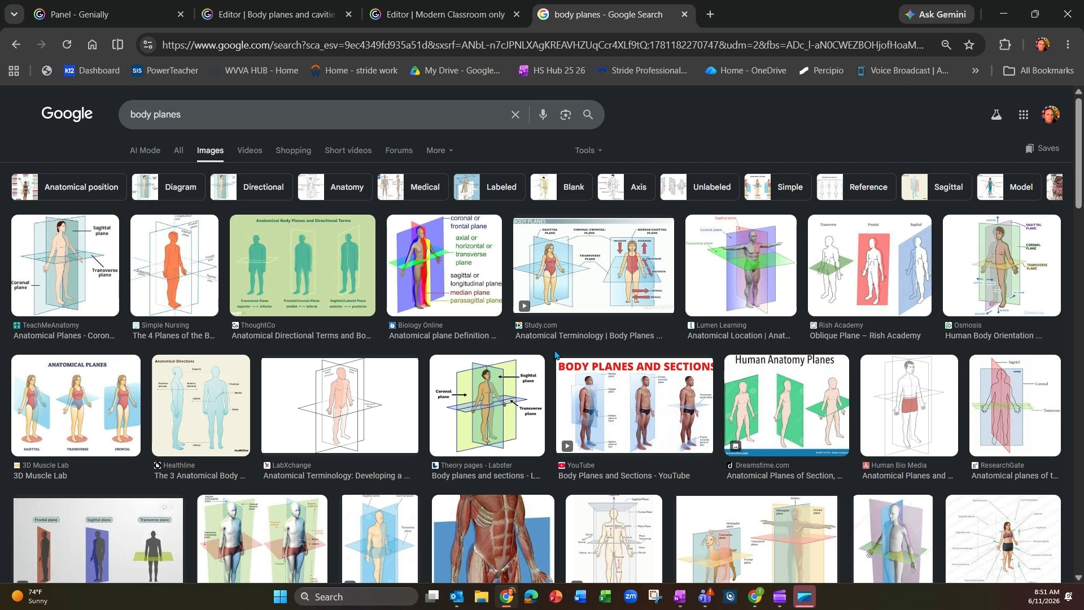
click(603, 400)
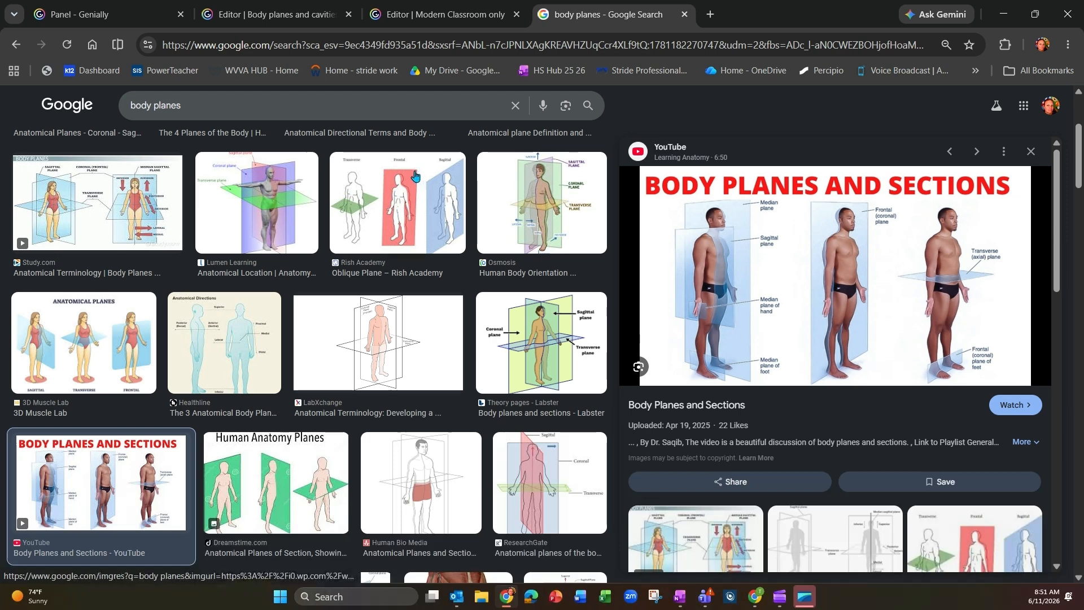
click(398, 16)
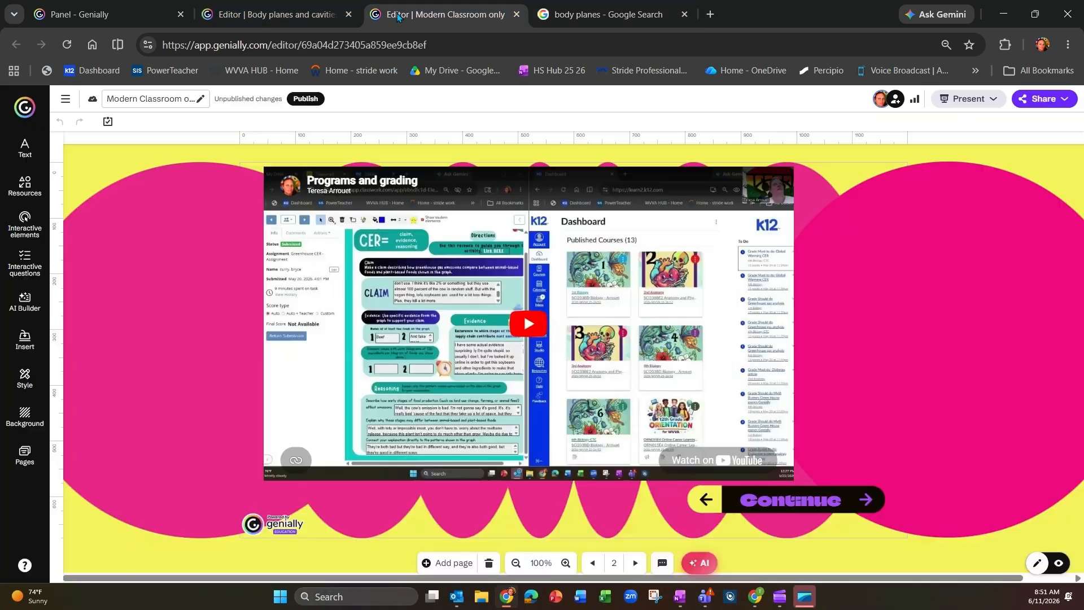
click(350, 16)
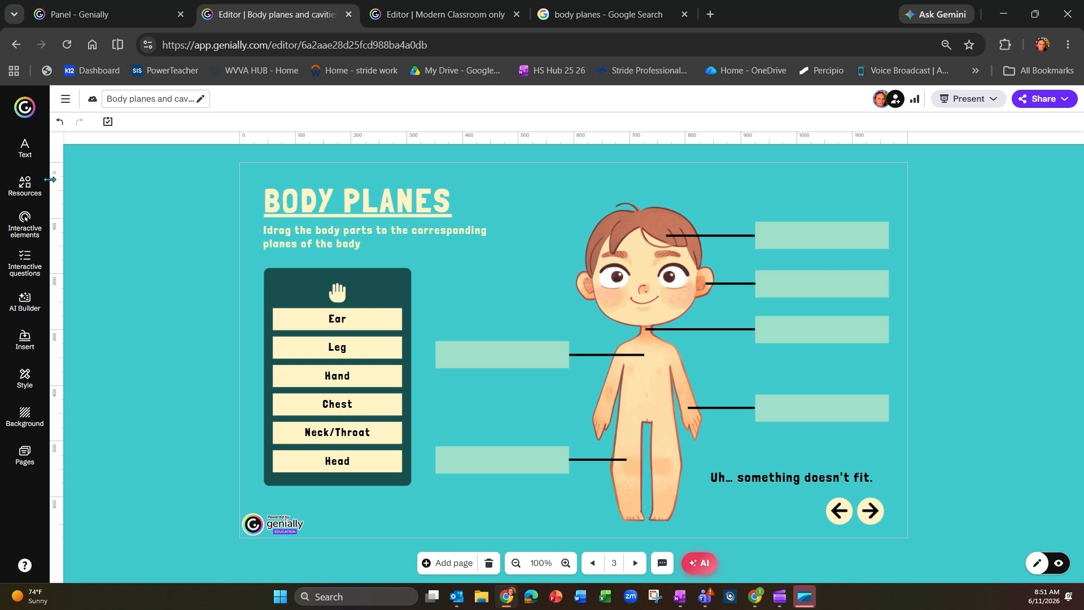
Step: Add a subtitle text reading "medial plane" and place it just above the child figure's head
click(26, 150)
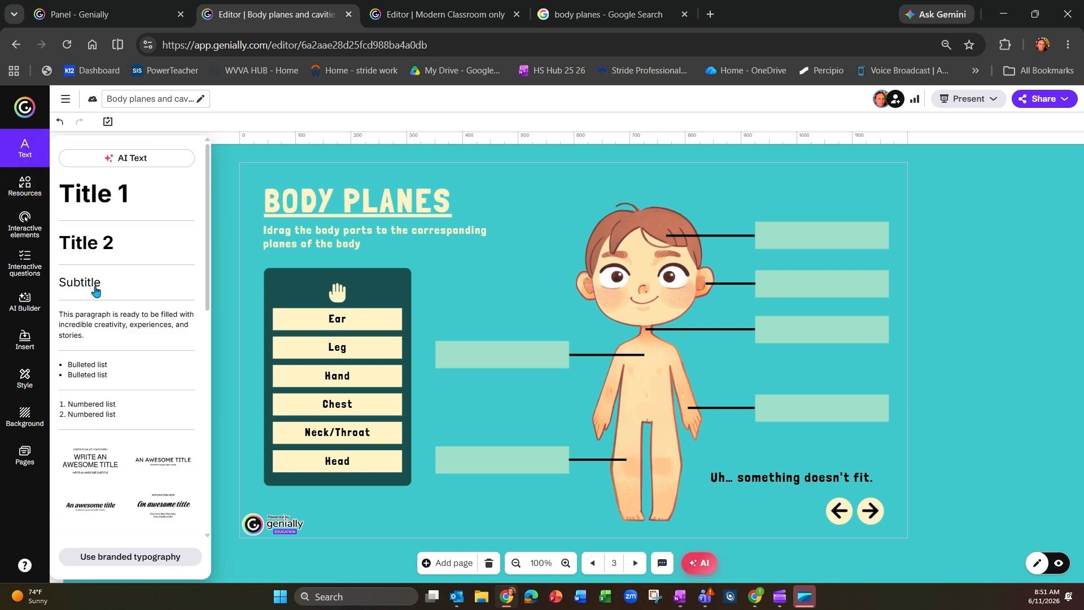
click(96, 291)
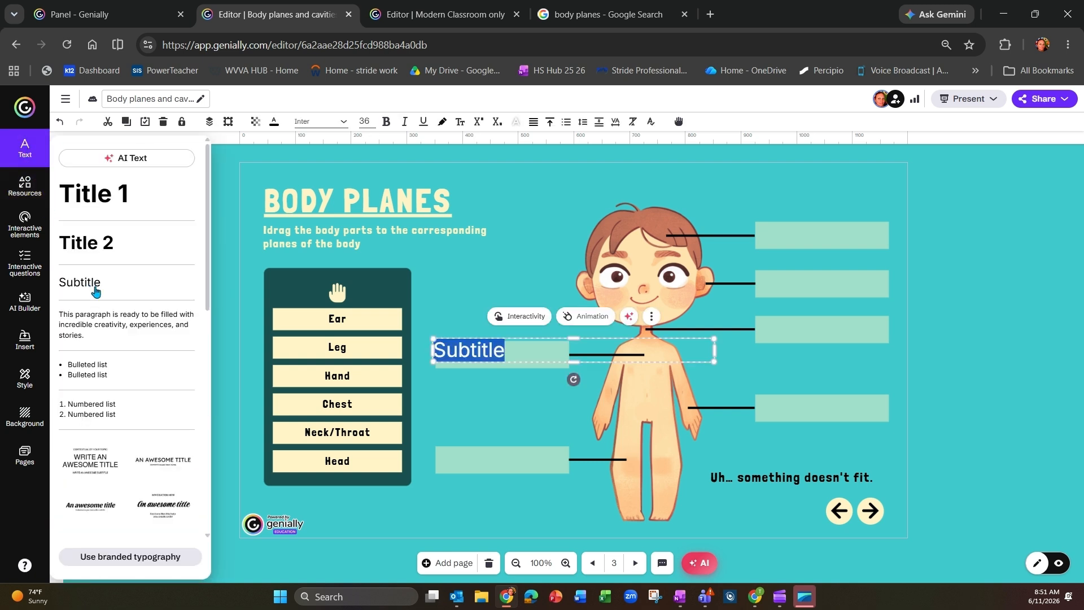
text(medial)
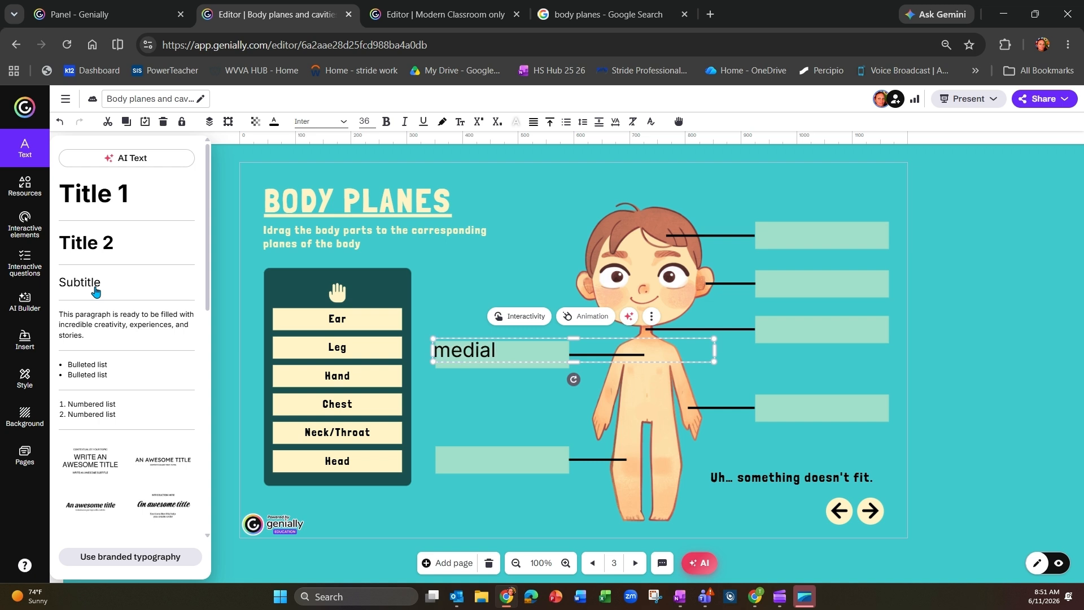
text( plane)
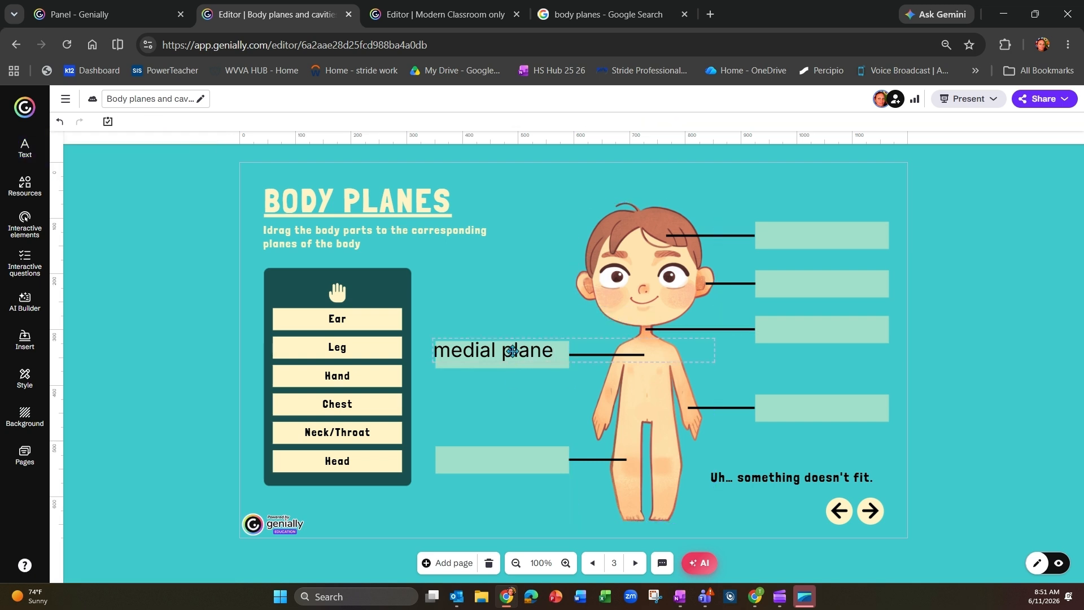
drag(511, 351, 666, 192)
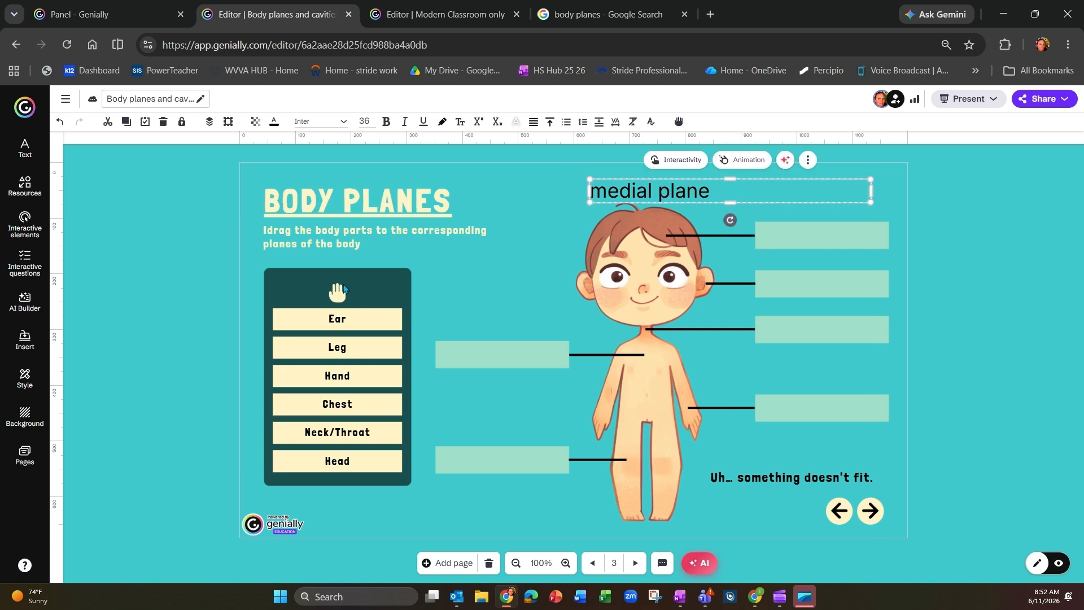
Step: Search the resource library for "dotted arrow"
click(43, 209)
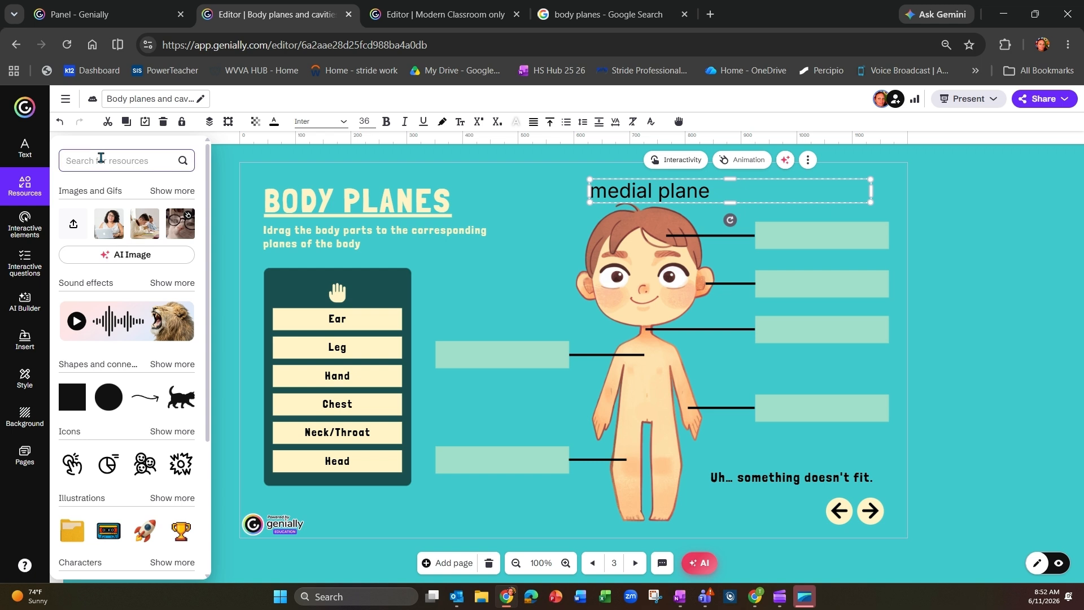
text(dotted arrow)
key(Return)
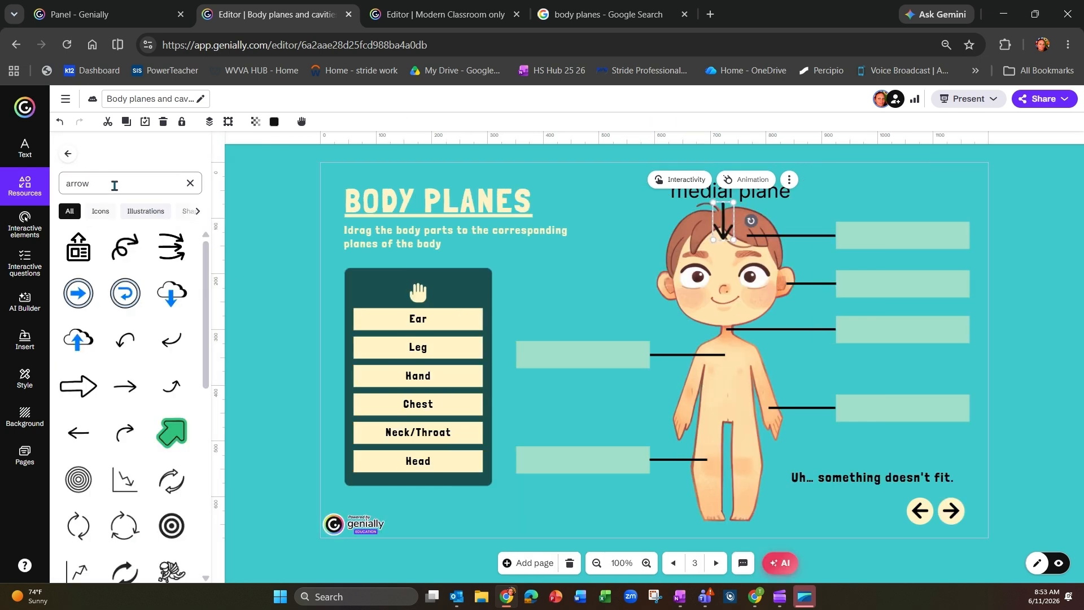
Step: Search the resources for "line", narrow the results to connectors, and add the straight dotted line to the page
double_click(114, 186)
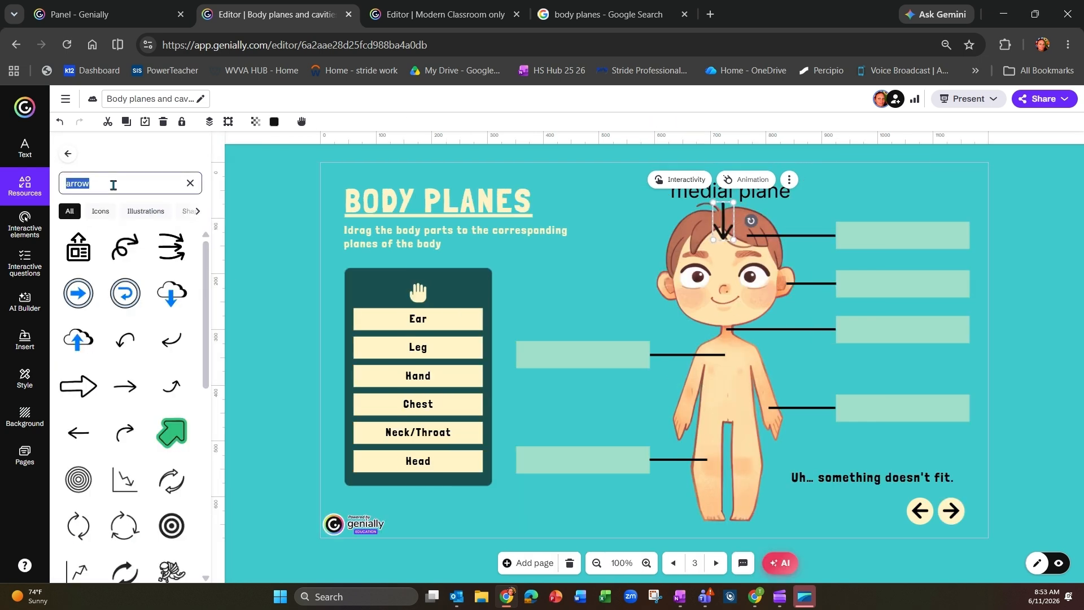
key(BackSpace)
key(Return)
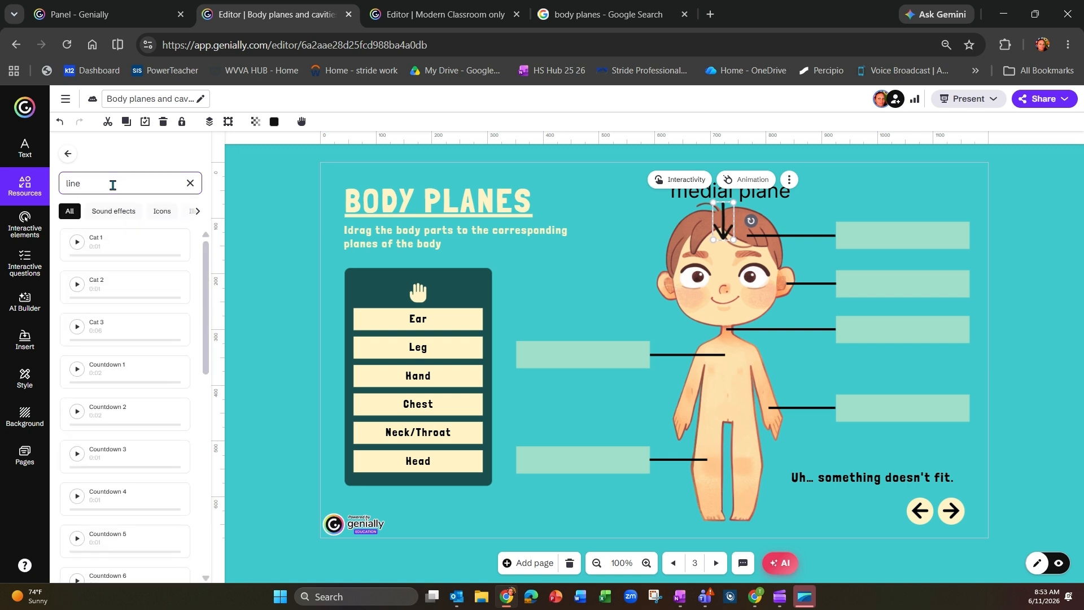
double_click(113, 185)
click(165, 215)
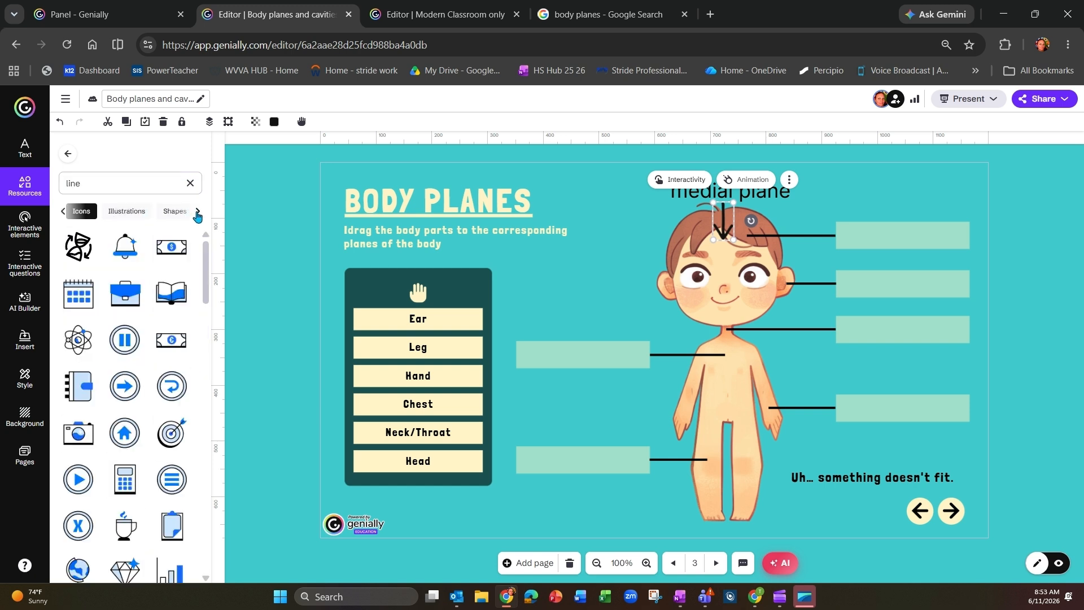
click(171, 215)
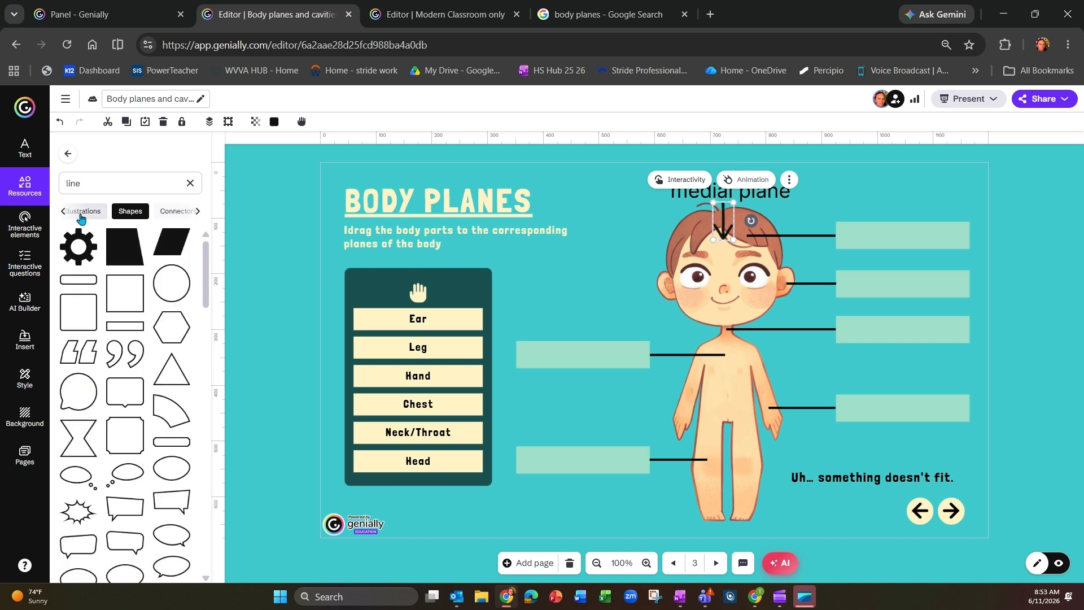
click(178, 218)
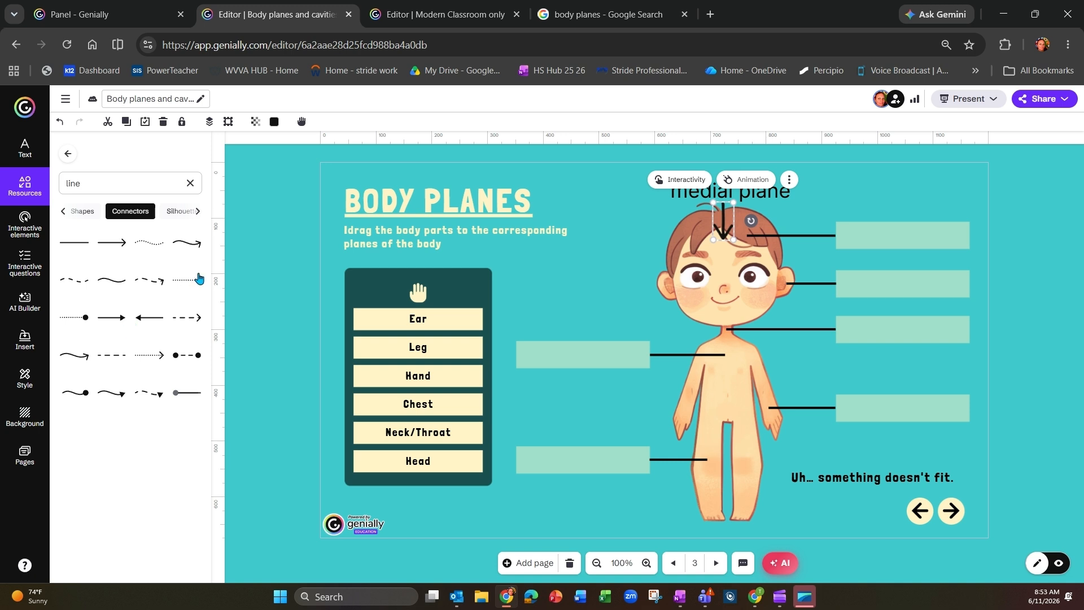
click(194, 284)
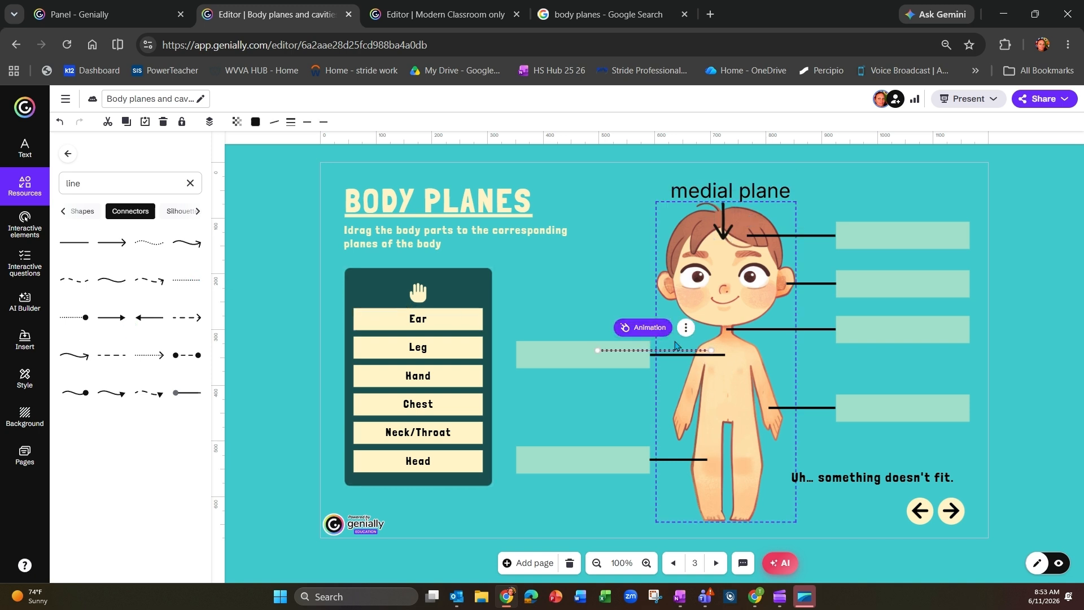
Step: Turn the dotted line upright and position it along the child figure's midline, below the medial plane arrow
drag(656, 350, 531, 509)
drag(534, 388, 726, 345)
click(689, 177)
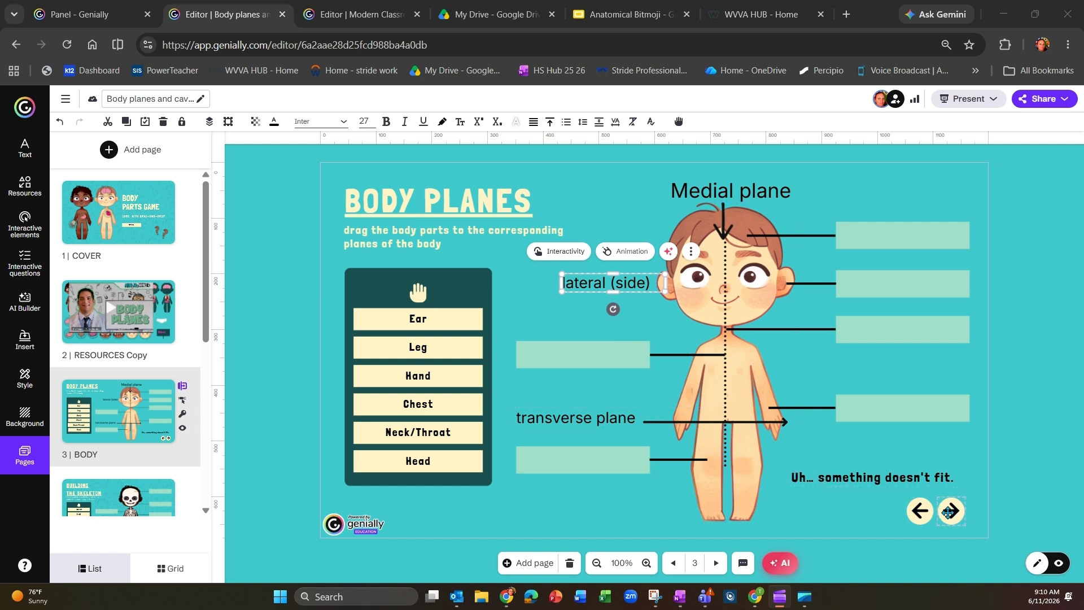
Step: Go to the "Building the Skeleton" page, unlock the skeleton figure and delete it
click(717, 566)
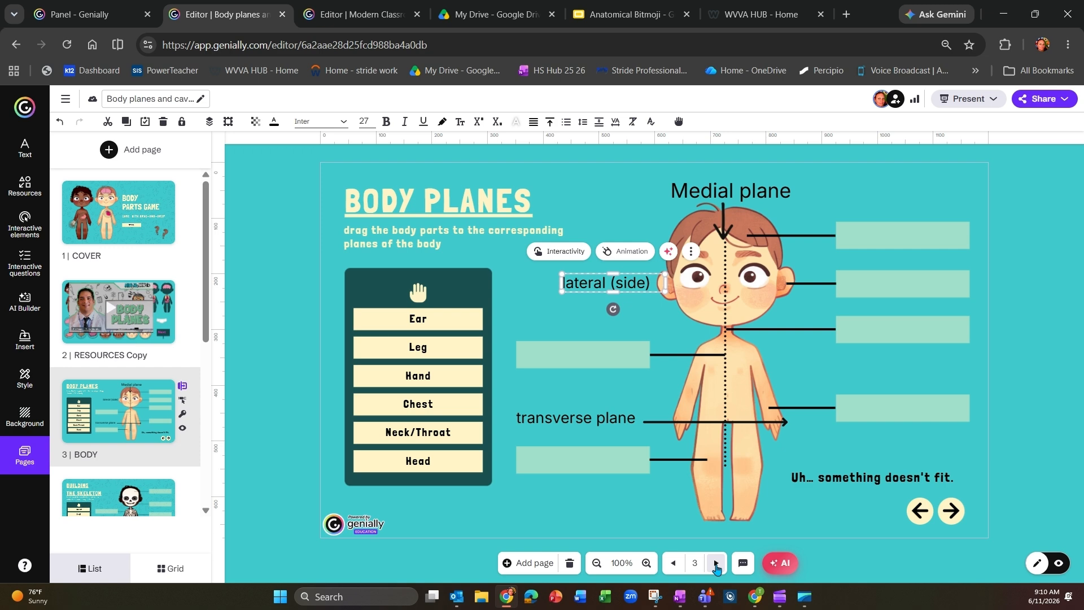
click(716, 566)
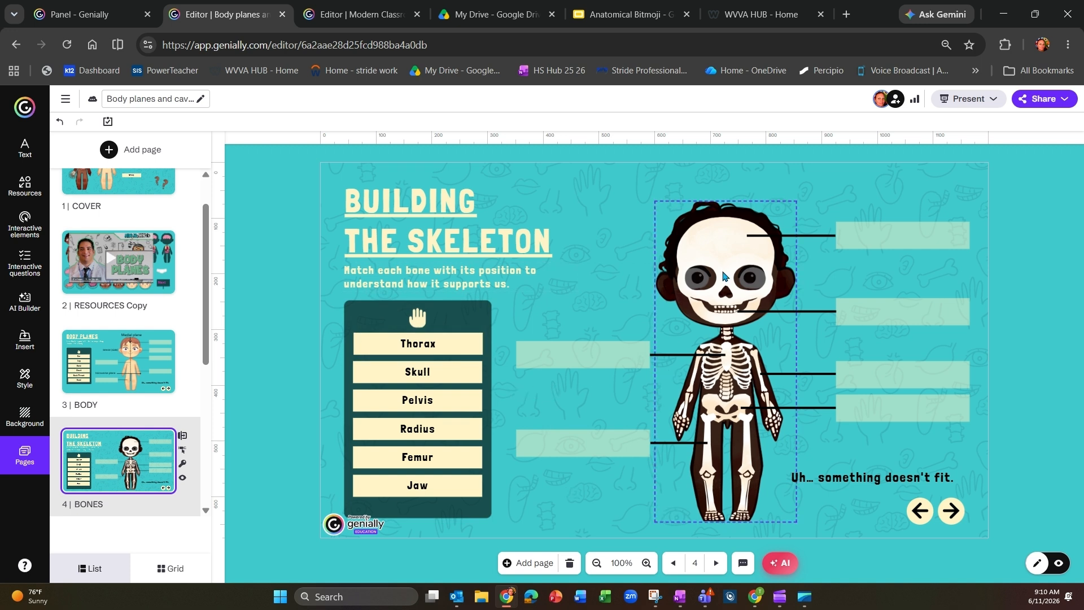
click(723, 276)
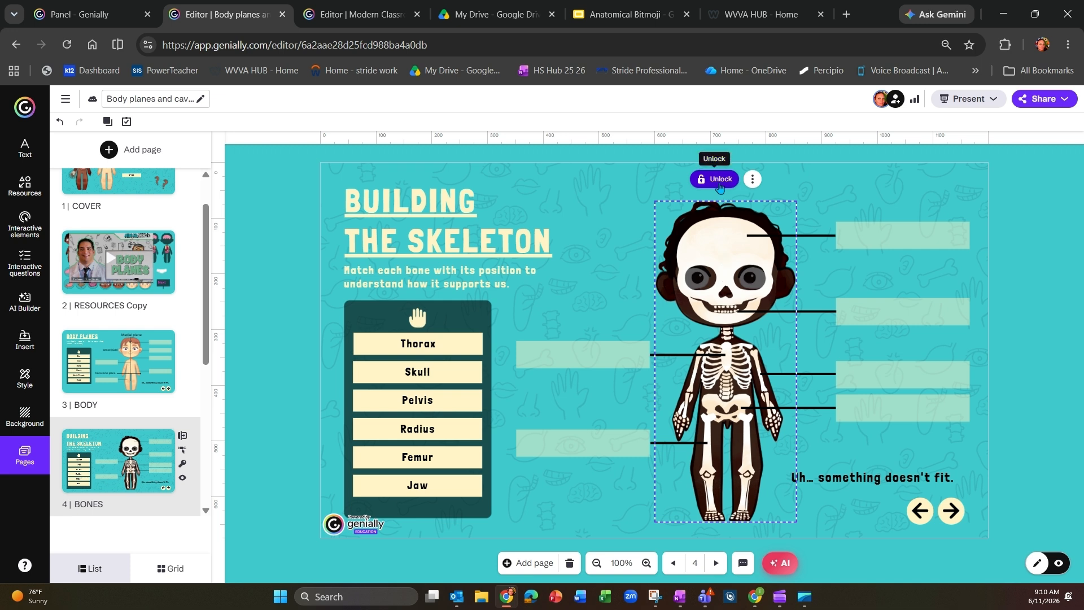
click(716, 180)
key(Delete)
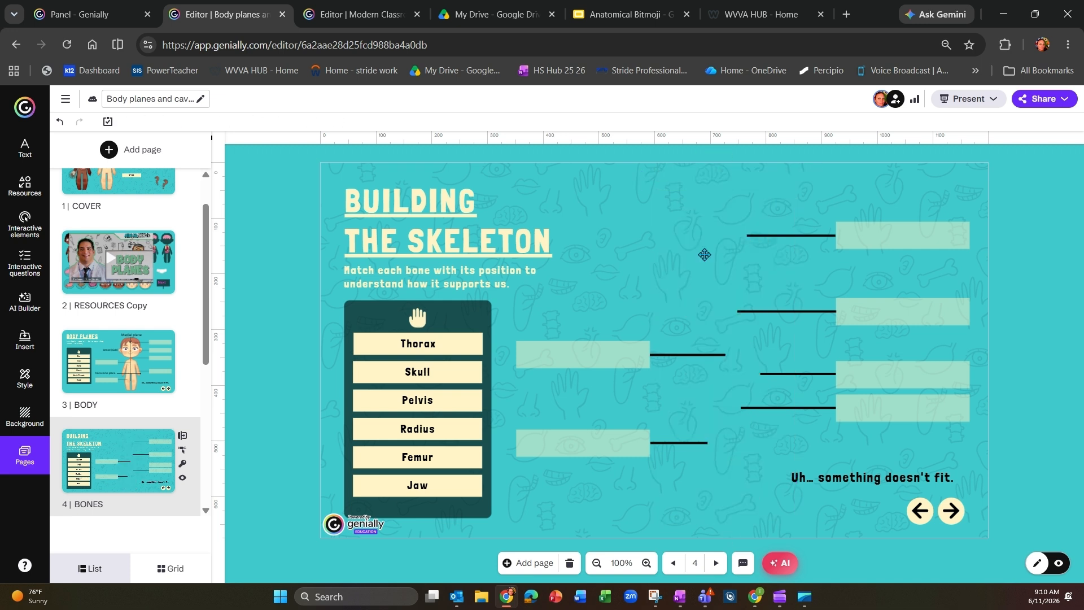
Step: Check the Anatomical Bitmoji side-view slide and its capture in Snipping Tool, and return to the skeleton page in Genially
click(612, 15)
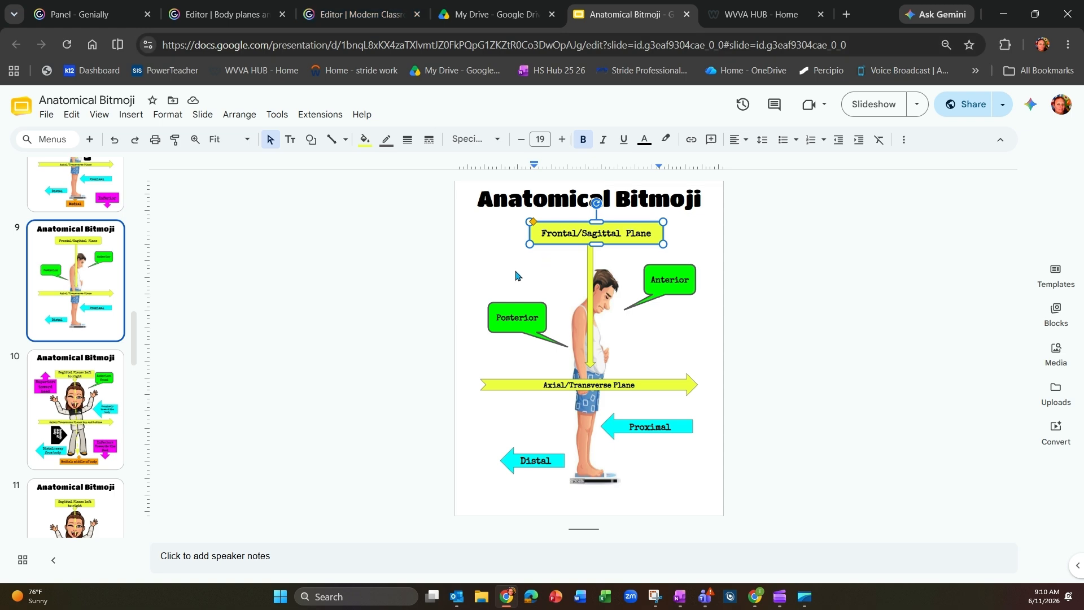
click(354, 17)
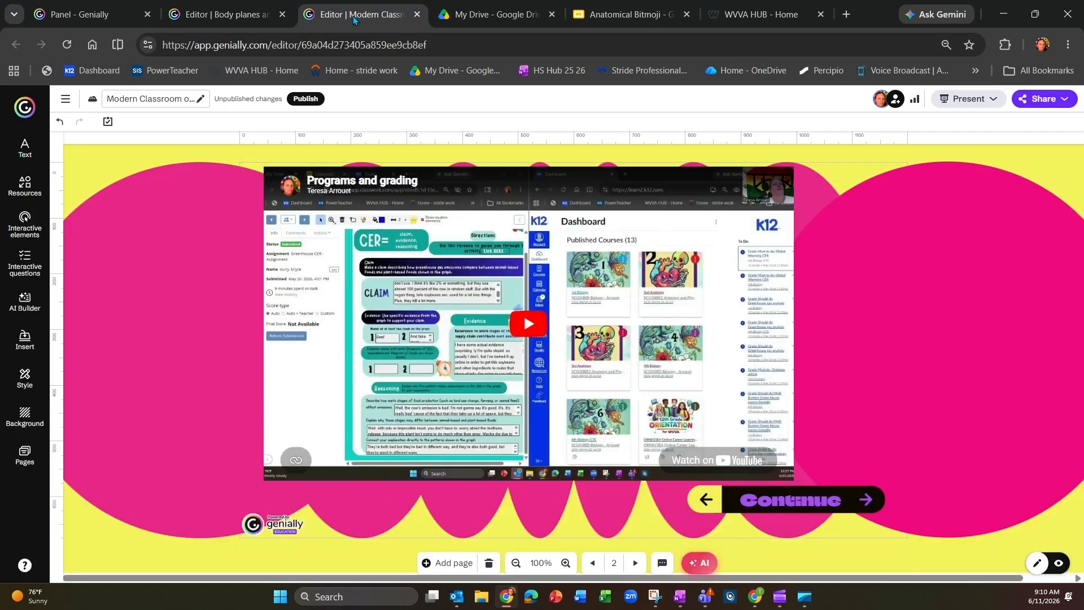
click(227, 15)
click(655, 596)
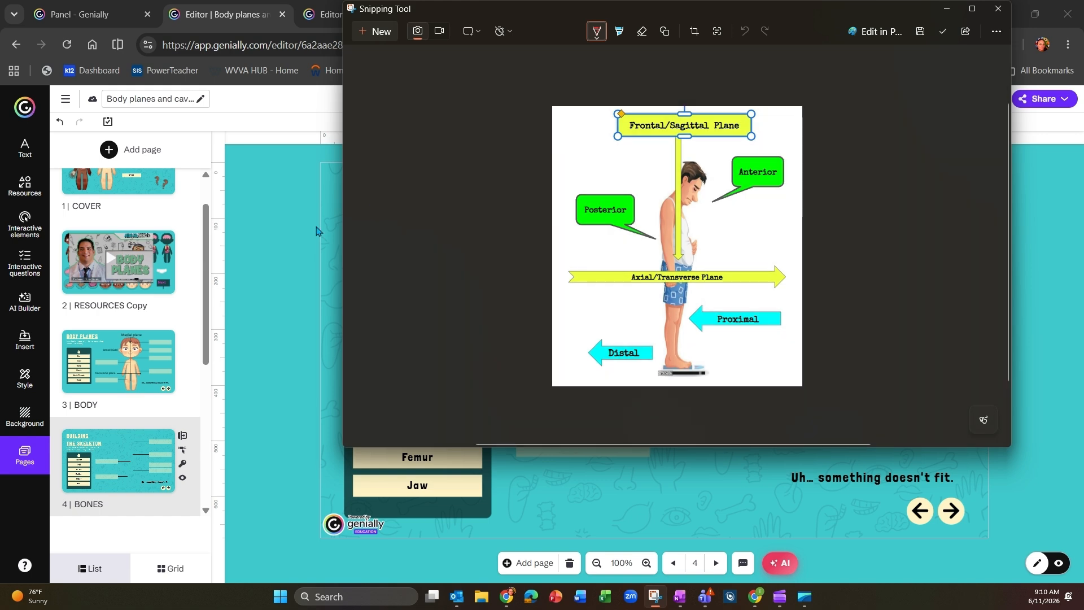
click(333, 248)
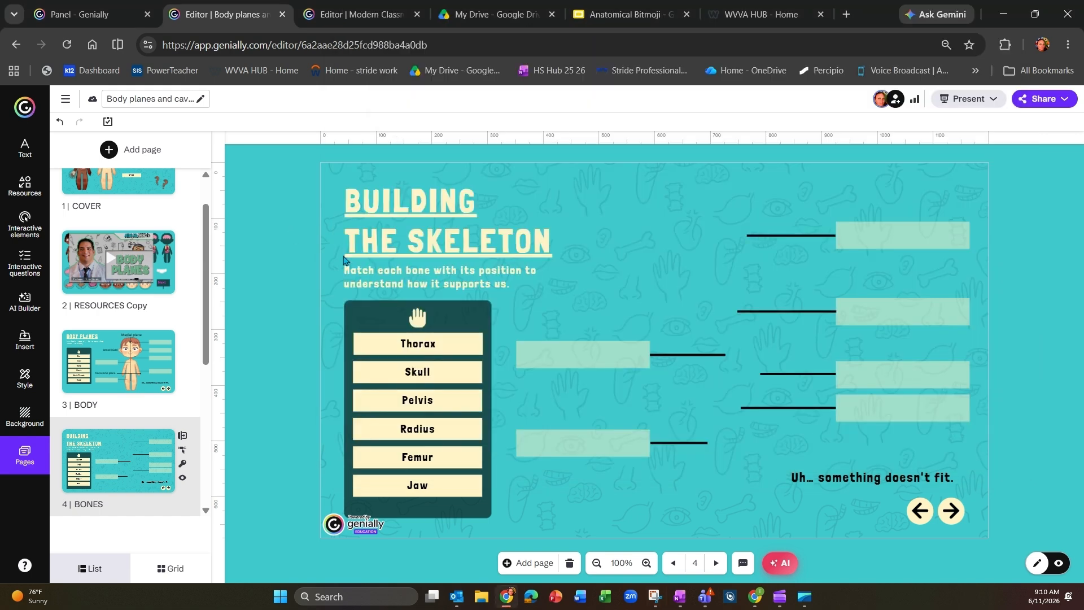
click(694, 177)
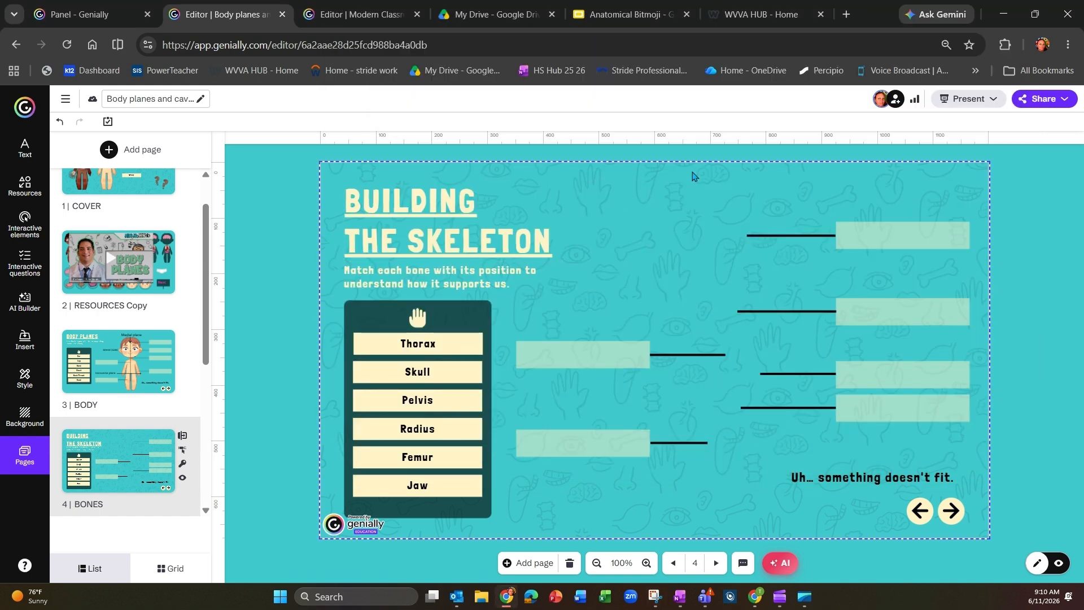
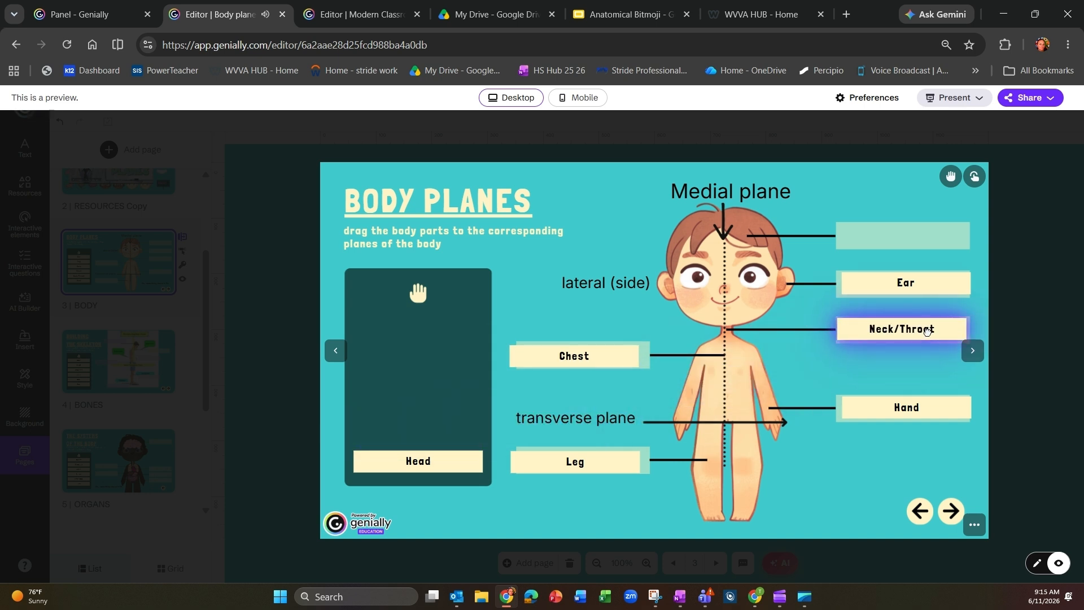
Step: Place the Head label on the empty target beside the child's head in the preview and return to editing
drag(412, 459, 892, 235)
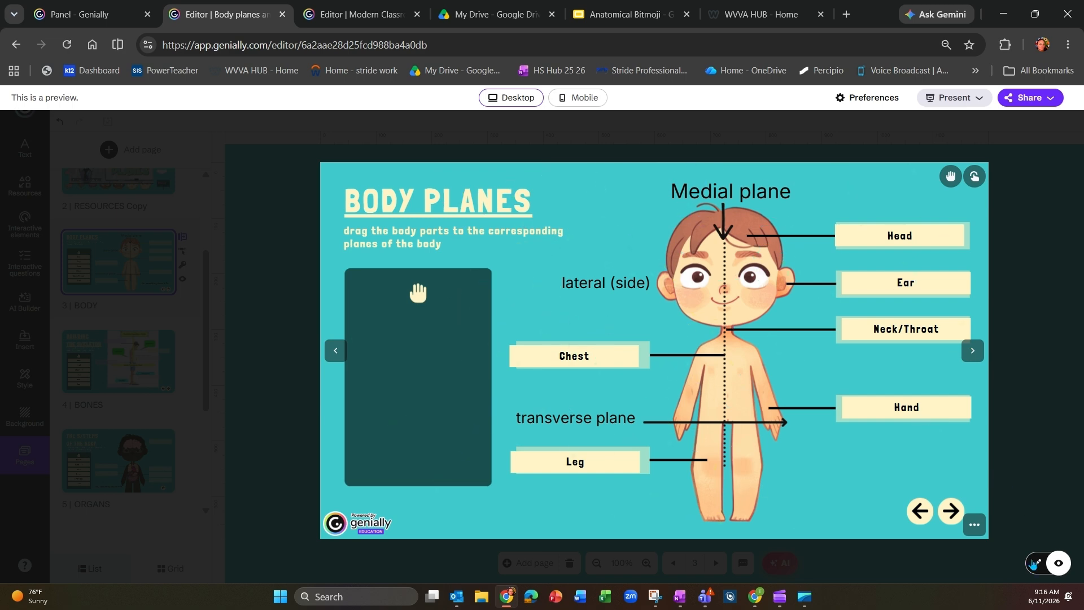
click(1034, 563)
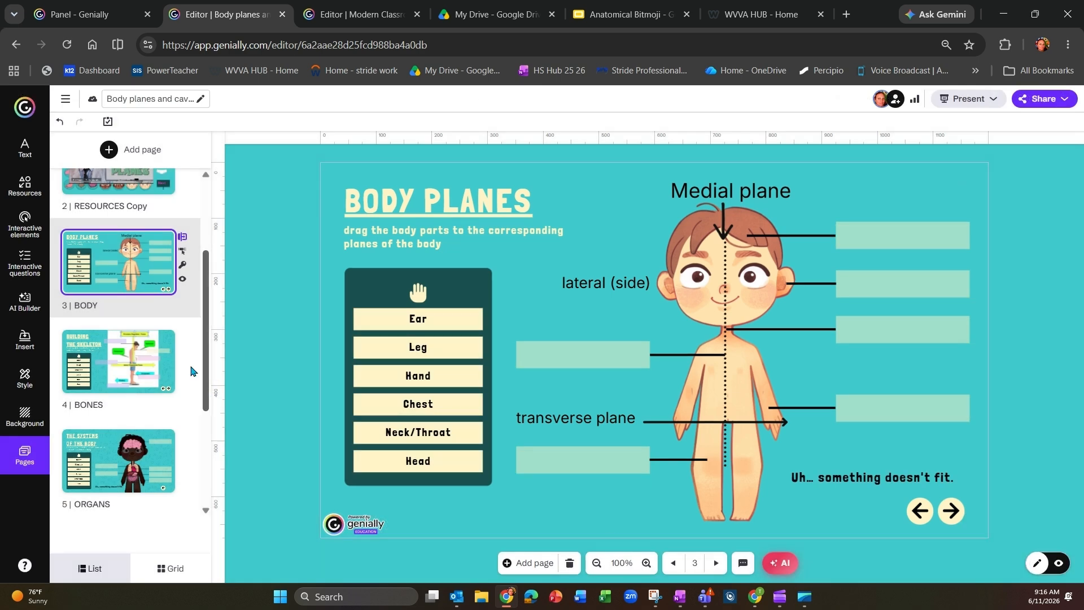
Step: Duplicate the RESOURCES page and place one of the two pages between BONES and ORGANS
scroll(141, 293, up, 2)
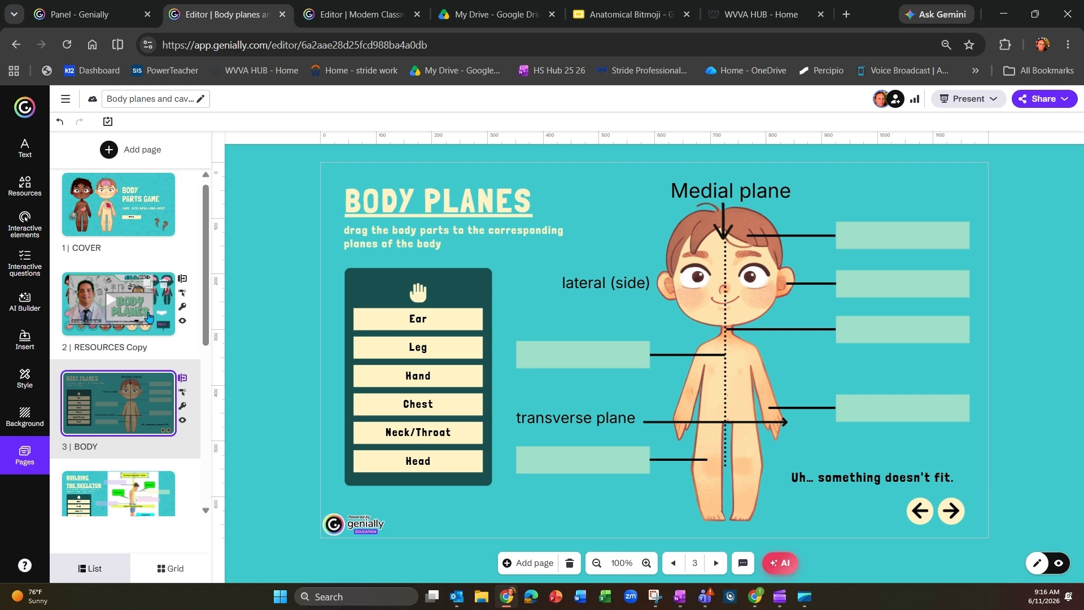
scroll(131, 312, down, 1)
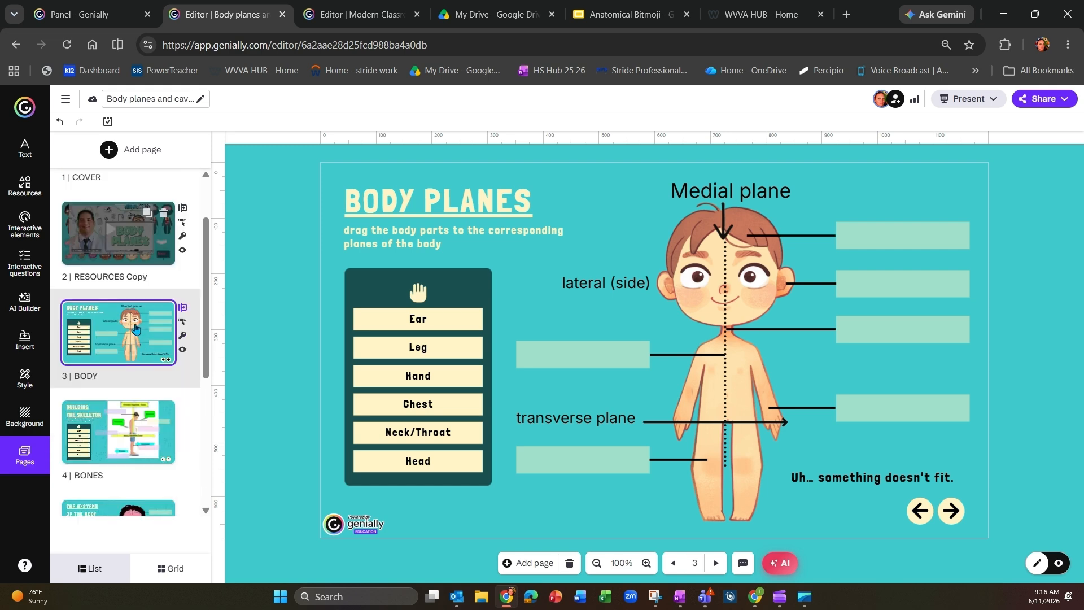
scroll(142, 393, down, 3)
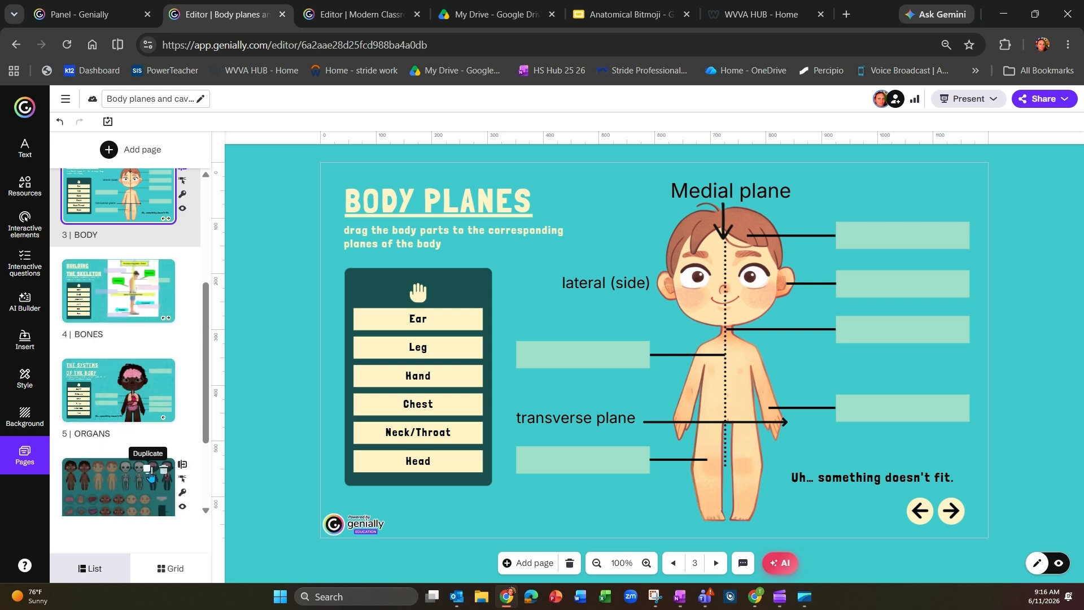
click(148, 470)
drag(114, 377, 117, 274)
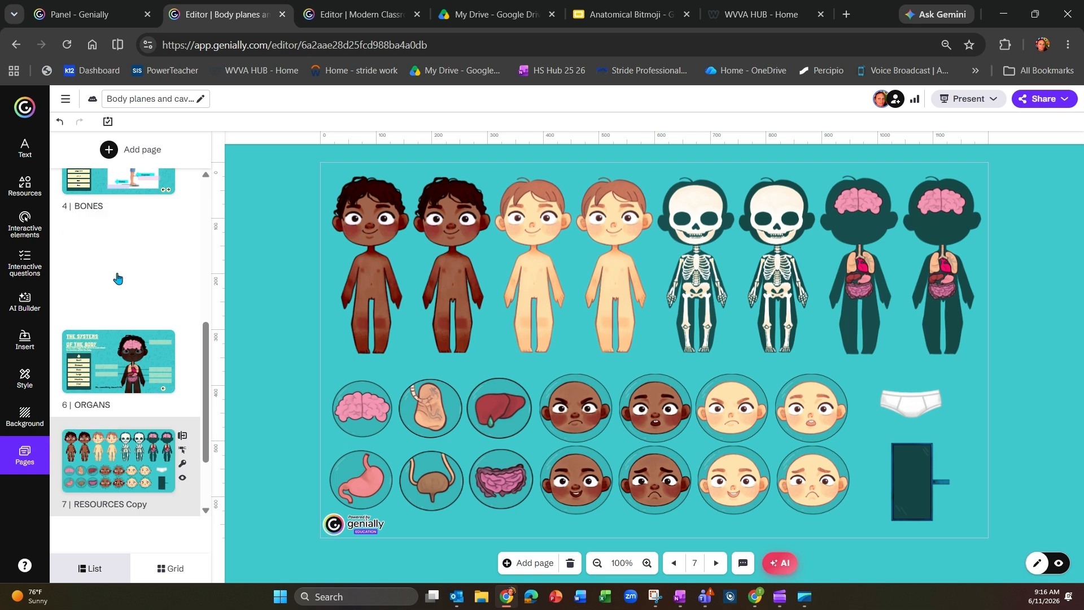
Step: Switch to OneNote, open the Semester 1 New Lessons page and follow the "Body Cavities & Serosal Membranes" video link
click(678, 597)
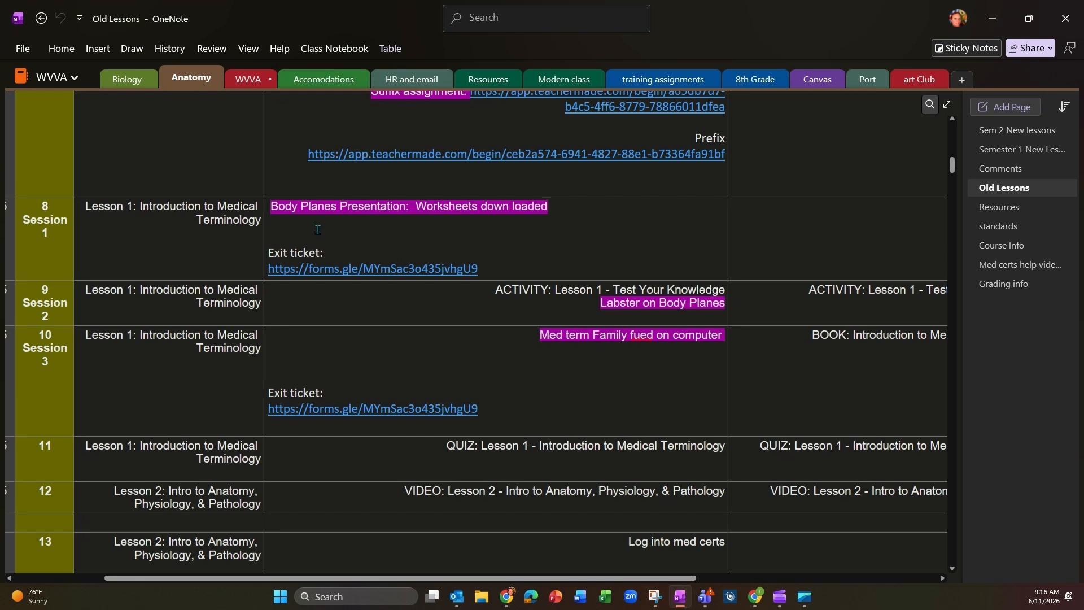
click(1026, 149)
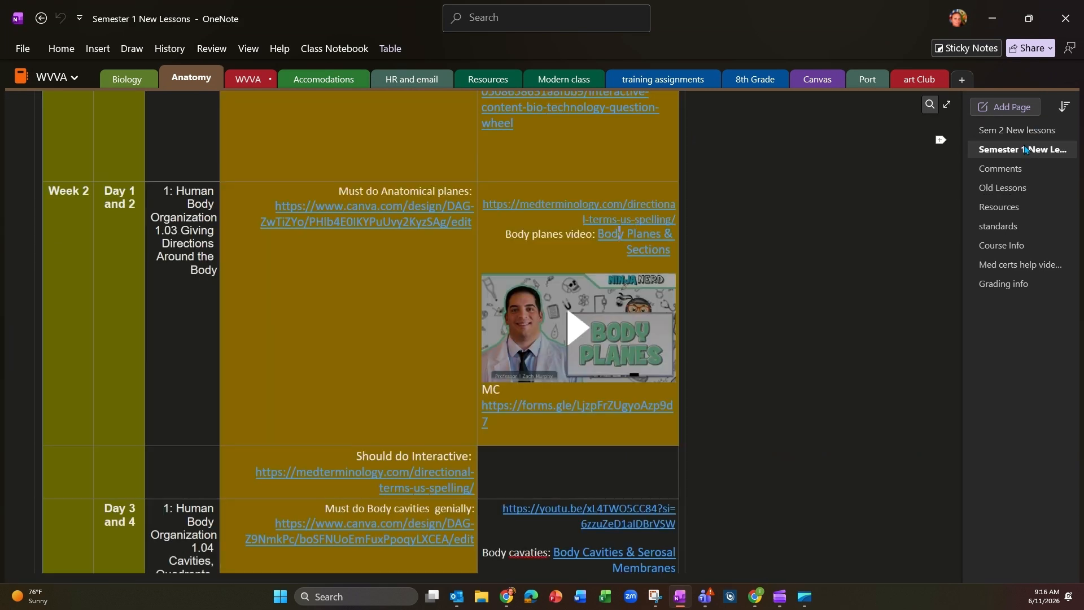
scroll(538, 271, down, 5)
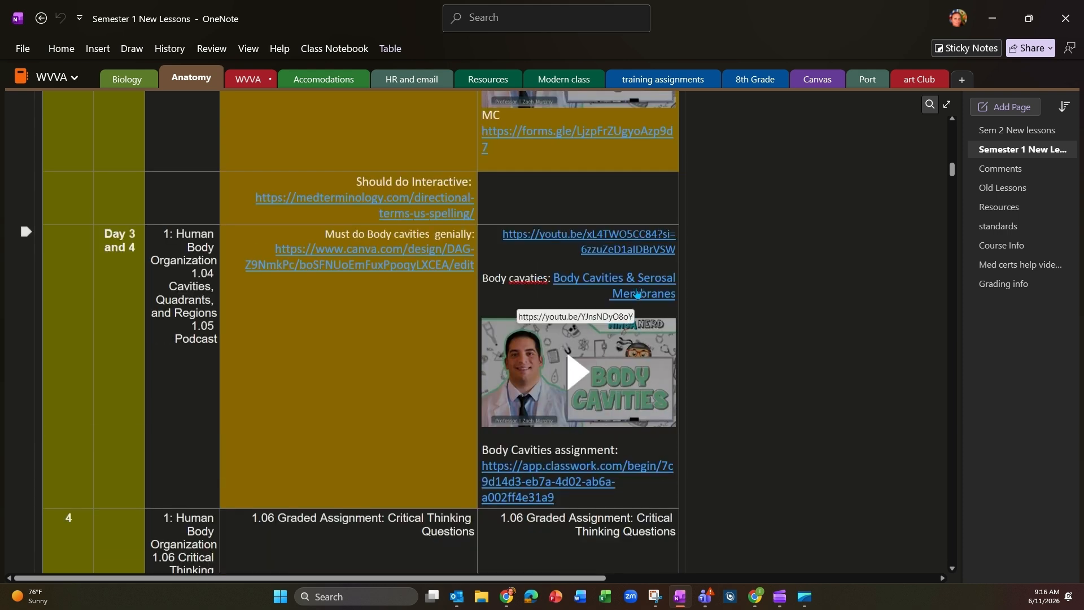
click(636, 293)
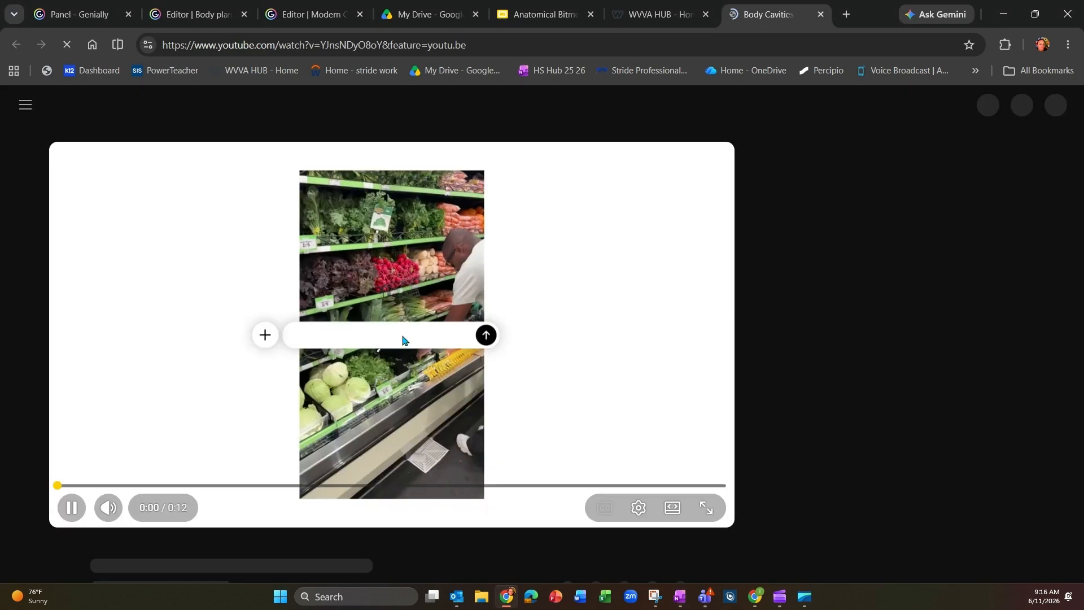
Step: Copy the share link of the "Body Cavities & Serosal Membranes" video and close its YouTube page
click(398, 335)
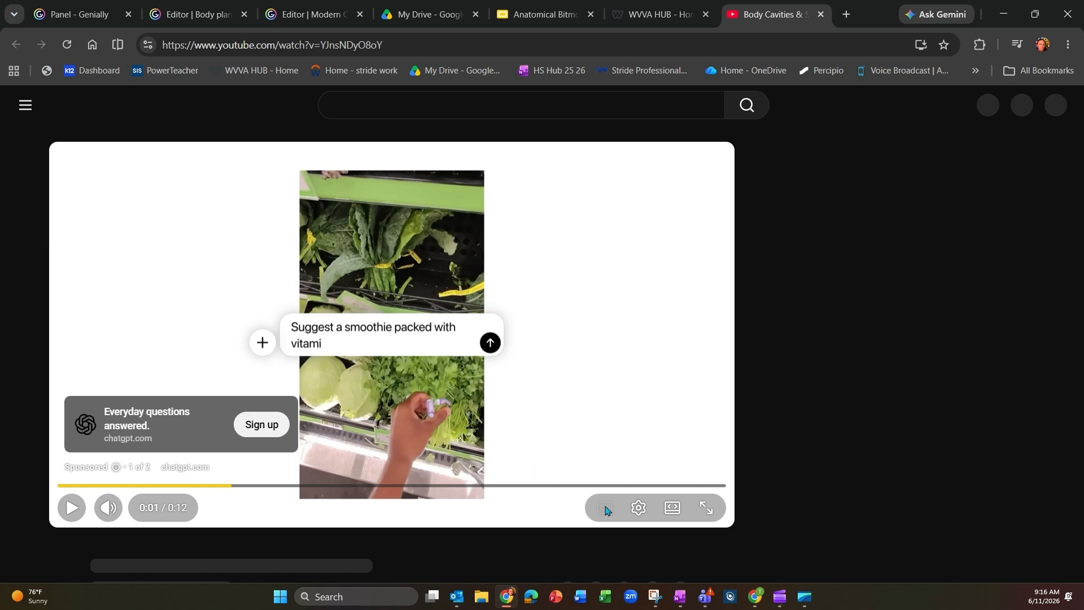
scroll(769, 474, down, 1)
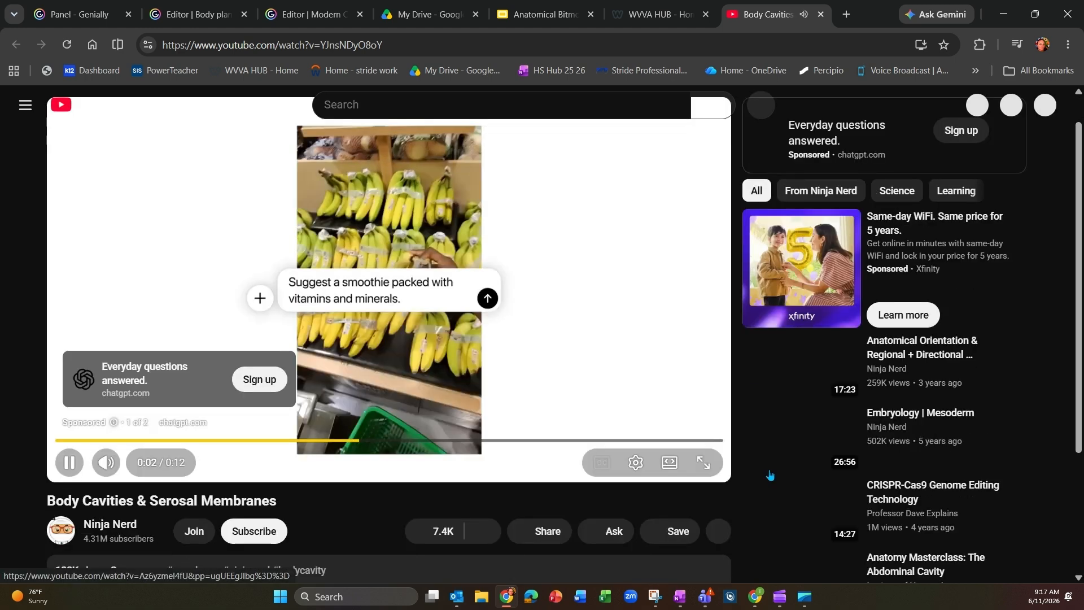
click(550, 503)
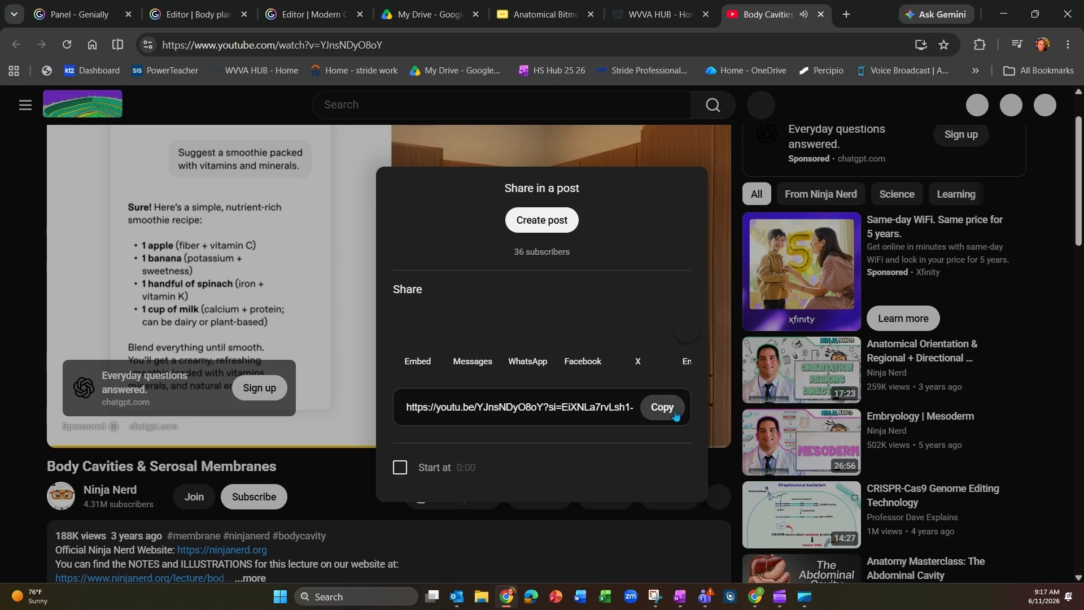
click(666, 409)
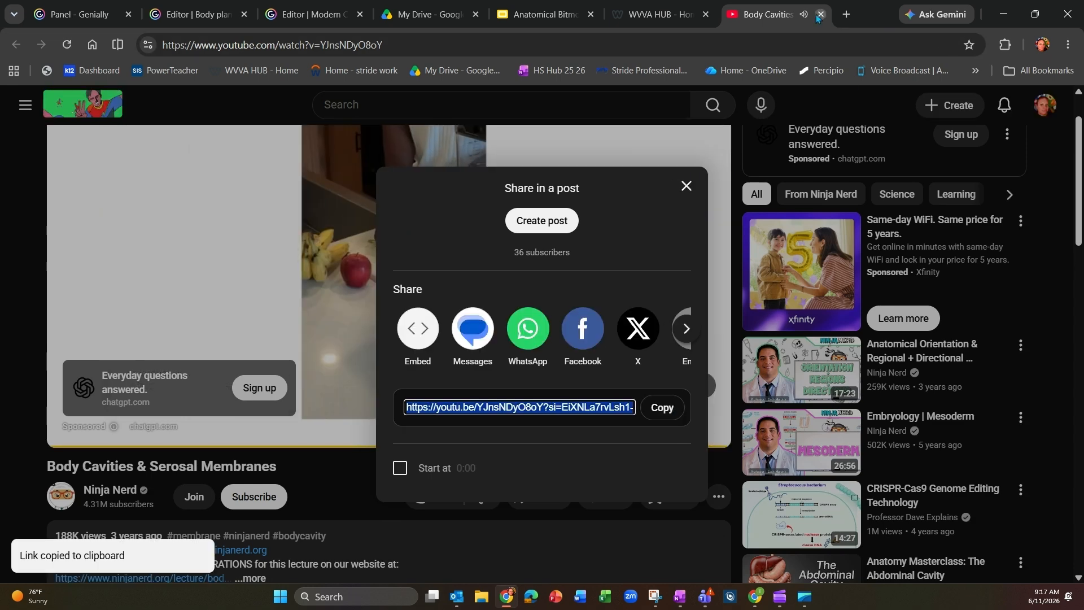
key(ctrl+w)
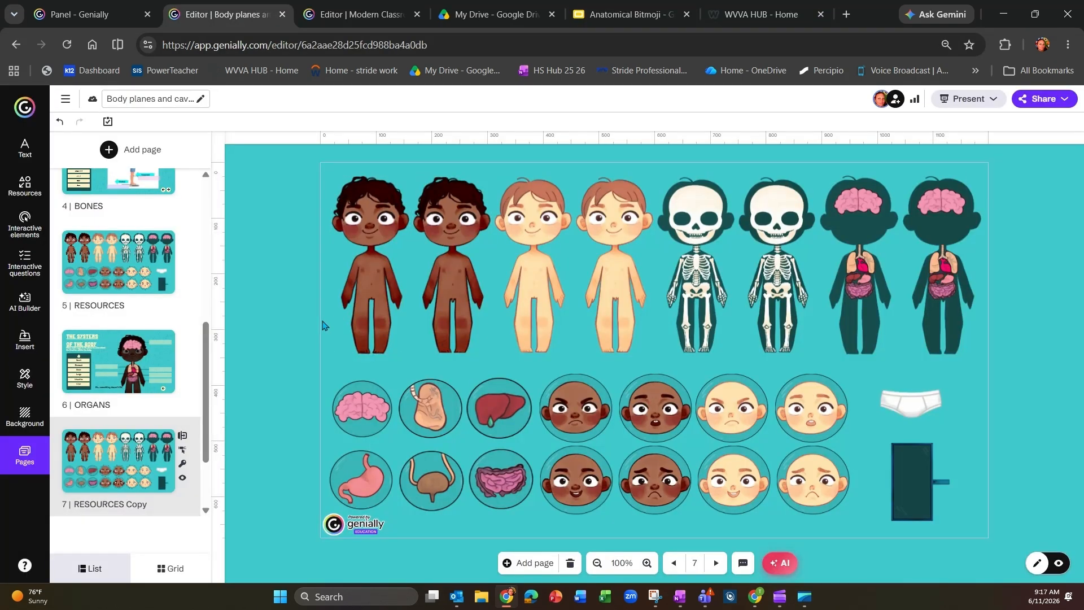
Step: Embed the copied Body Cavities video on the RESOURCES Copy page, enlarge it over the figures and turn on Autoplay
key(ctrl+v)
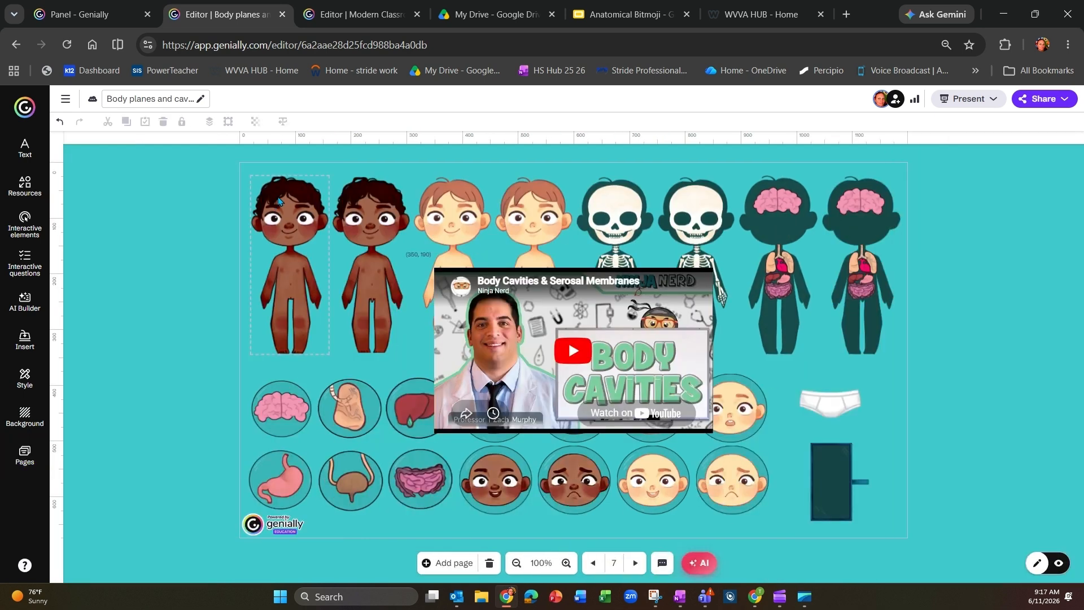
drag(522, 325, 361, 234)
drag(553, 342, 778, 451)
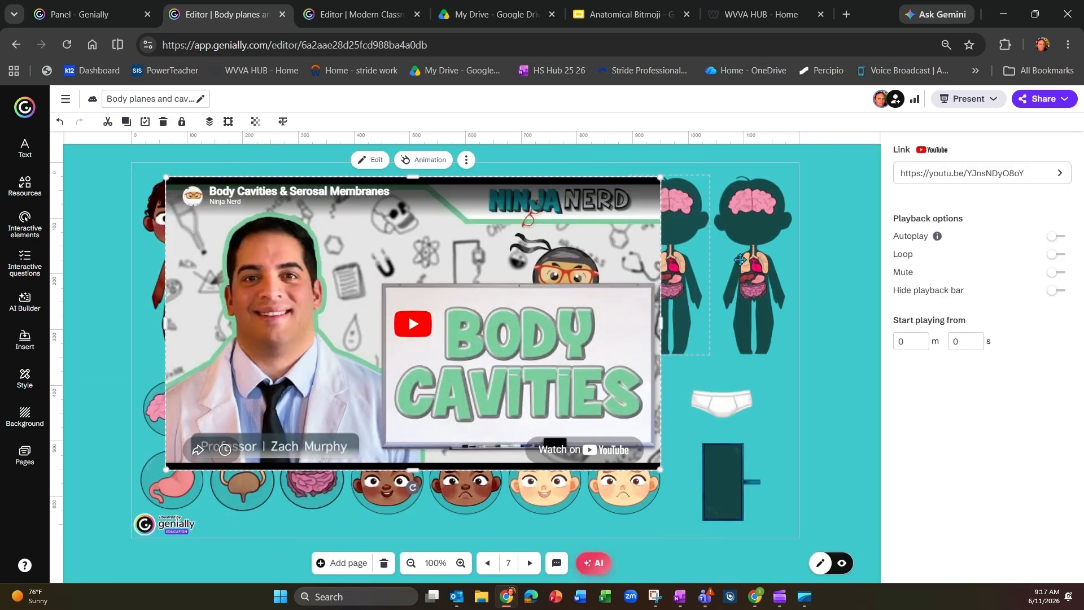
click(1055, 237)
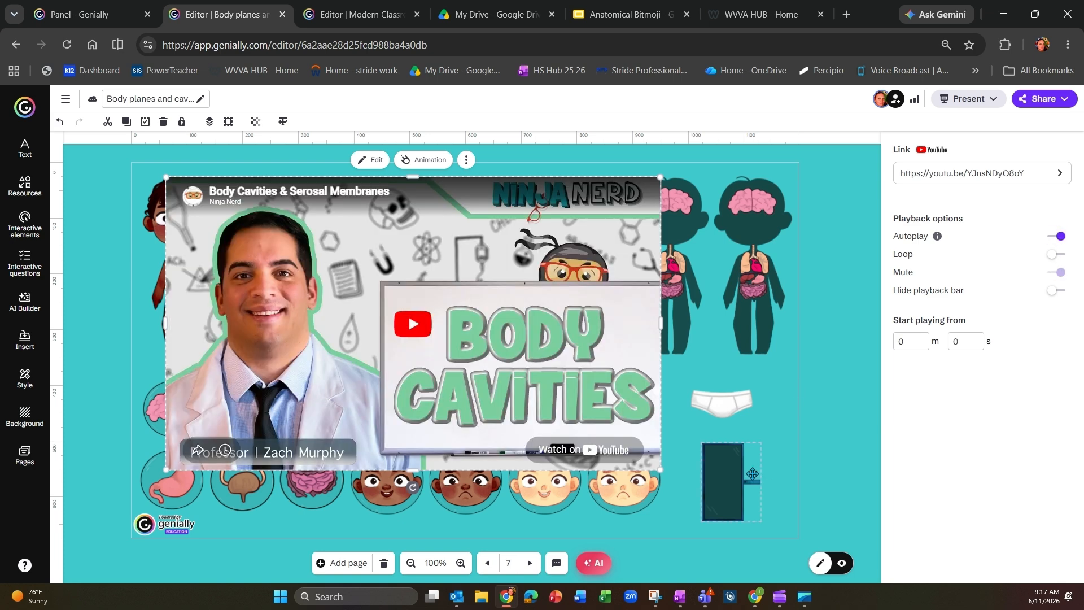
Step: Rotate the sideways signboard upright, enlarge it slightly and position it beside the video's lower corner
click(732, 483)
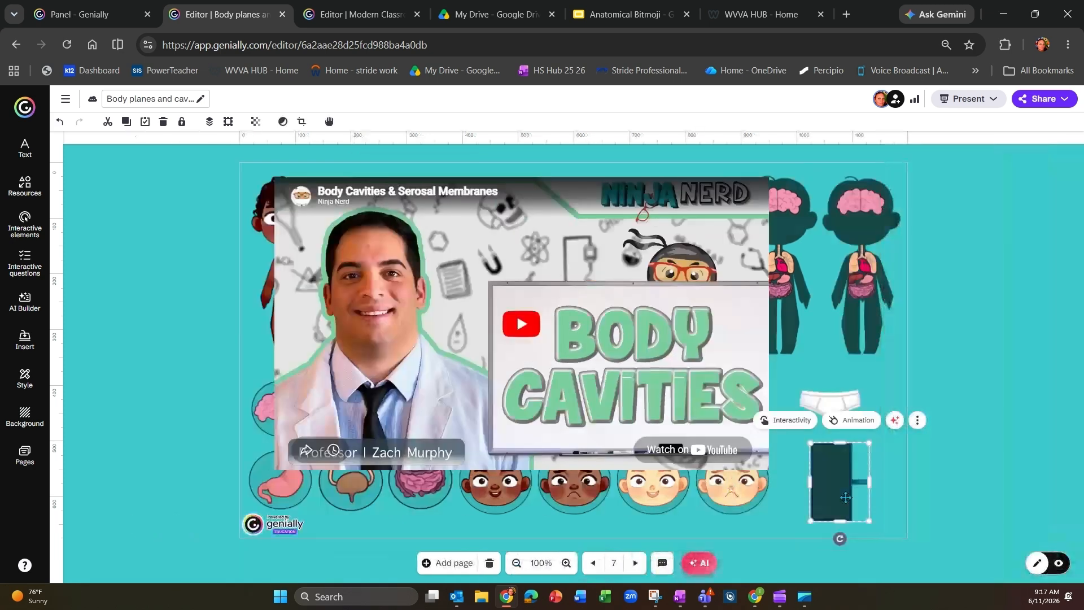
drag(839, 538, 796, 485)
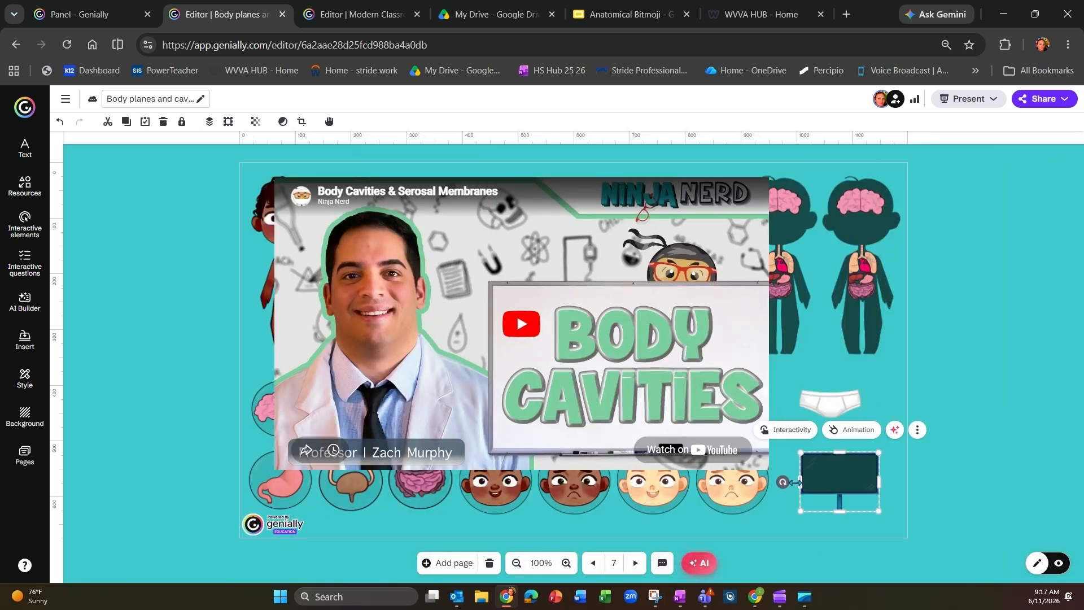
drag(800, 511, 778, 533)
drag(811, 486, 824, 487)
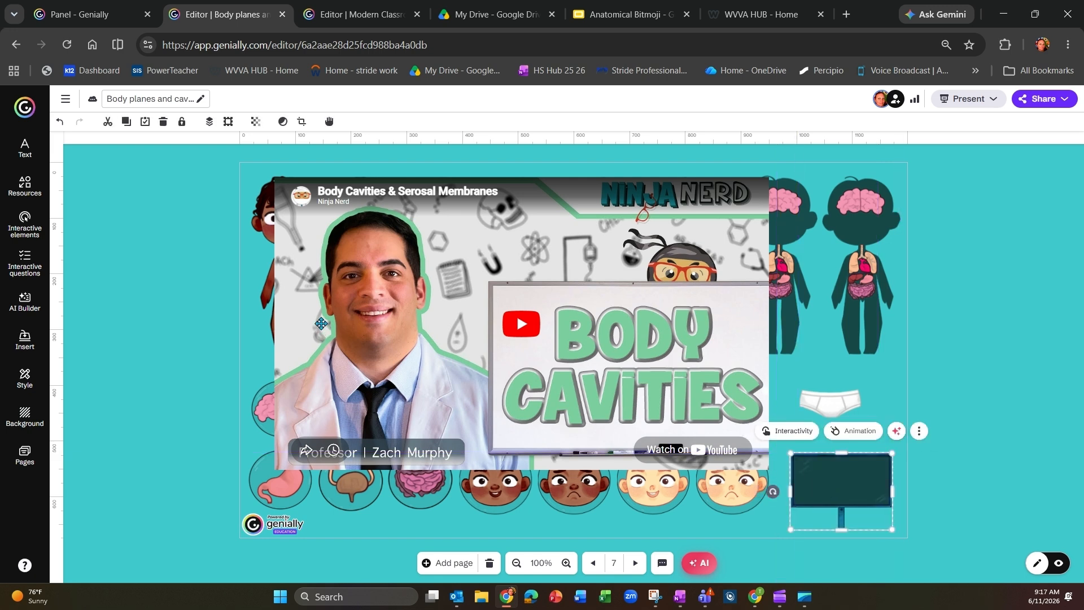
Step: Add a Title 2 text reading "next", place it on the signboard and colour it white (#ffffff)
click(41, 159)
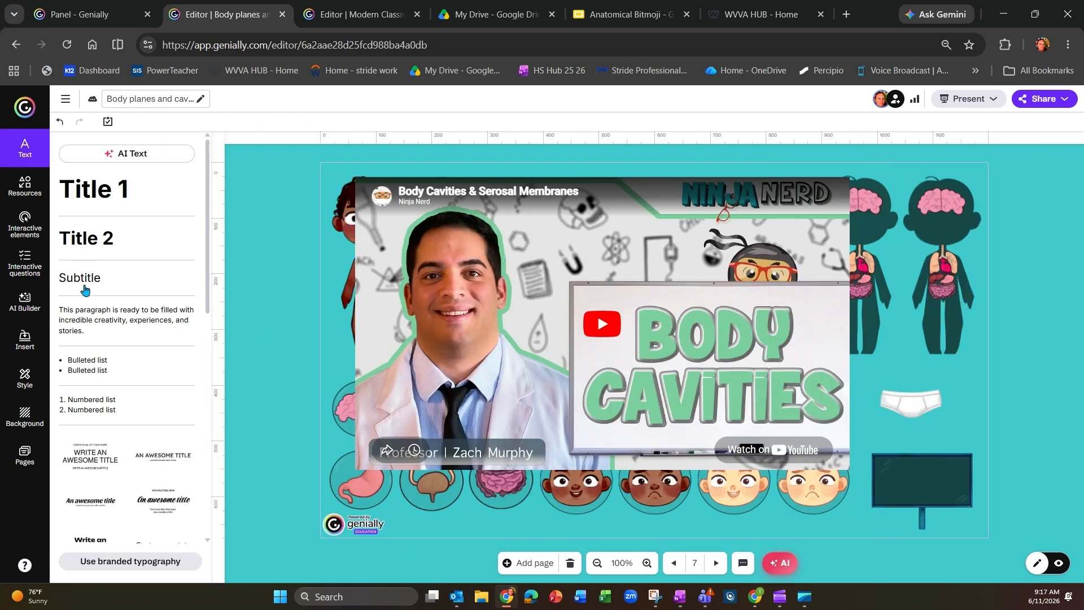
click(97, 243)
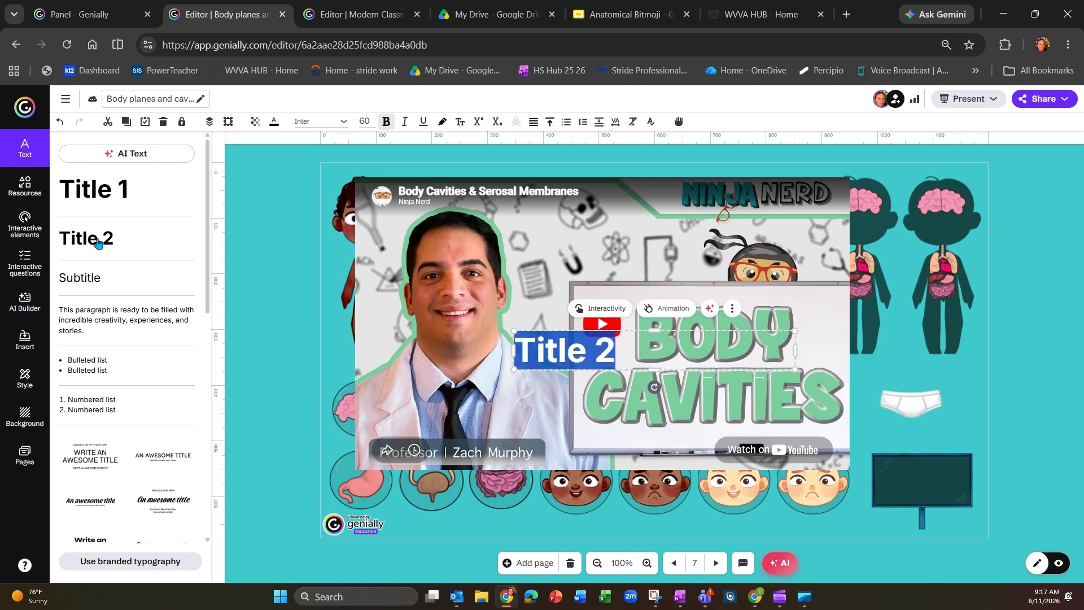
text(next)
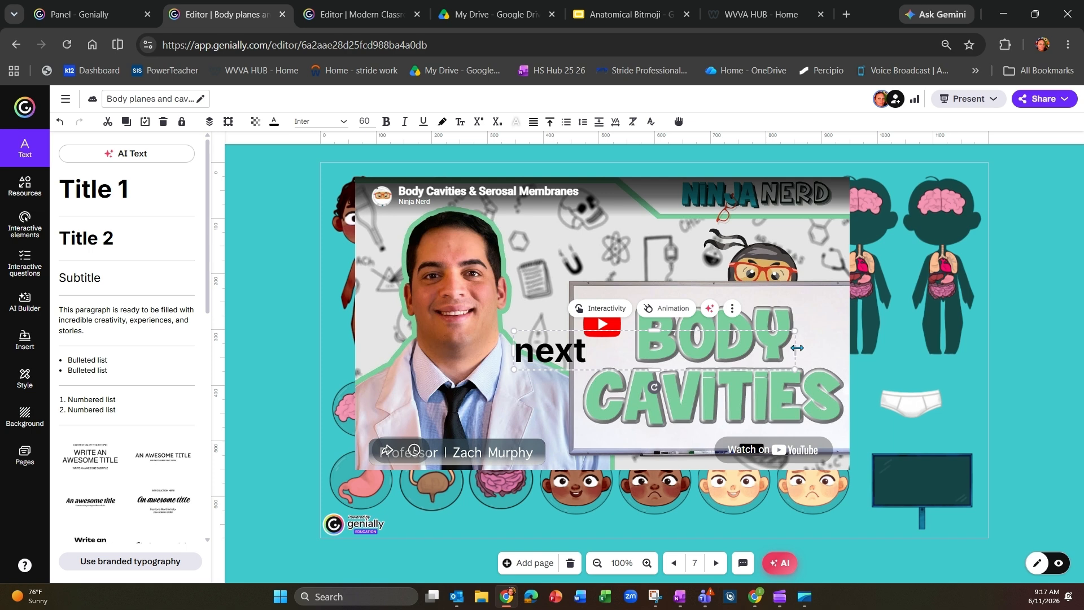
drag(797, 347, 912, 473)
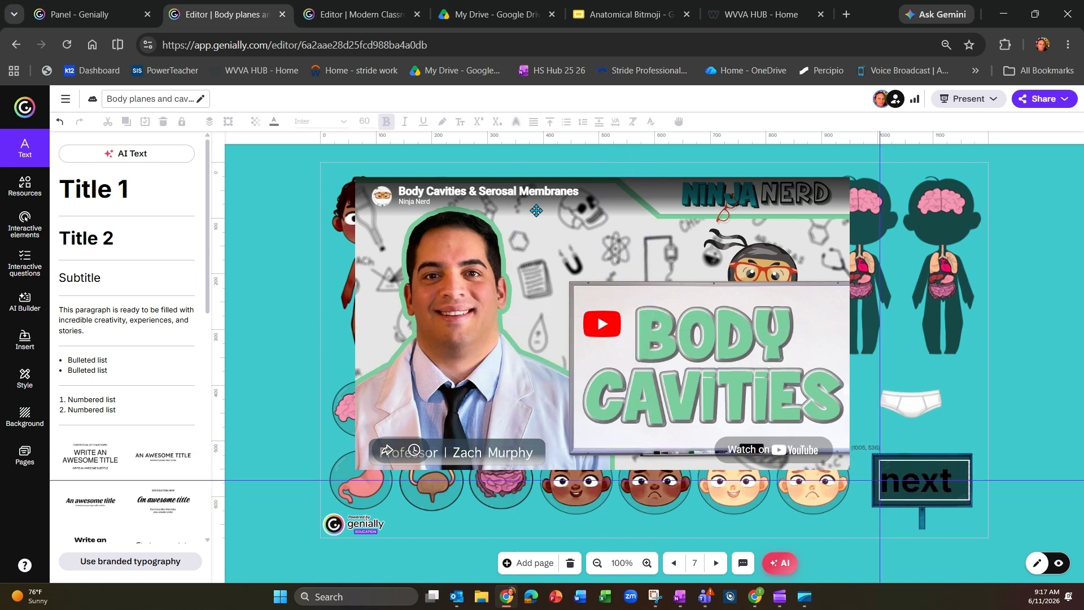
drag(851, 430, 851, 430)
click(274, 121)
click(391, 170)
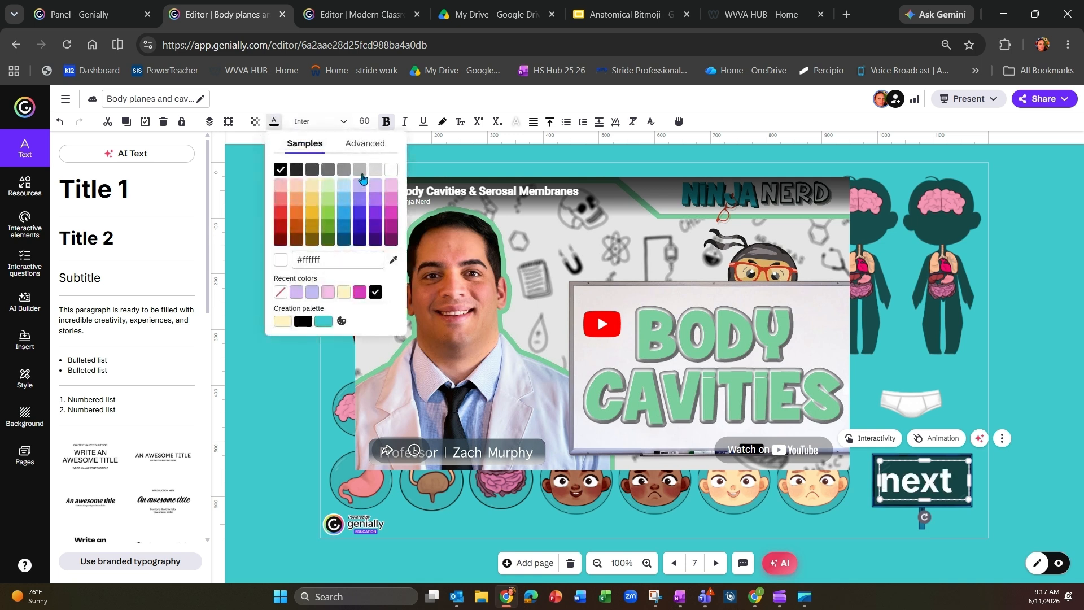
click(287, 363)
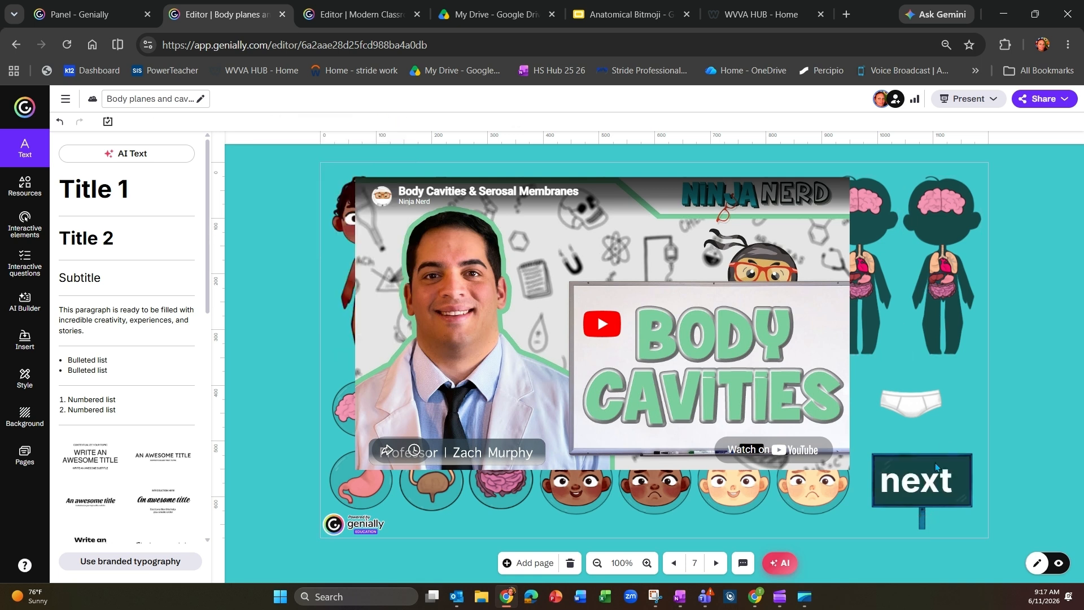
Step: Group the "next" text with the signboard and make the group go to the next page
click(881, 472)
shift+click(883, 453)
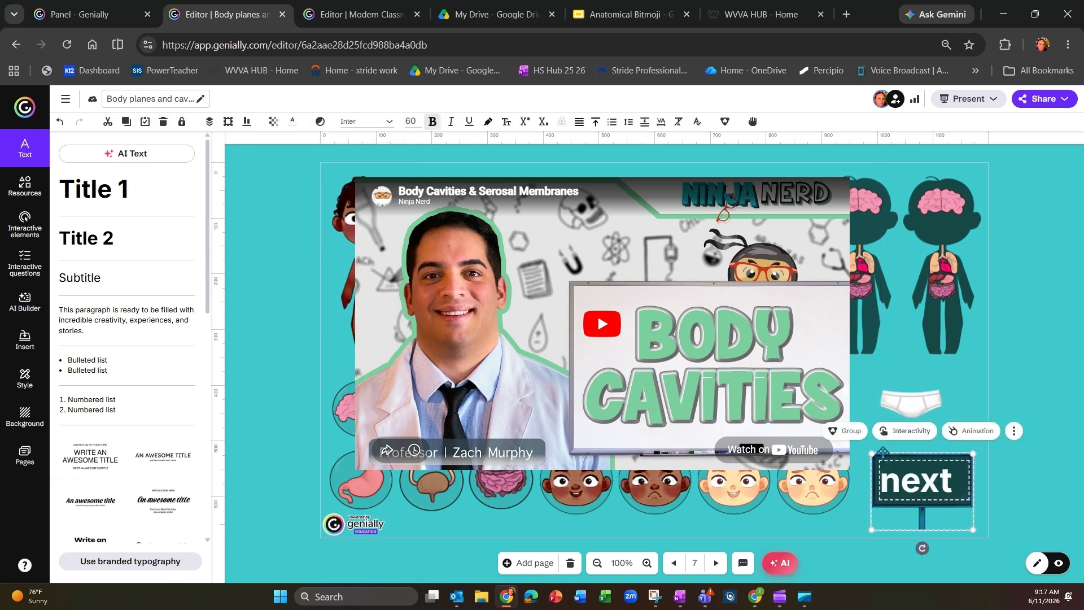
click(845, 430)
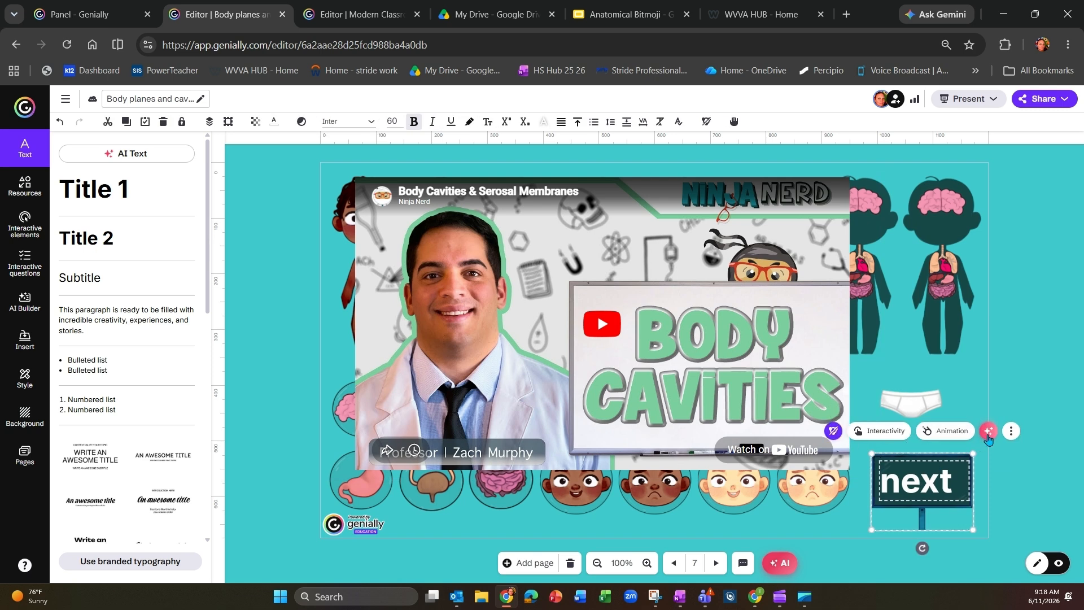
click(888, 433)
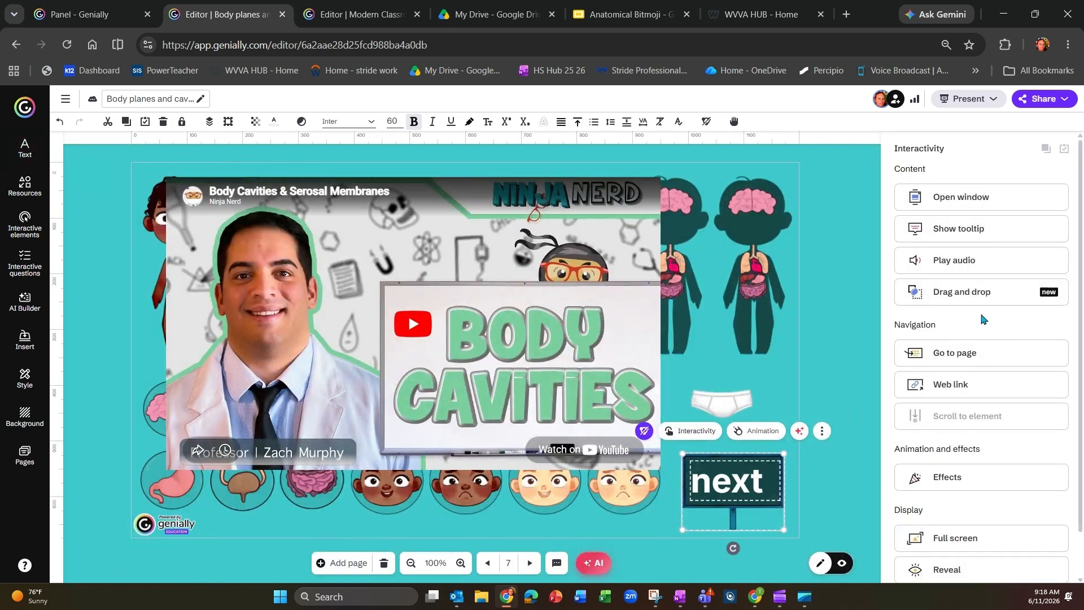
click(978, 354)
click(683, 237)
click(750, 474)
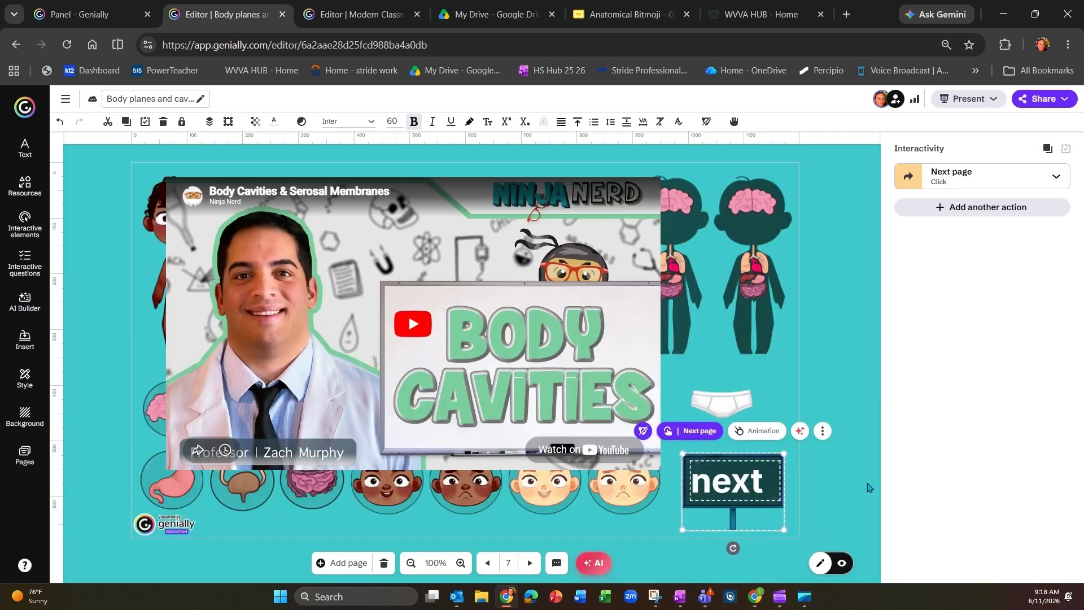
Step: Give the "next" sign a Fade In entrance animation with its start set to 180 seconds
click(756, 431)
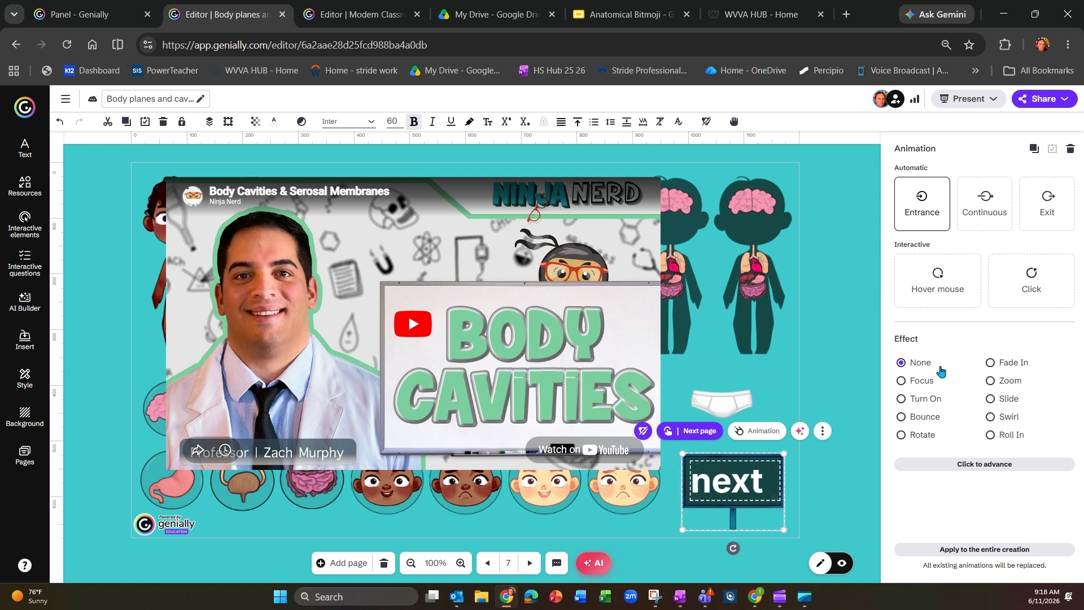
click(991, 364)
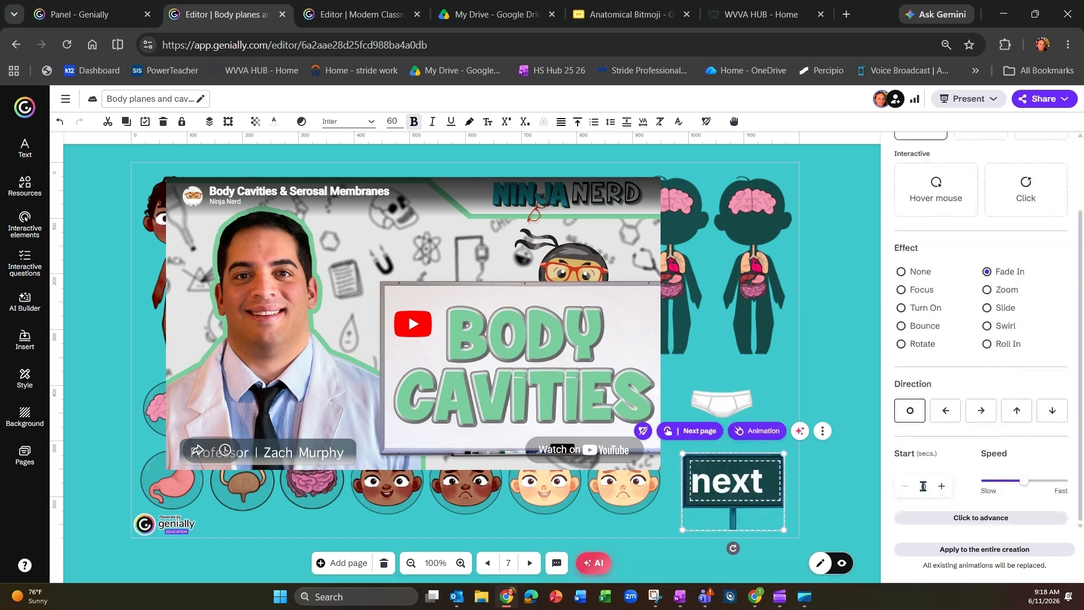
click(923, 486)
text(180)
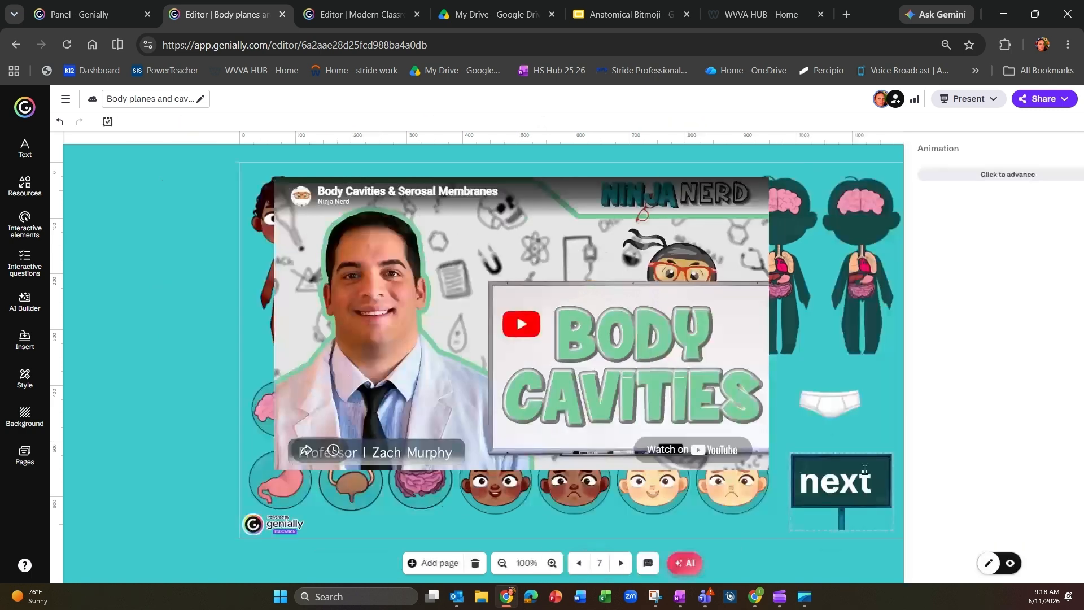
click(869, 475)
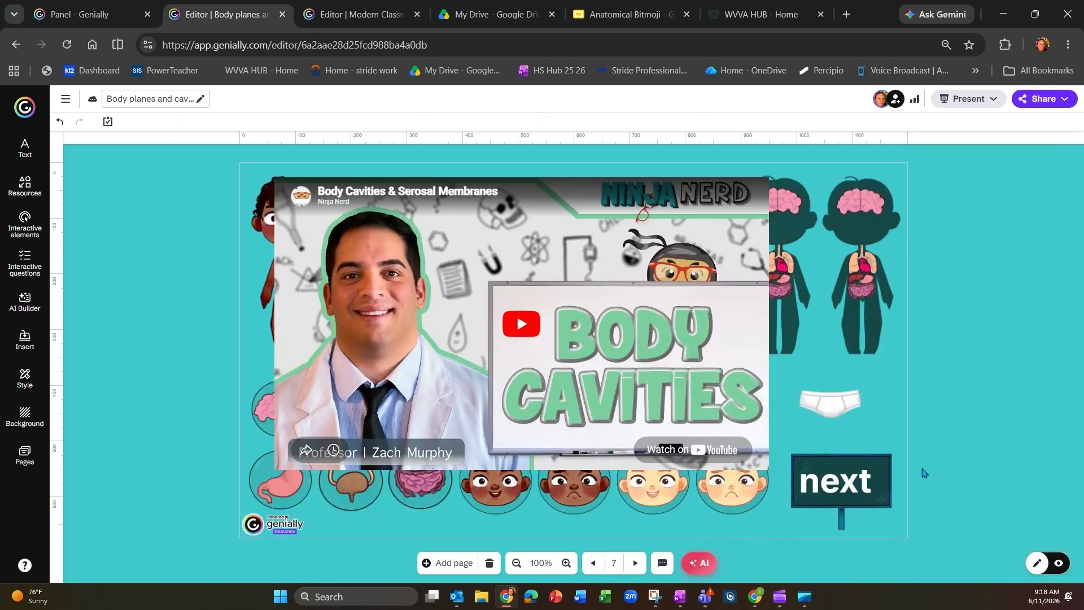
Step: Reorder the pages so the Body Cavities video page directly follows BONES and the RESOURCES page directly follows ORGANS
click(634, 560)
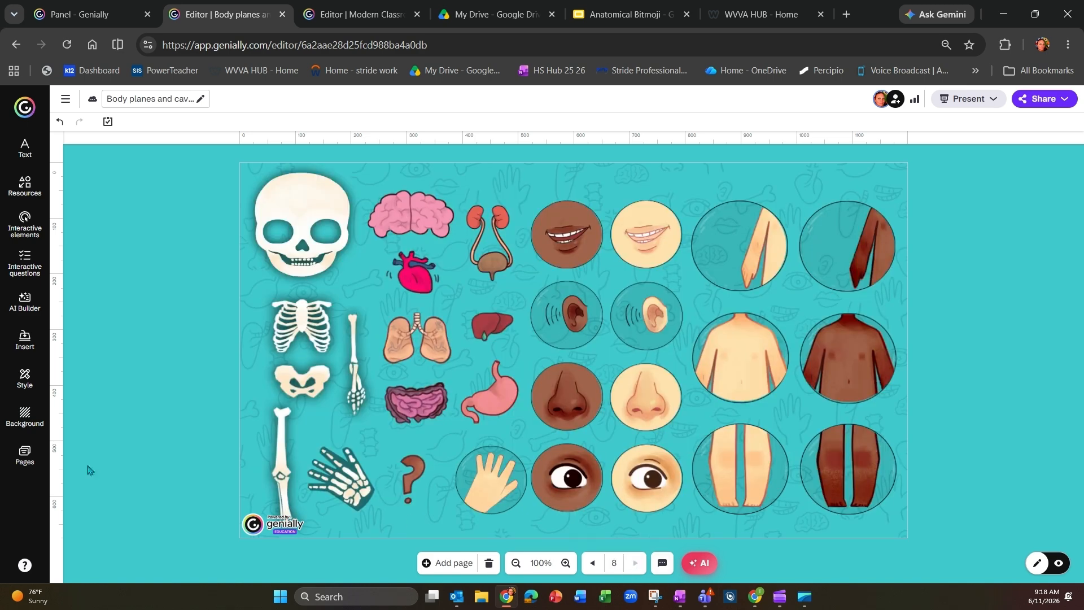
click(25, 455)
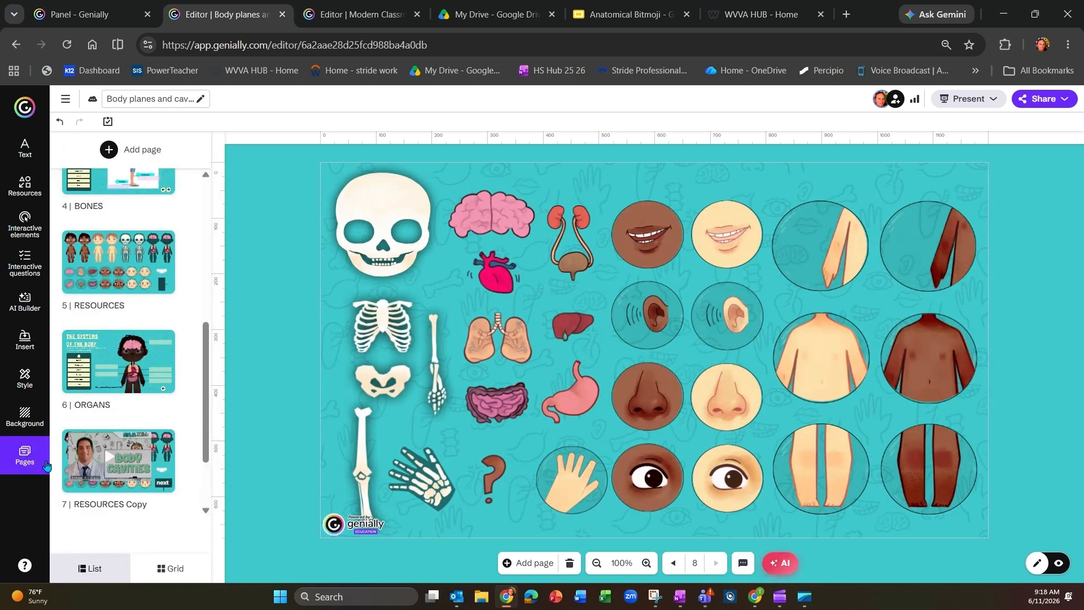
drag(92, 475, 95, 267)
mouse_move(101, 347)
mouse_down()
mouse_move(106, 445)
mouse_move(104, 366)
mouse_up()
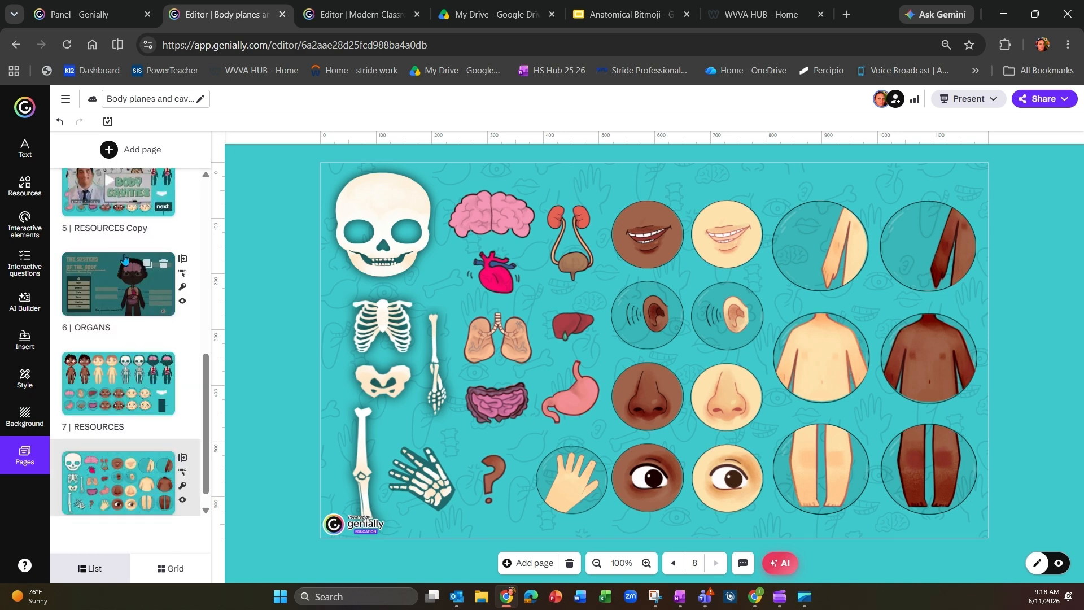
Step: Duplicate the RESOURCES page and place the copy between the Body Cavities video page and ORGANS
scroll(142, 364, down, 1)
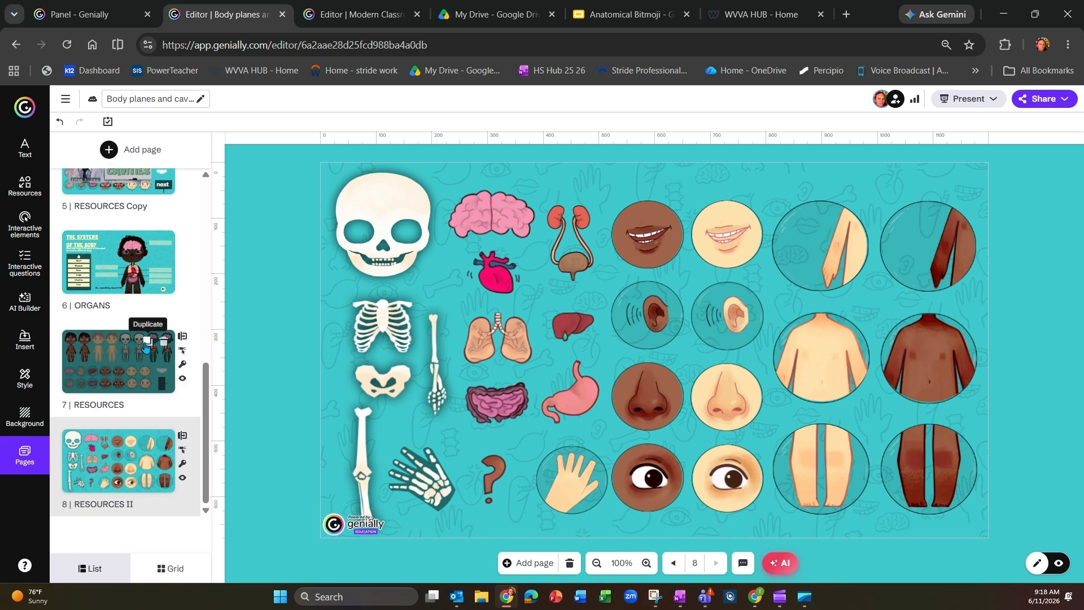
click(146, 343)
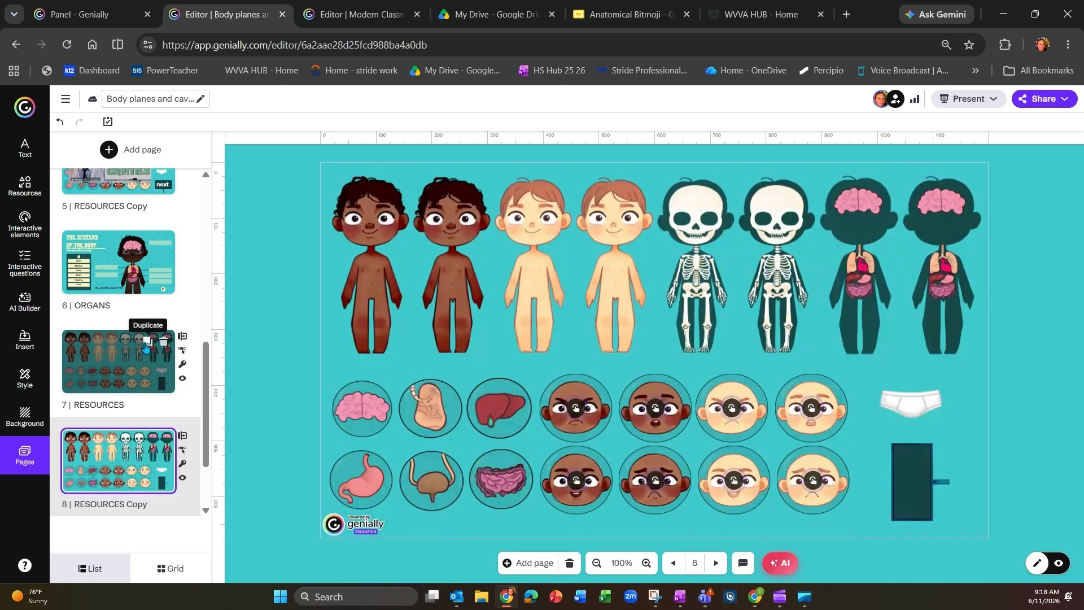
drag(119, 460, 117, 241)
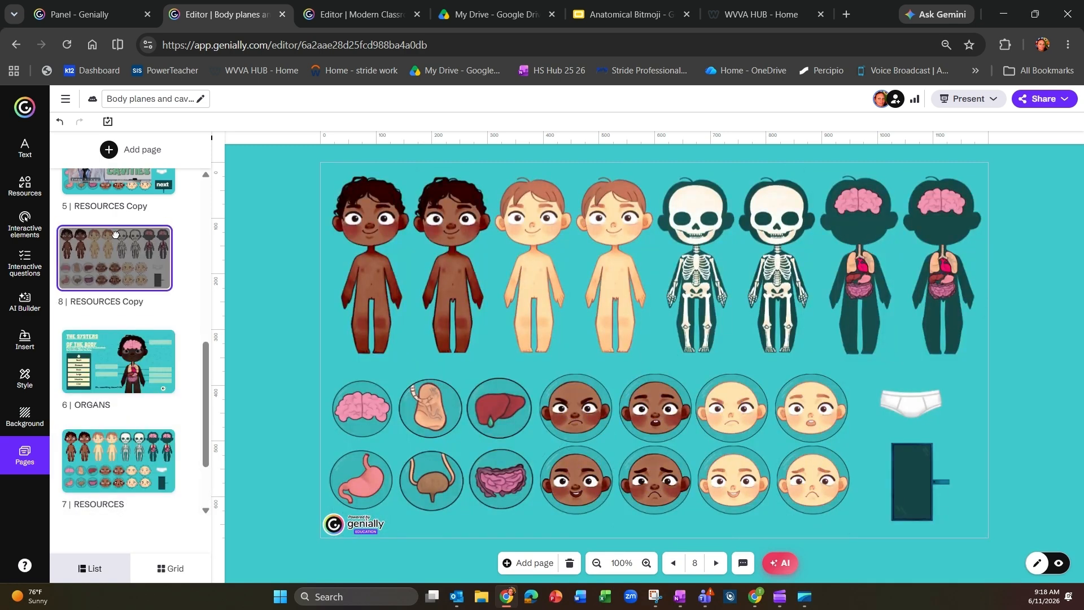
drag(111, 162, 112, 173)
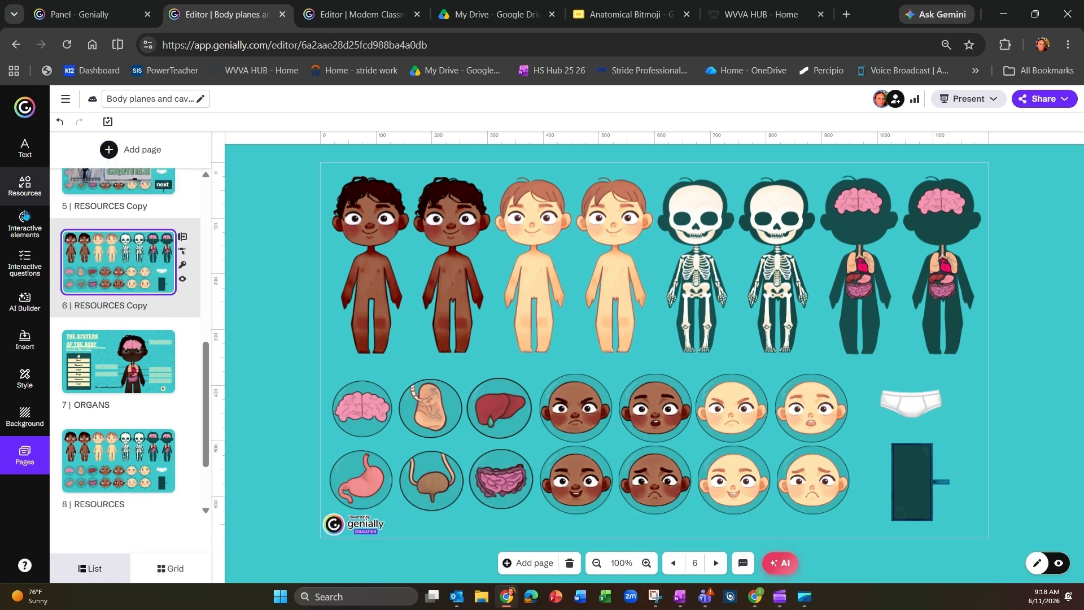
Step: Add a single choice question to the new page reading "the nose is part of which plane of the body?"
click(27, 260)
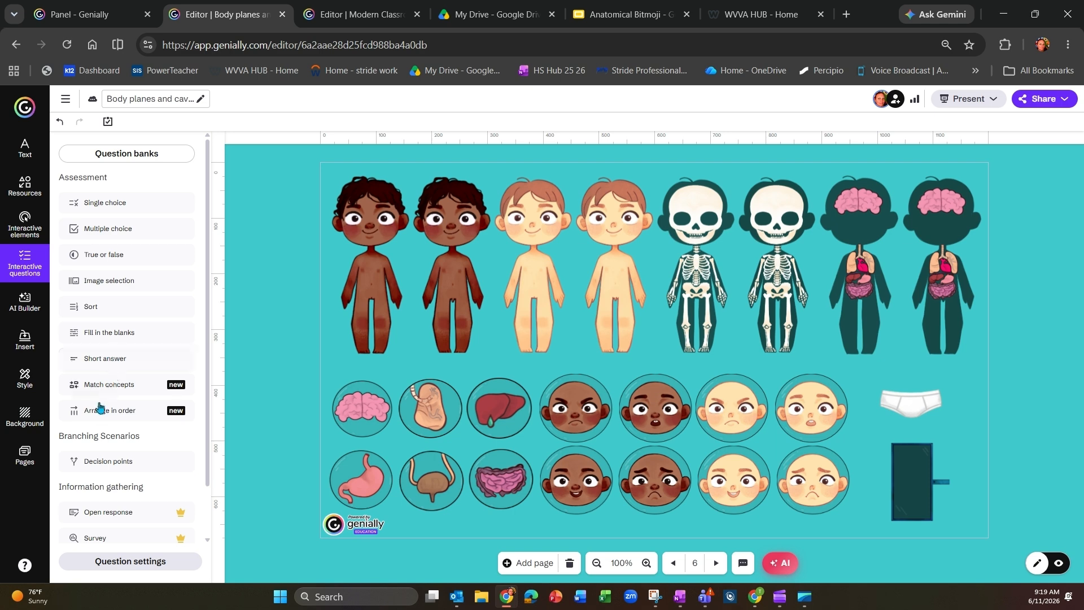
click(110, 206)
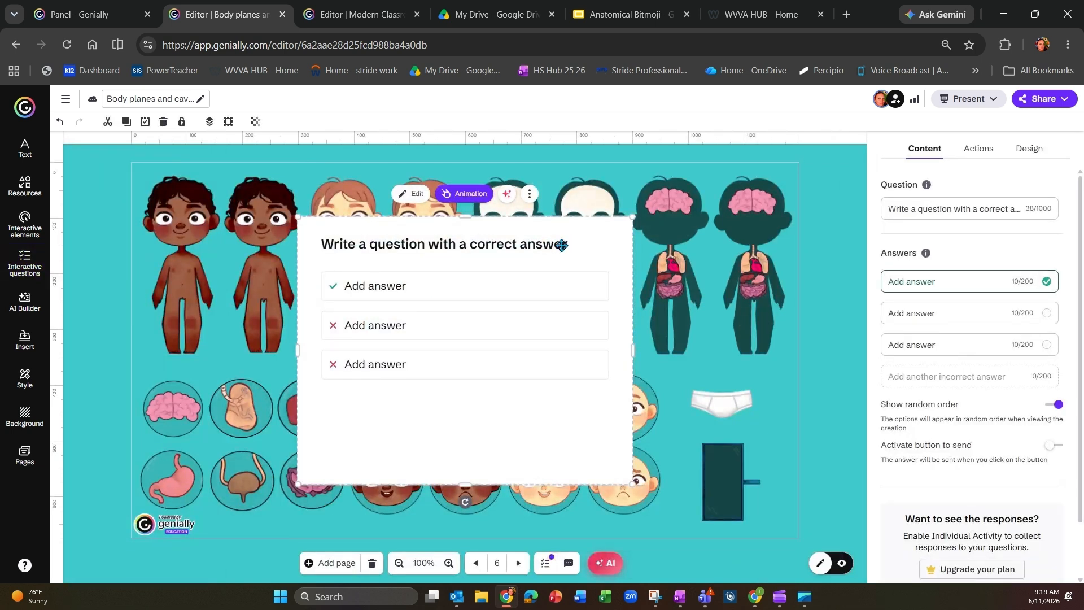
triple_click(920, 207)
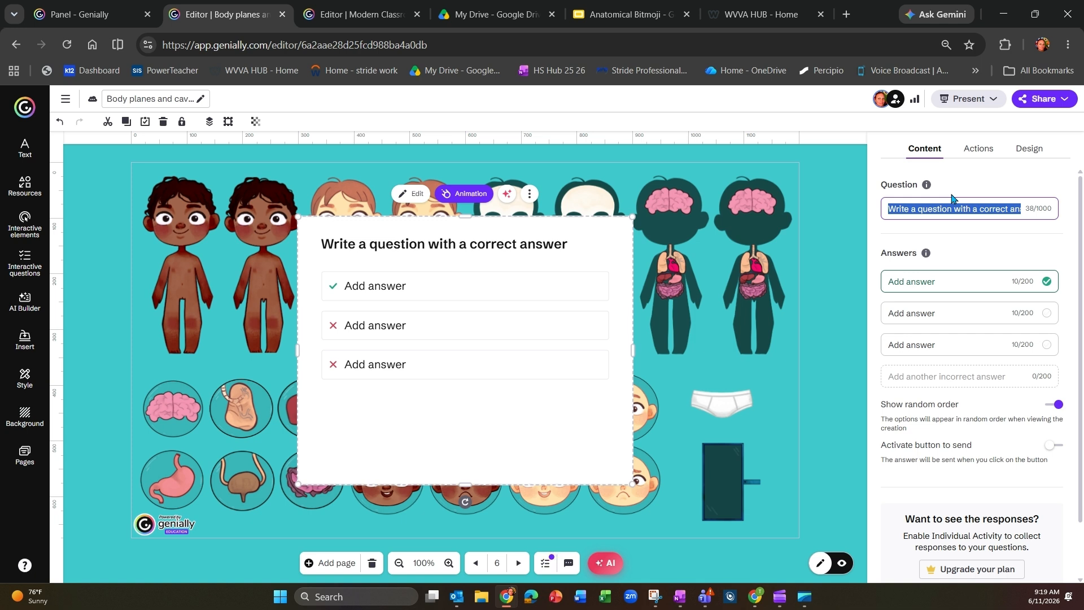
text(the nos)
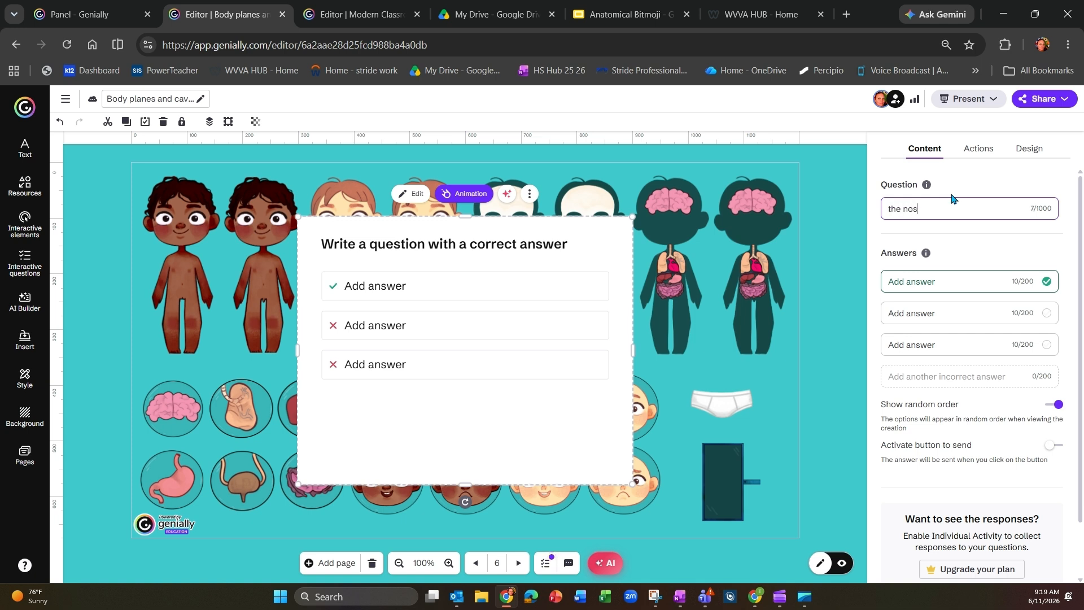
text(e is part)
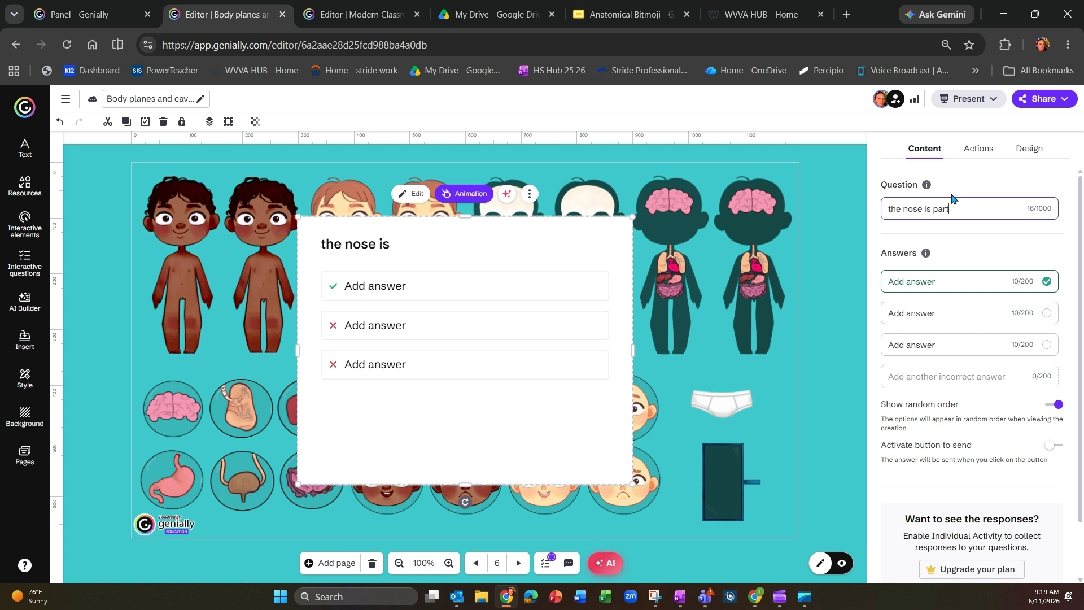
text( of which)
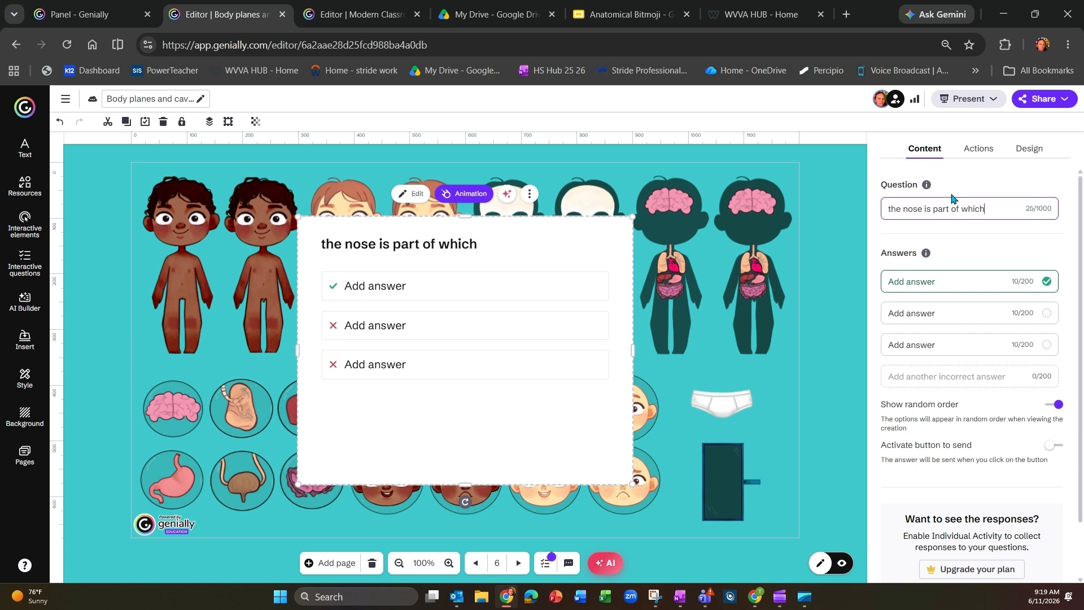
text( plane of the body)
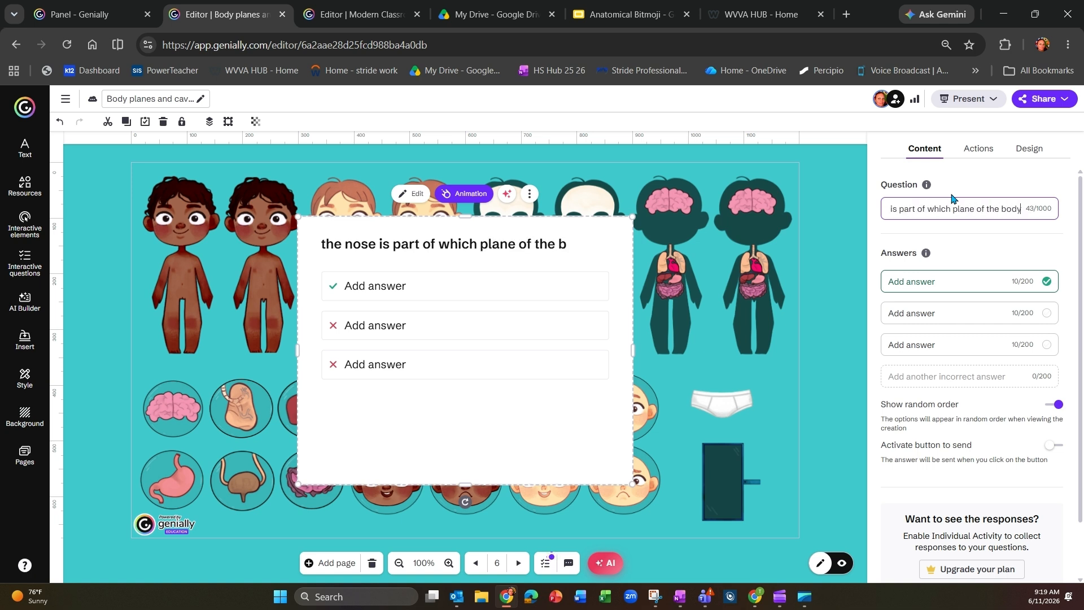
text(?)
Step: Fill in the question's answers with "frontal" as the correct one and "lateral" and "transverse" as the incorrect ones
triple_click(953, 280)
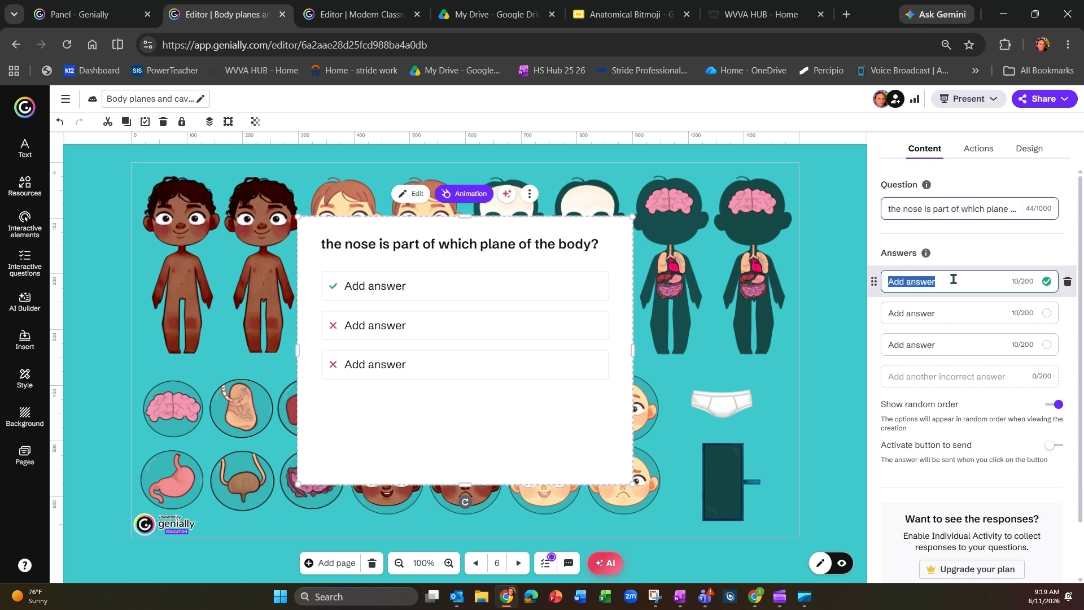
text(frontal)
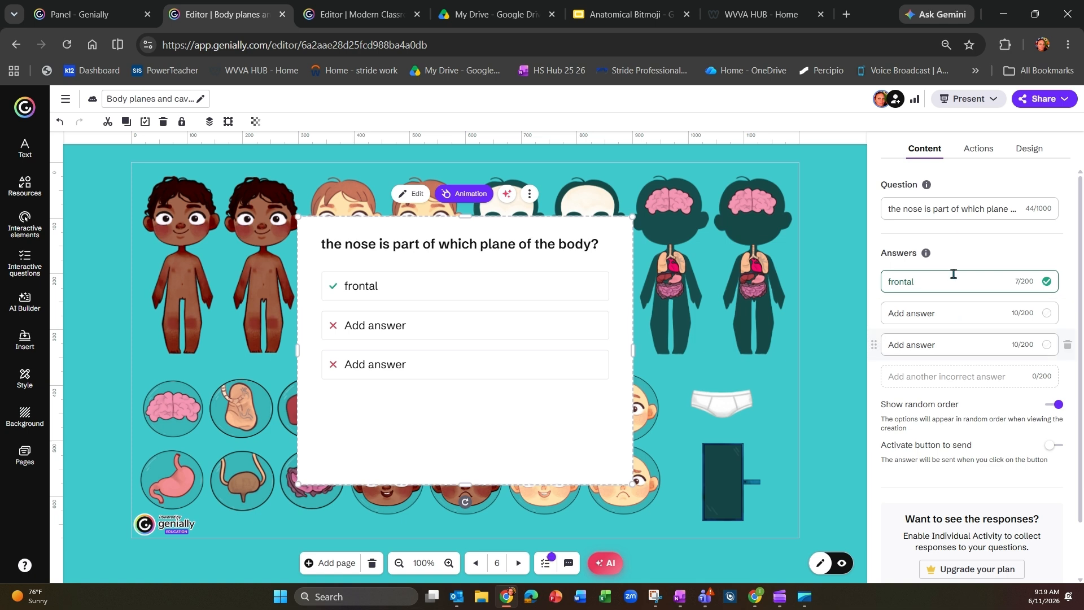
click(941, 314)
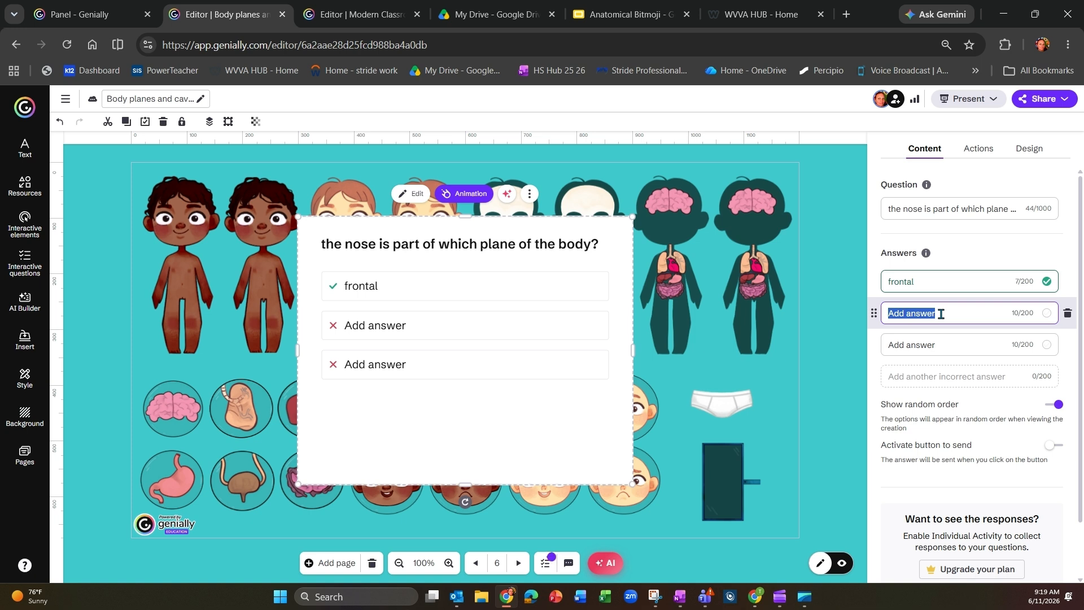
text(lateral)
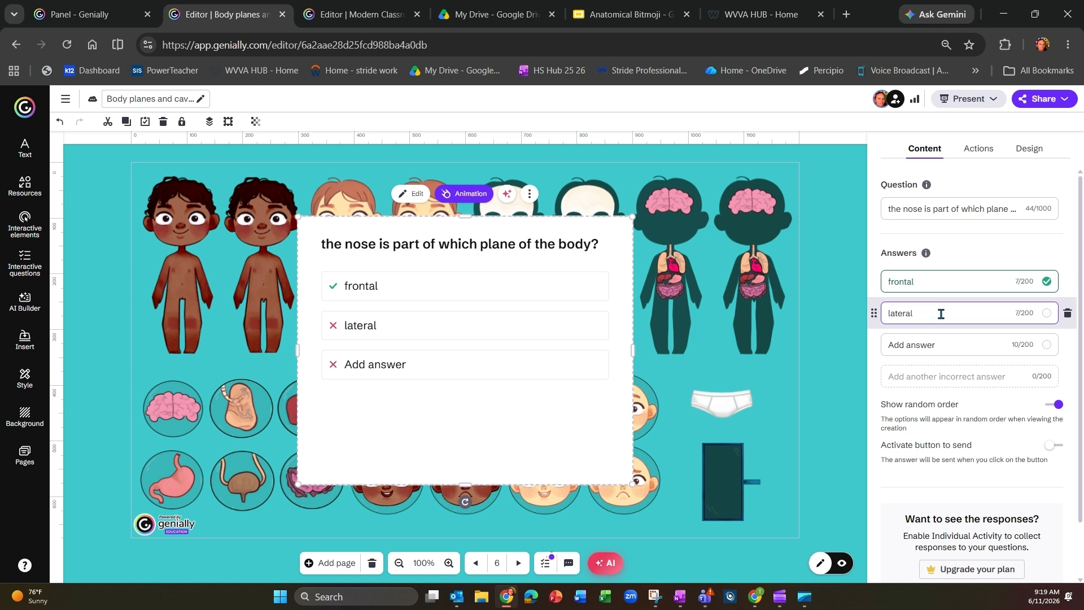
click(940, 344)
text(tra)
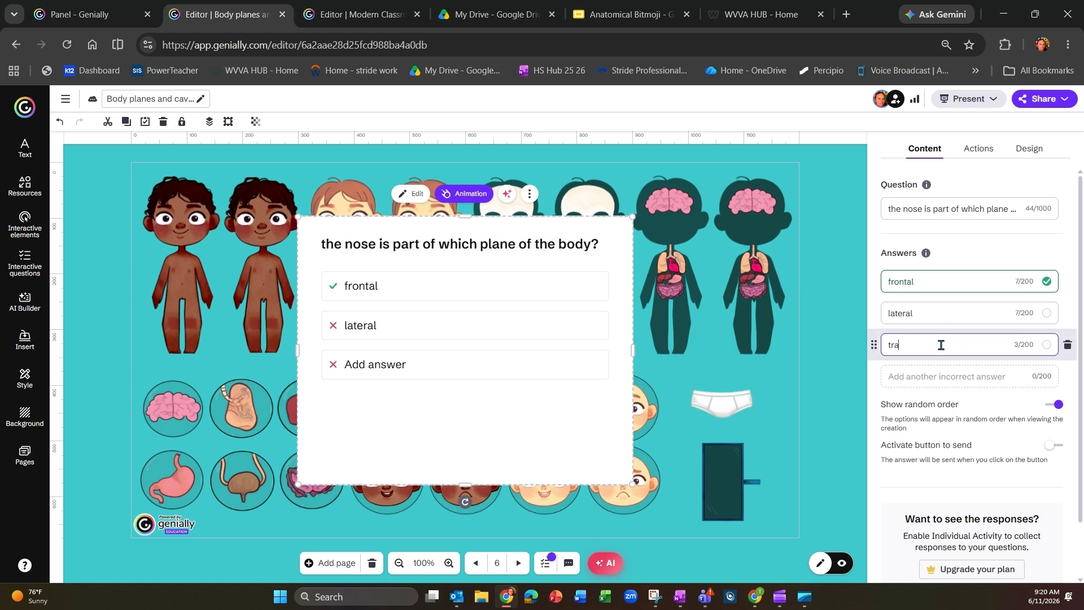
text(nsverse)
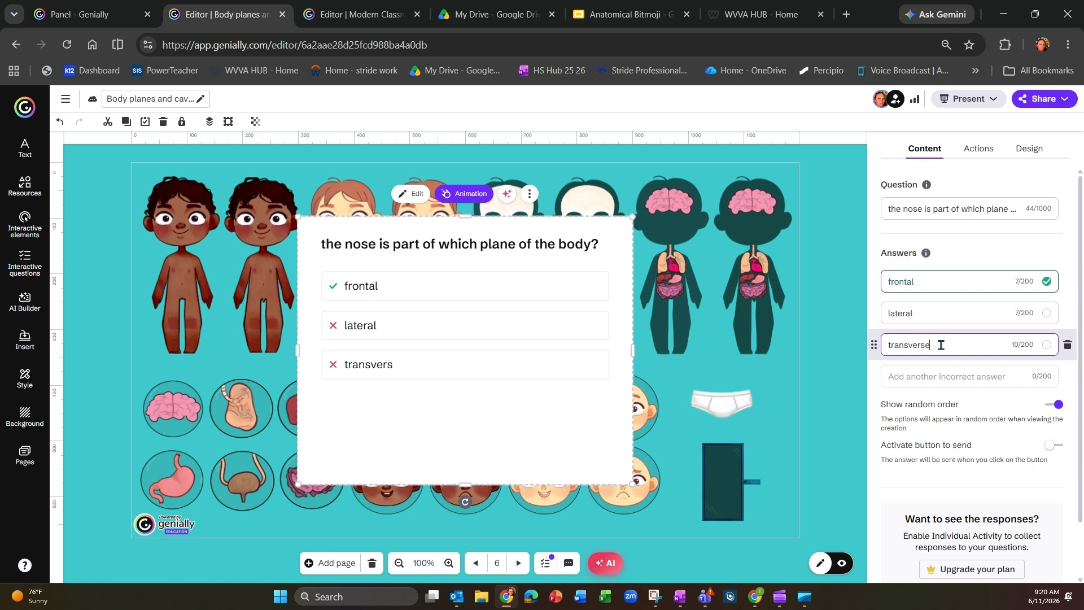
click(854, 329)
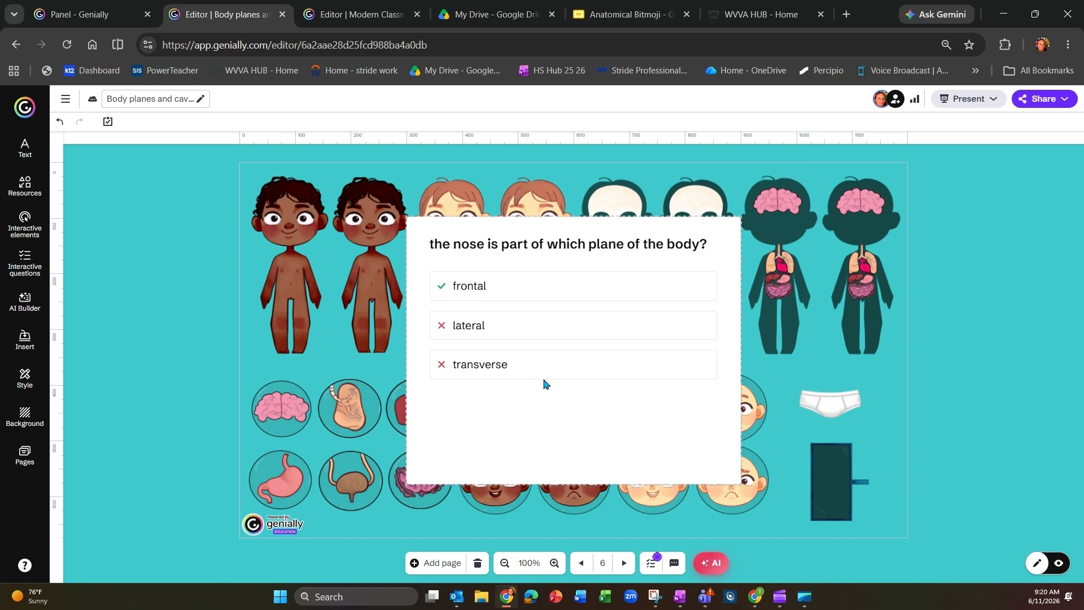
Step: Configure the creation's questions to be repeated until right
click(652, 564)
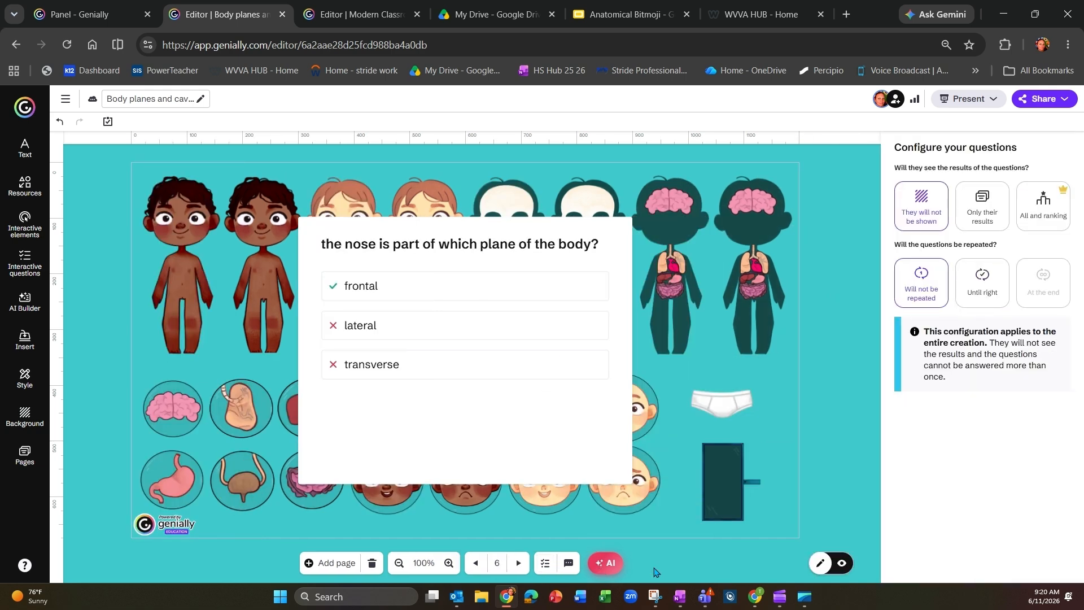
click(981, 288)
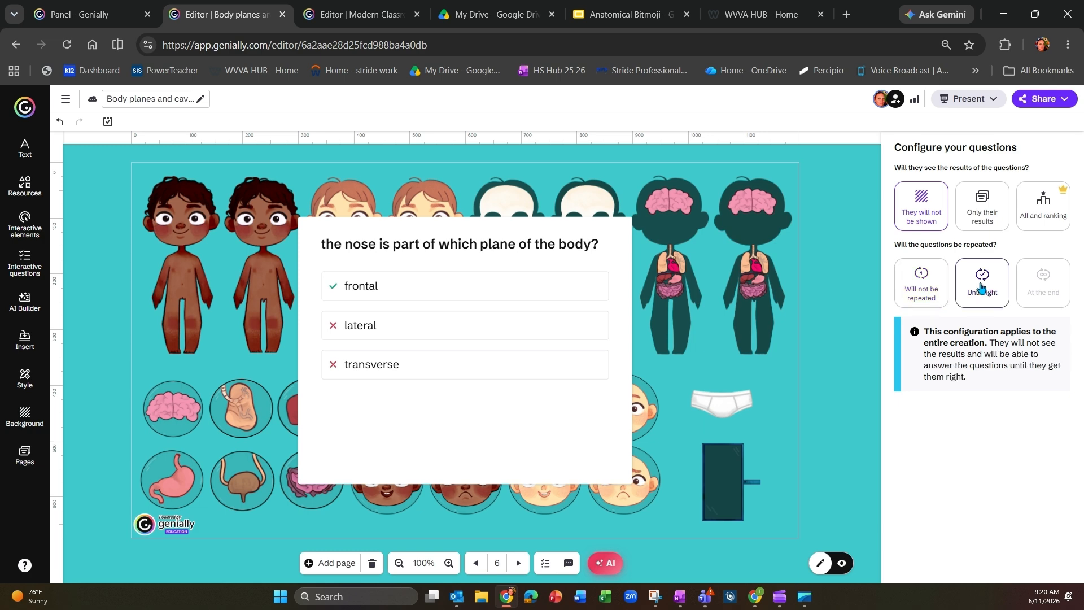
click(832, 444)
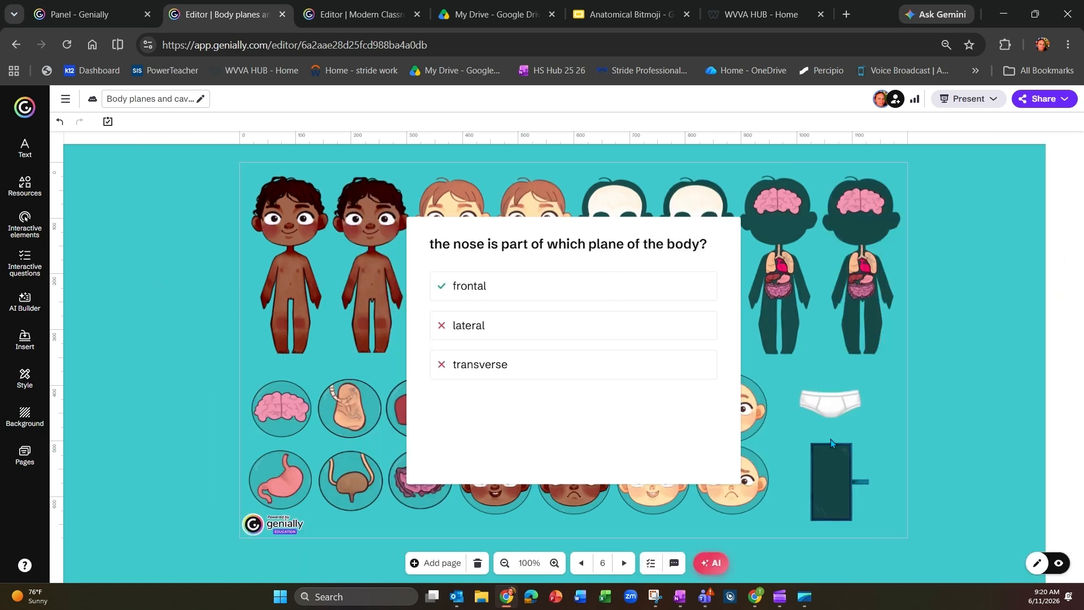
Step: Give the nose question an after-answering action that goes to the next page
click(556, 430)
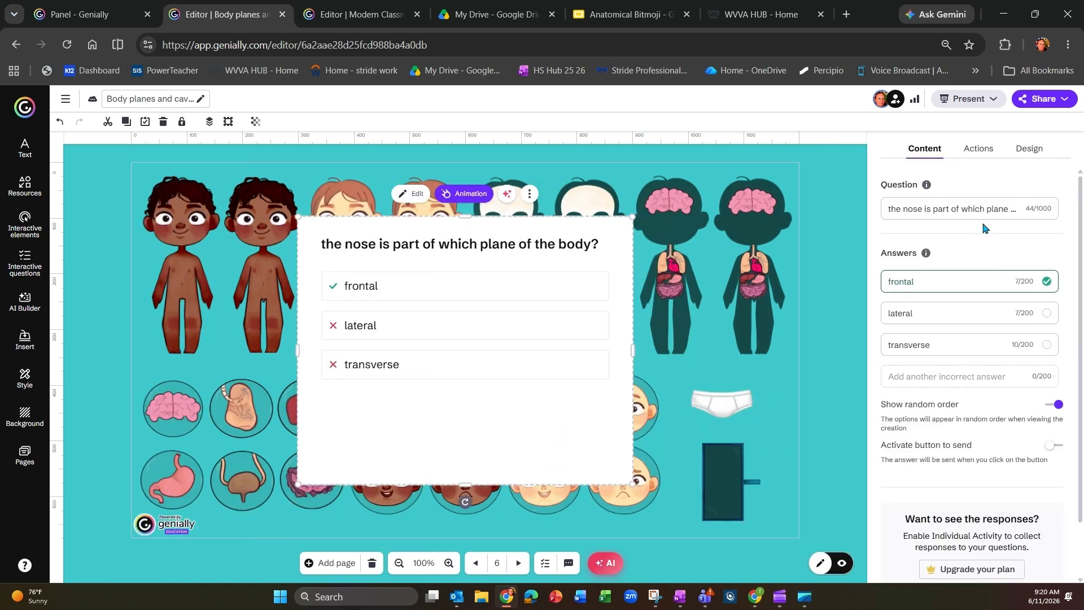
click(984, 151)
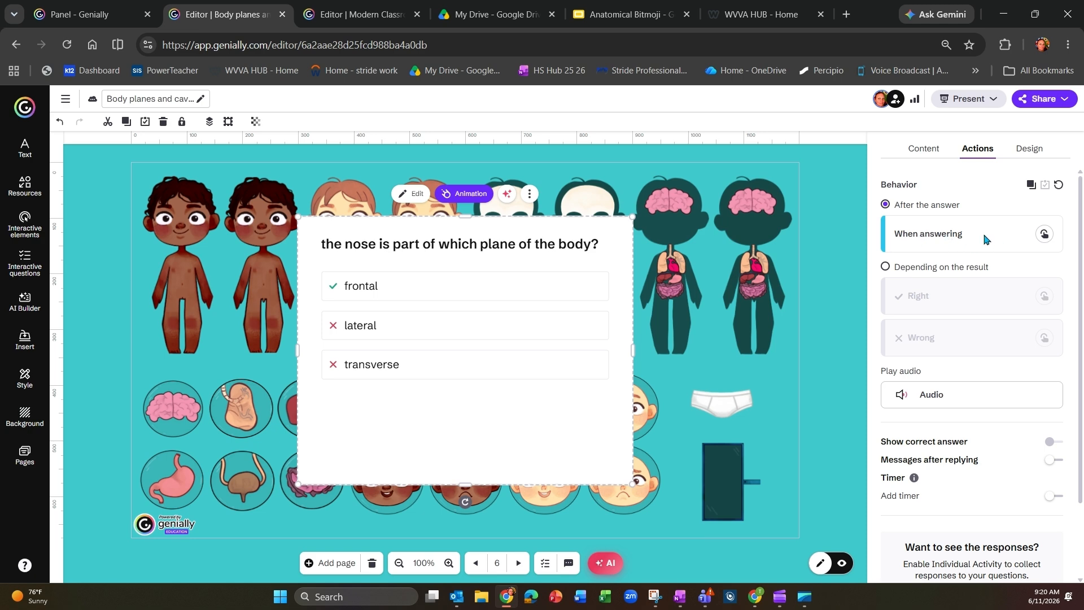
click(1044, 235)
click(934, 241)
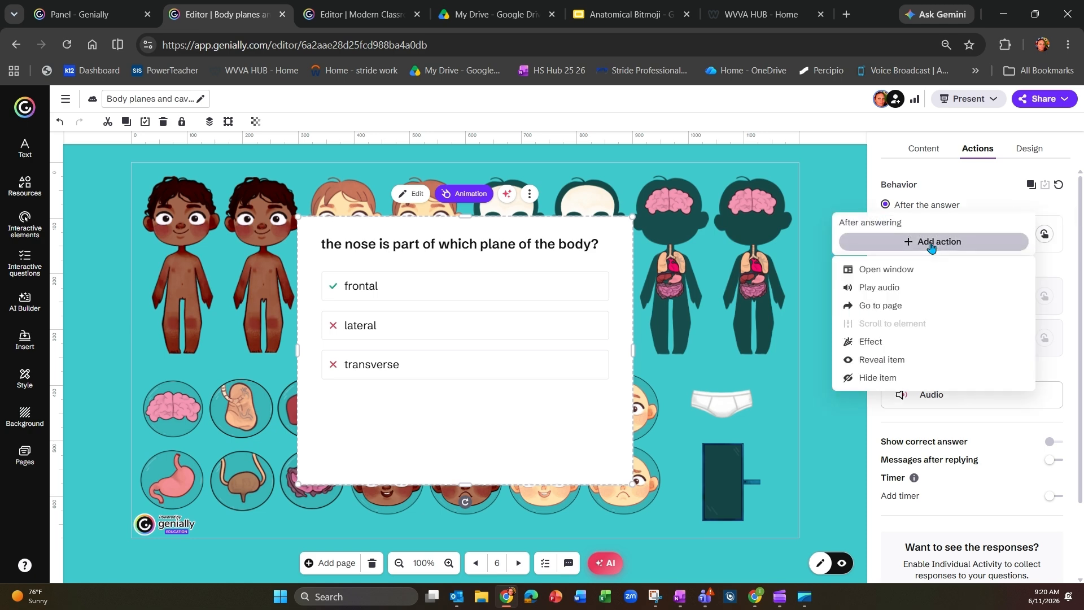
click(905, 308)
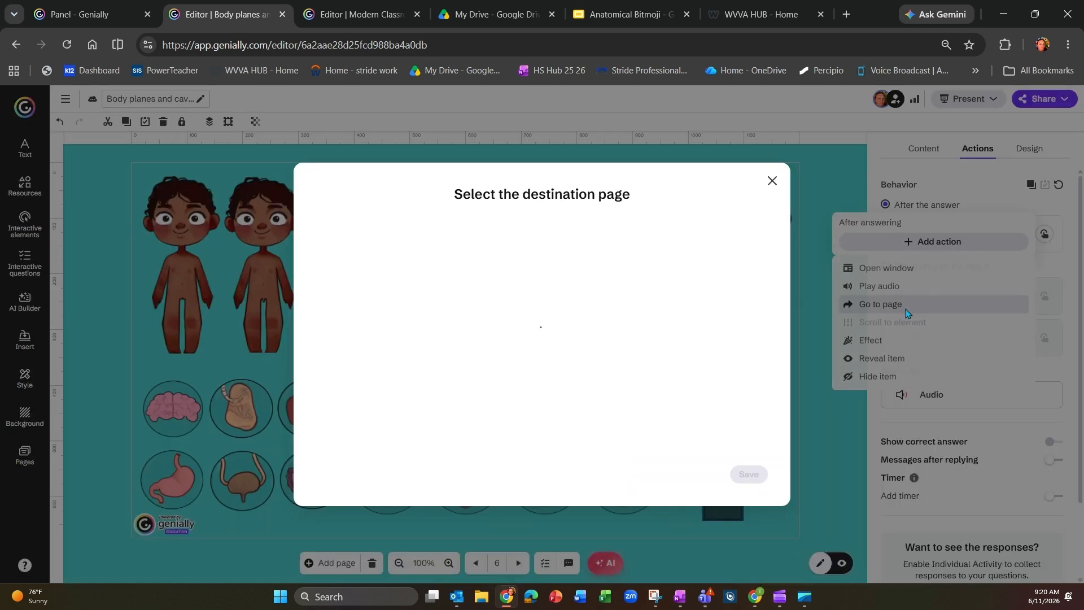
click(694, 241)
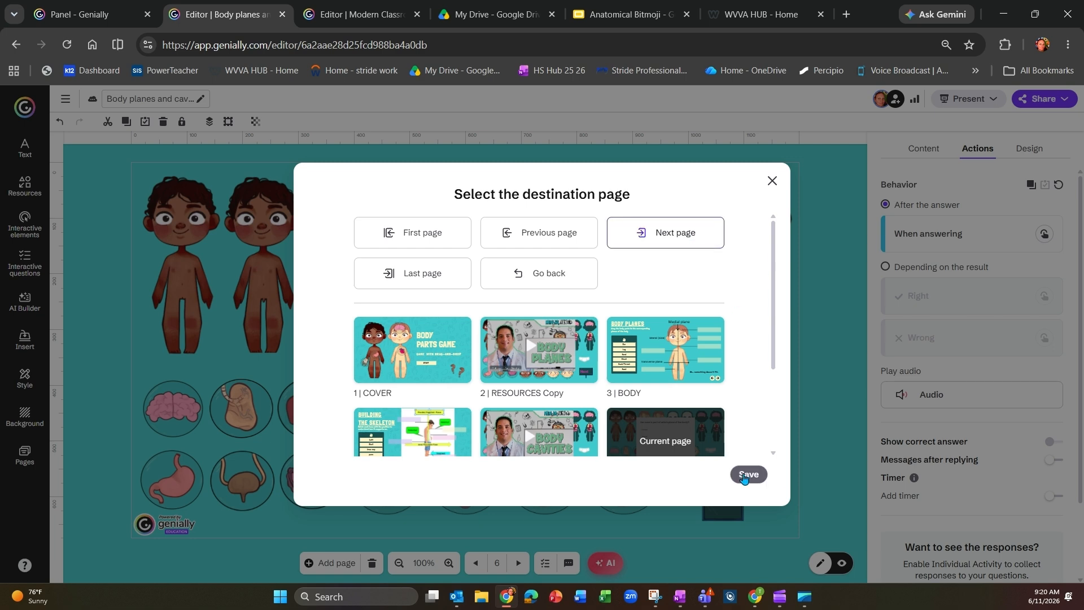
click(745, 477)
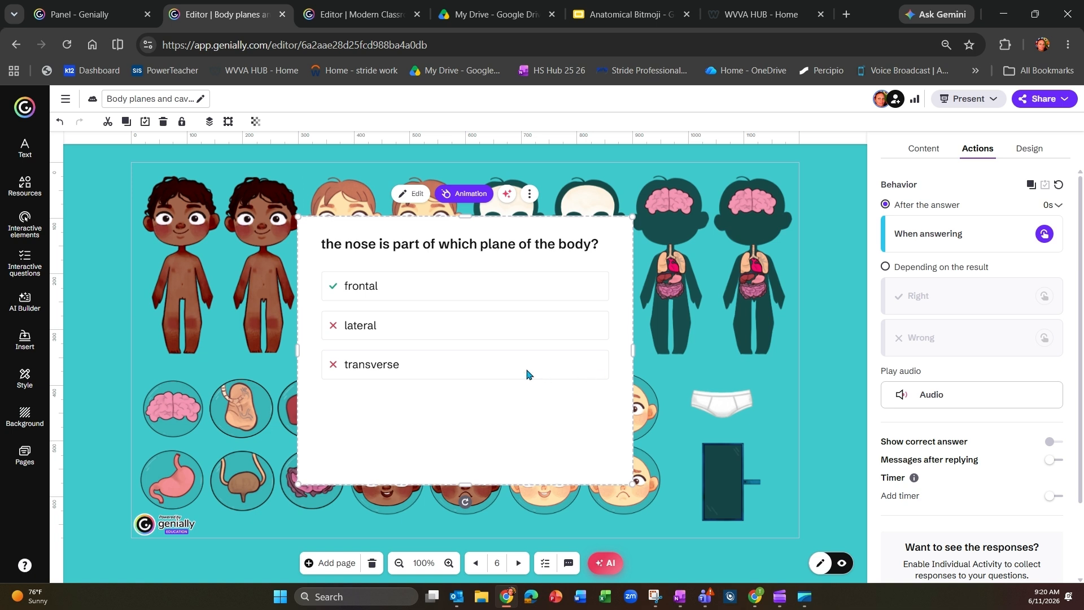
click(40, 225)
click(32, 269)
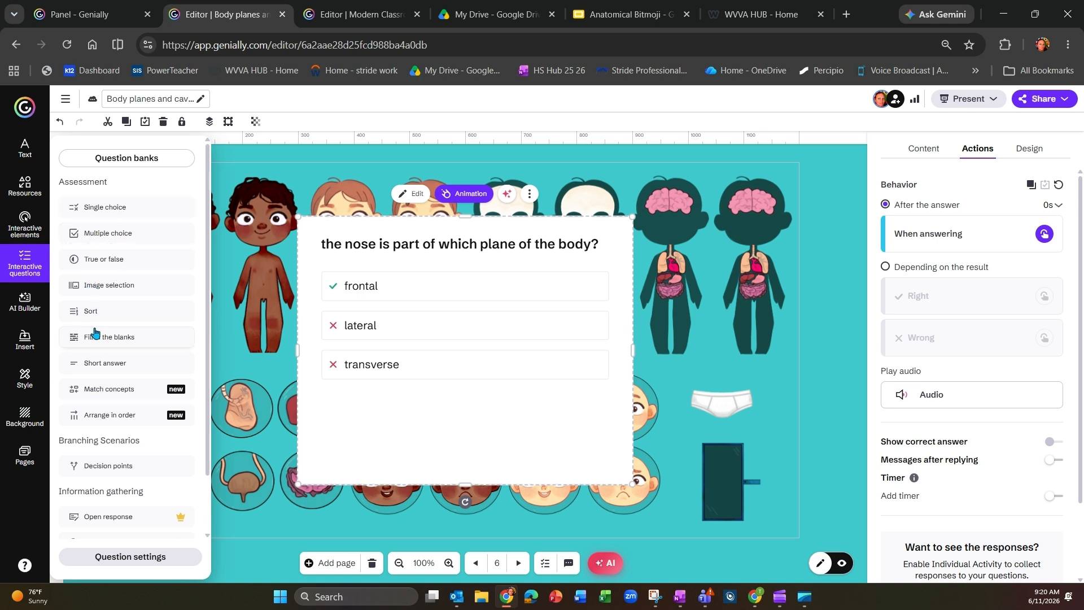
click(321, 270)
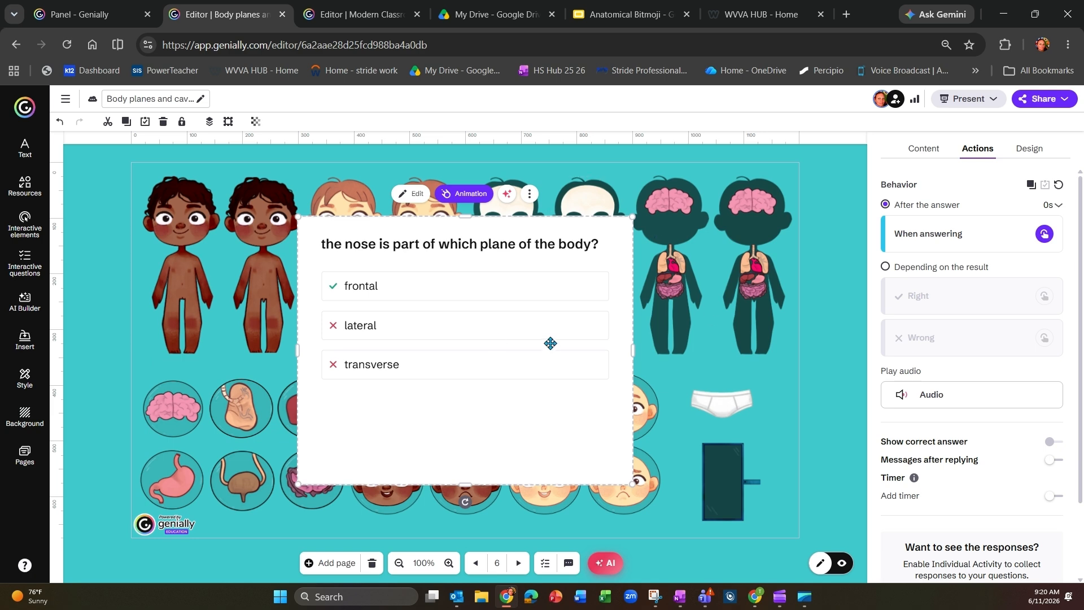
Step: Preview the question page, answer "frontal" to test the page jump, and return to editing
click(844, 562)
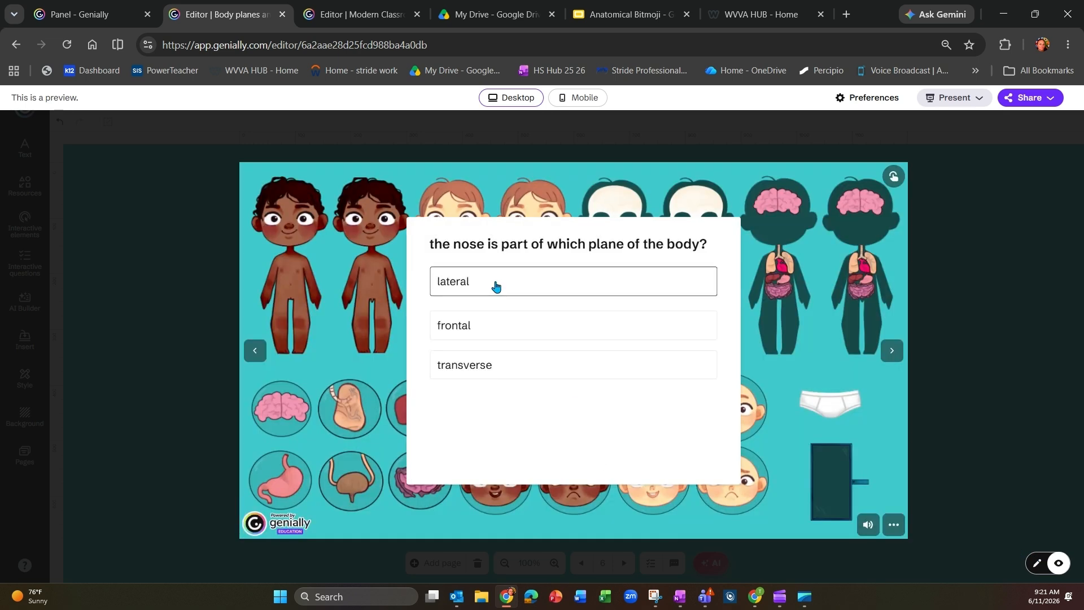
click(491, 328)
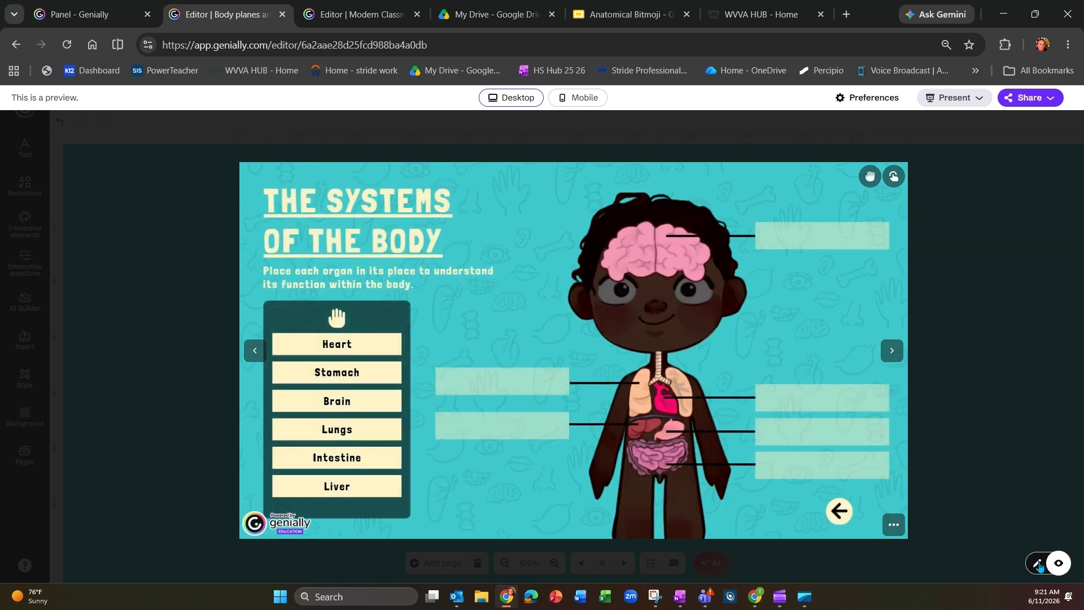
click(1044, 565)
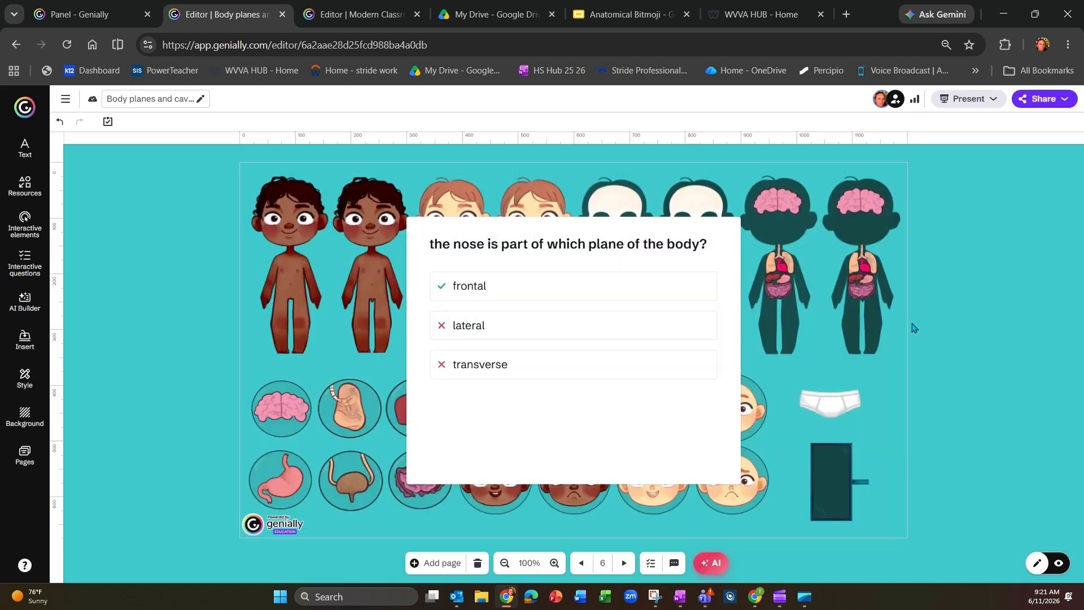
Step: Present the creation in its own browser tab and start the game from the cover page
click(967, 100)
click(853, 161)
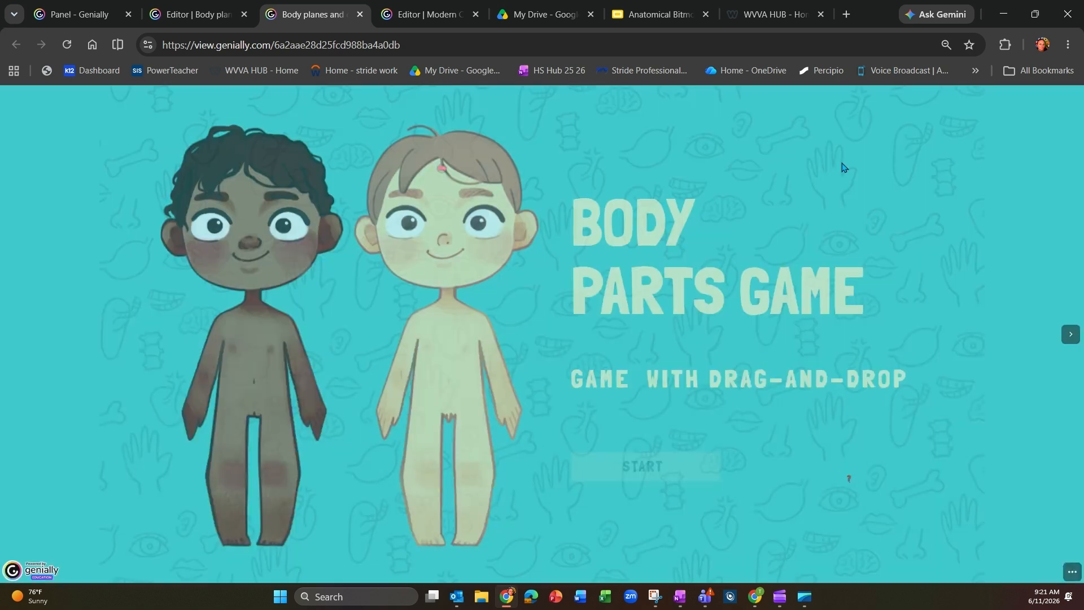
click(649, 435)
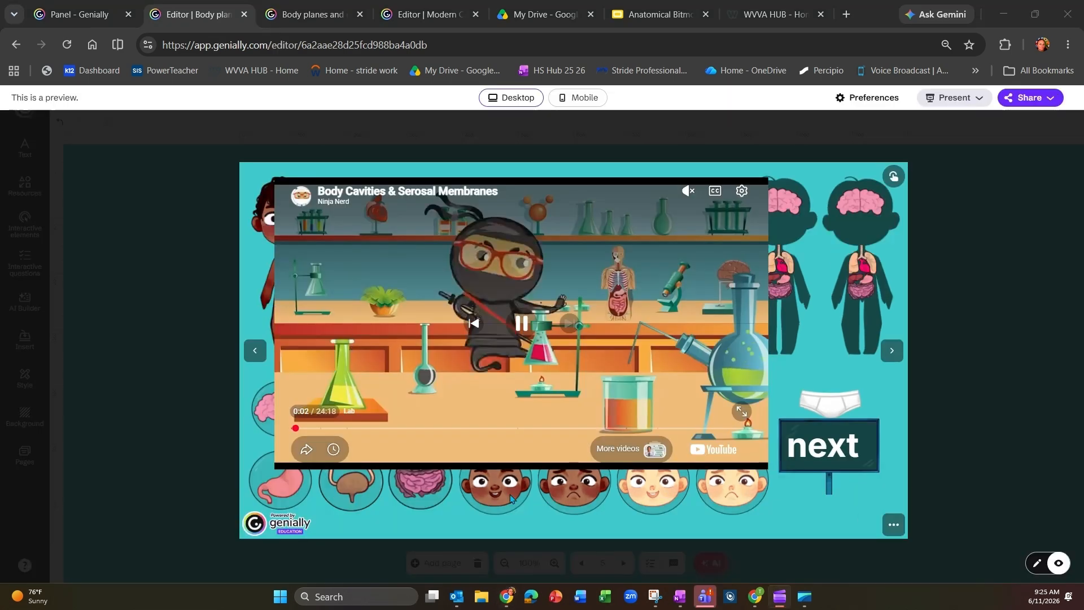
Step: In the editor preview, continue from the body cavities video to the nose question and answer it with "frontal"
click(825, 458)
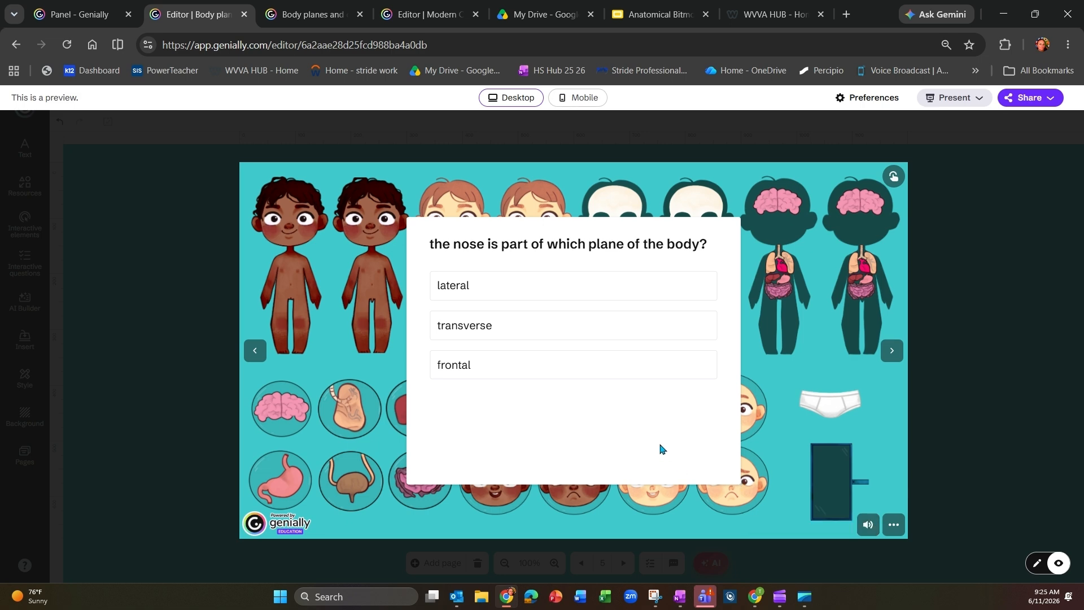
click(489, 370)
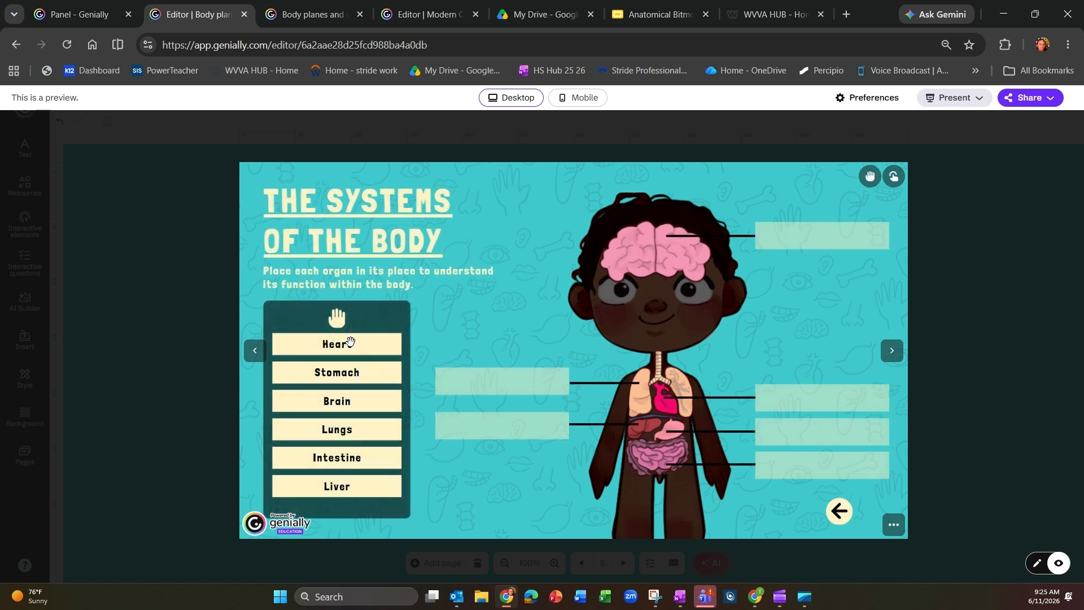
Step: Test the organ labelling page by placing Heart and Stomach in their boxes, trying Brain in the lungs box and placing it in the brain box
drag(354, 344, 802, 397)
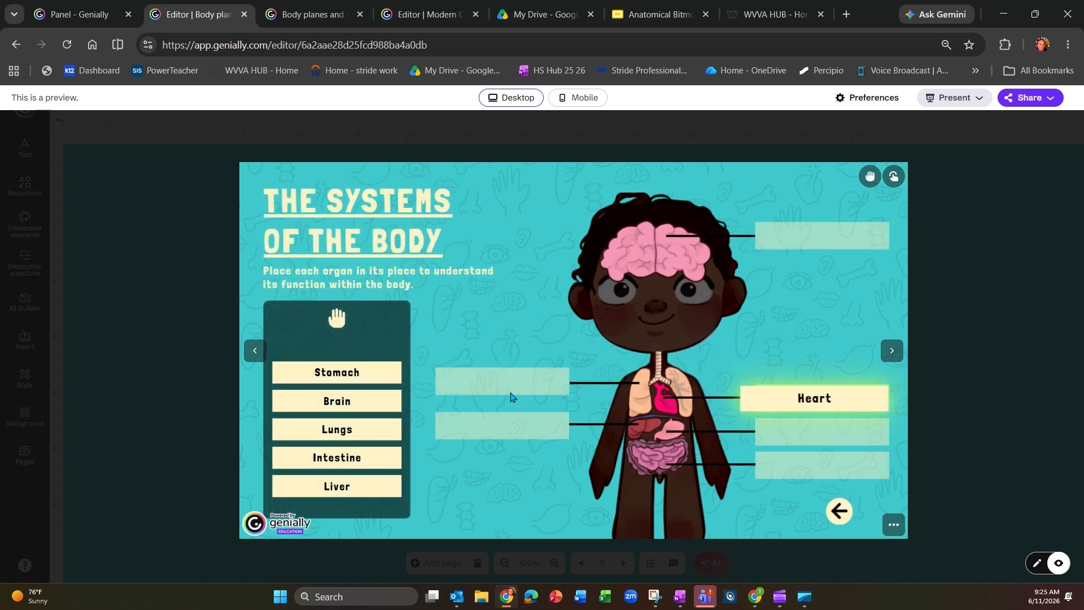
drag(343, 374, 838, 433)
drag(346, 399, 508, 383)
drag(346, 402, 801, 248)
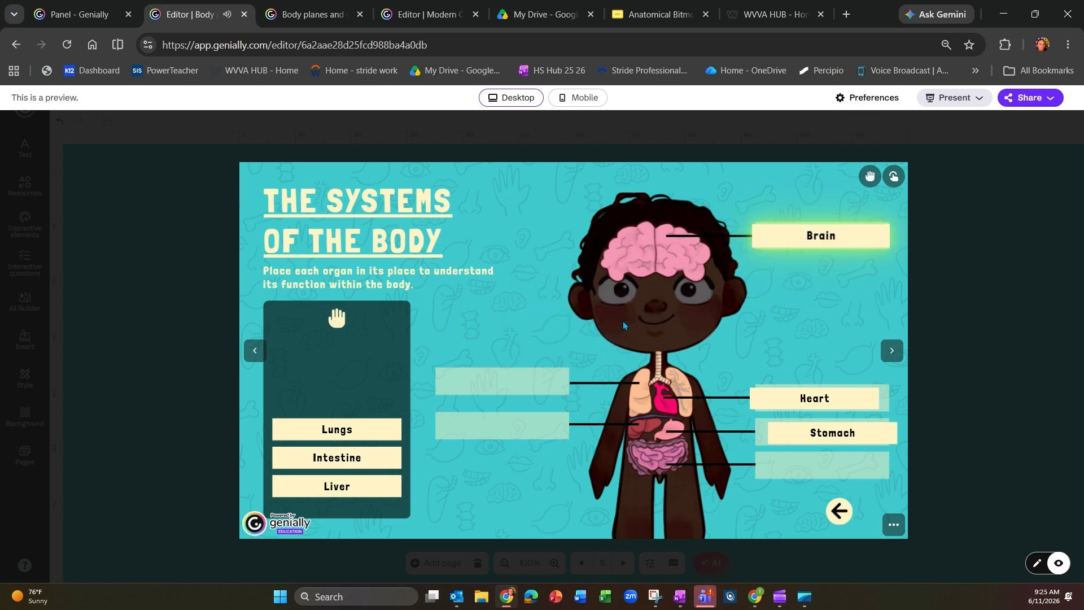
Step: Return to editing and publish the creation's pending changes
click(1036, 563)
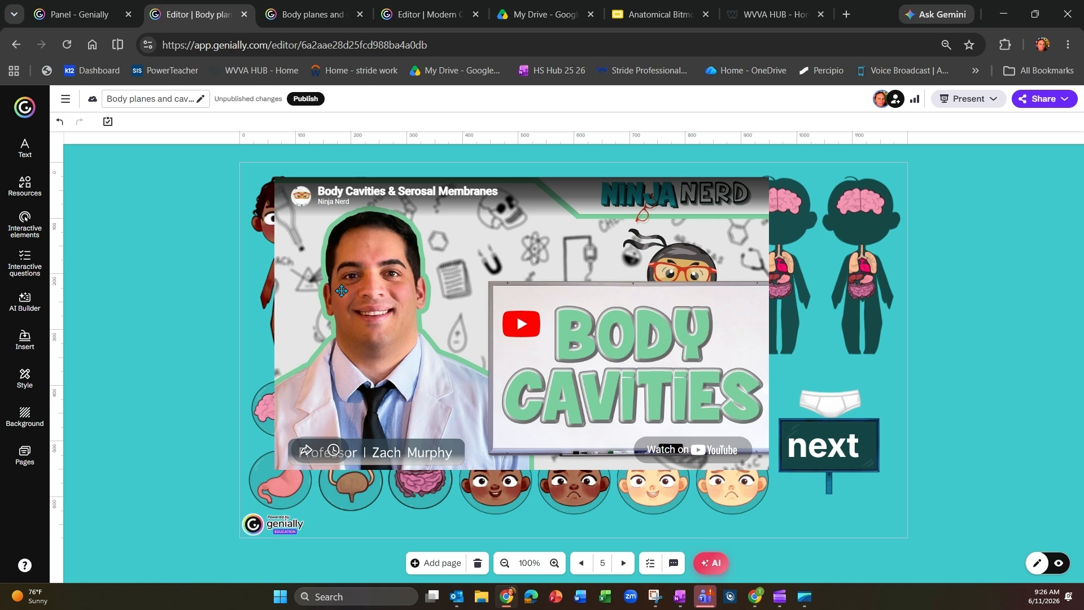
click(300, 101)
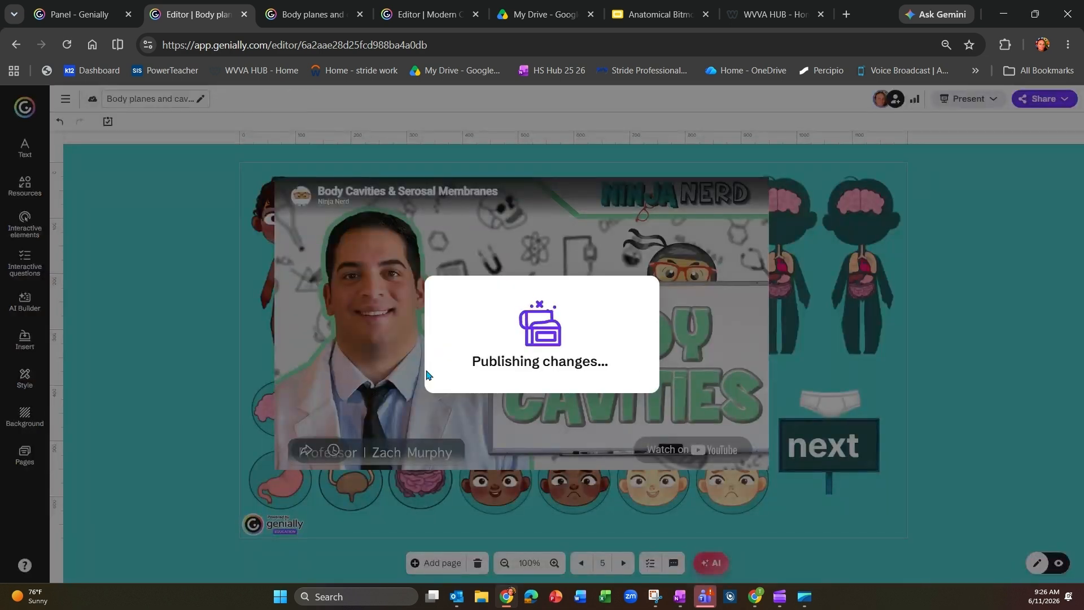